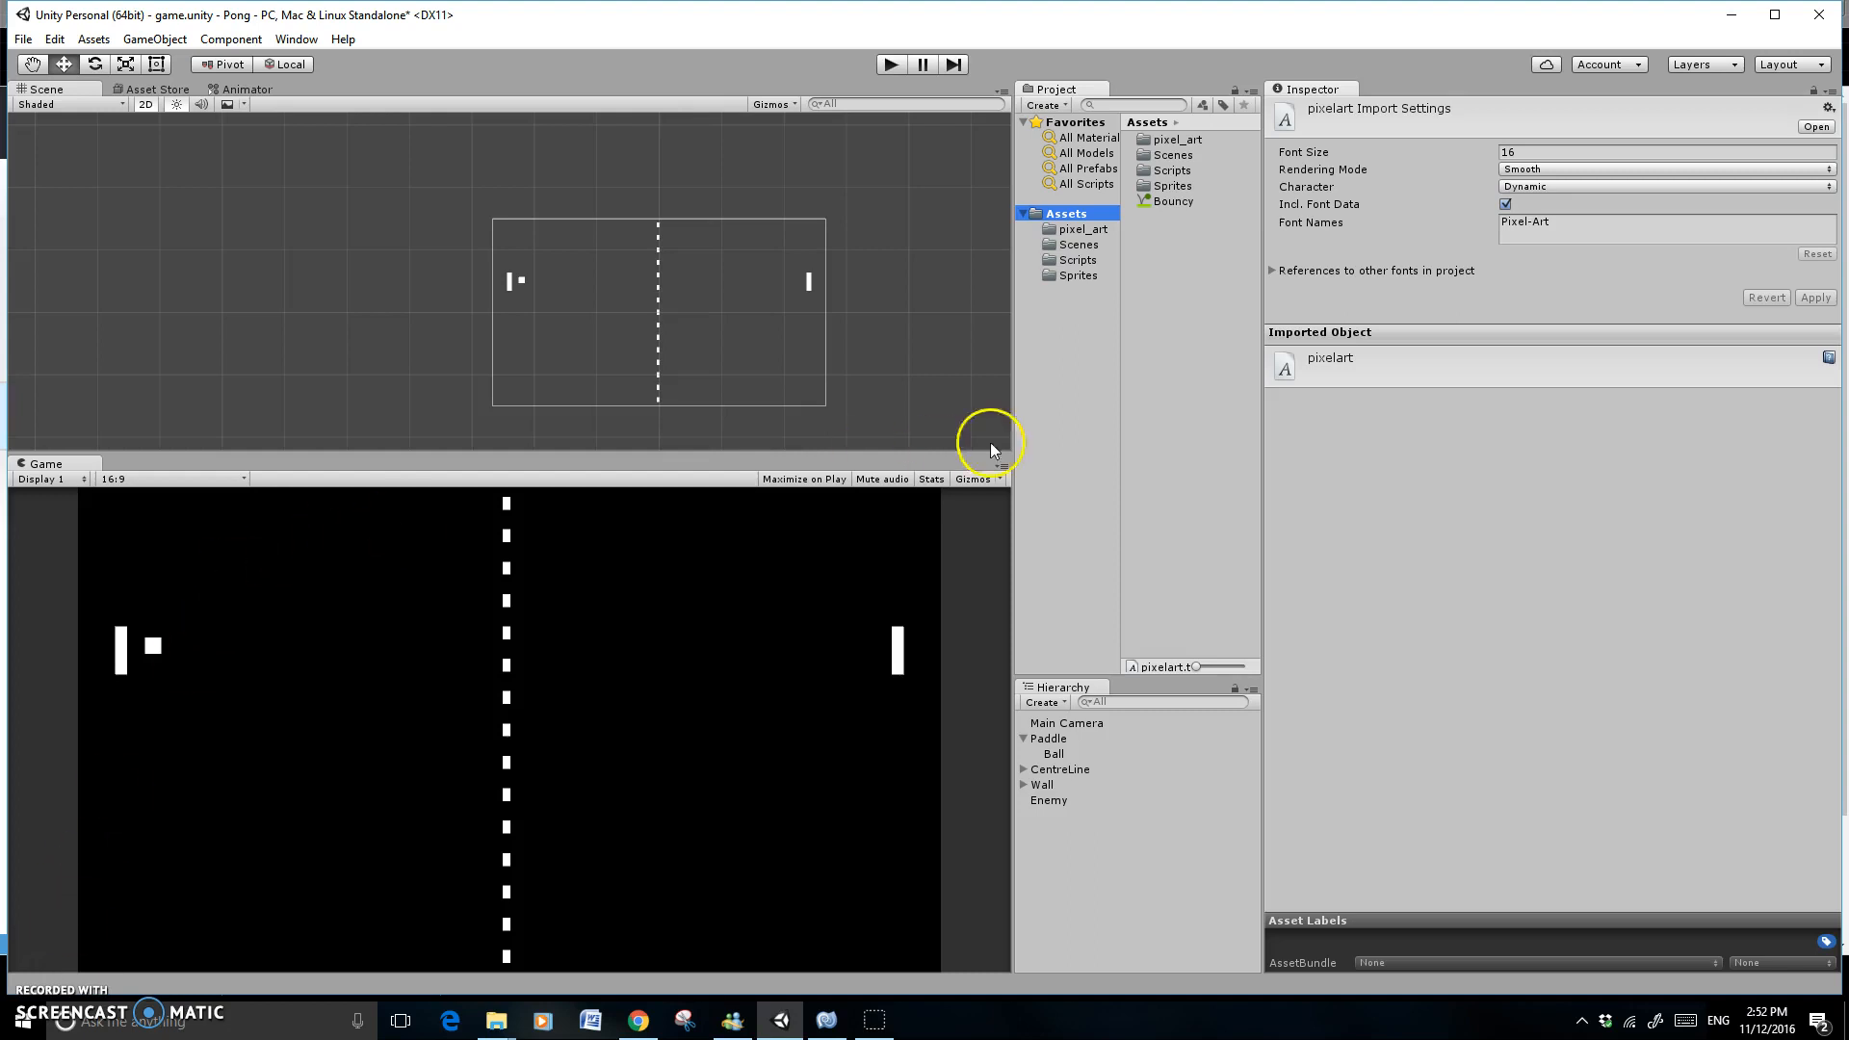
Create a folder named Fonts directly under Assets and move the pixel_art folder into it
{"action": "left_click", "coordinate": [1074, 232]}
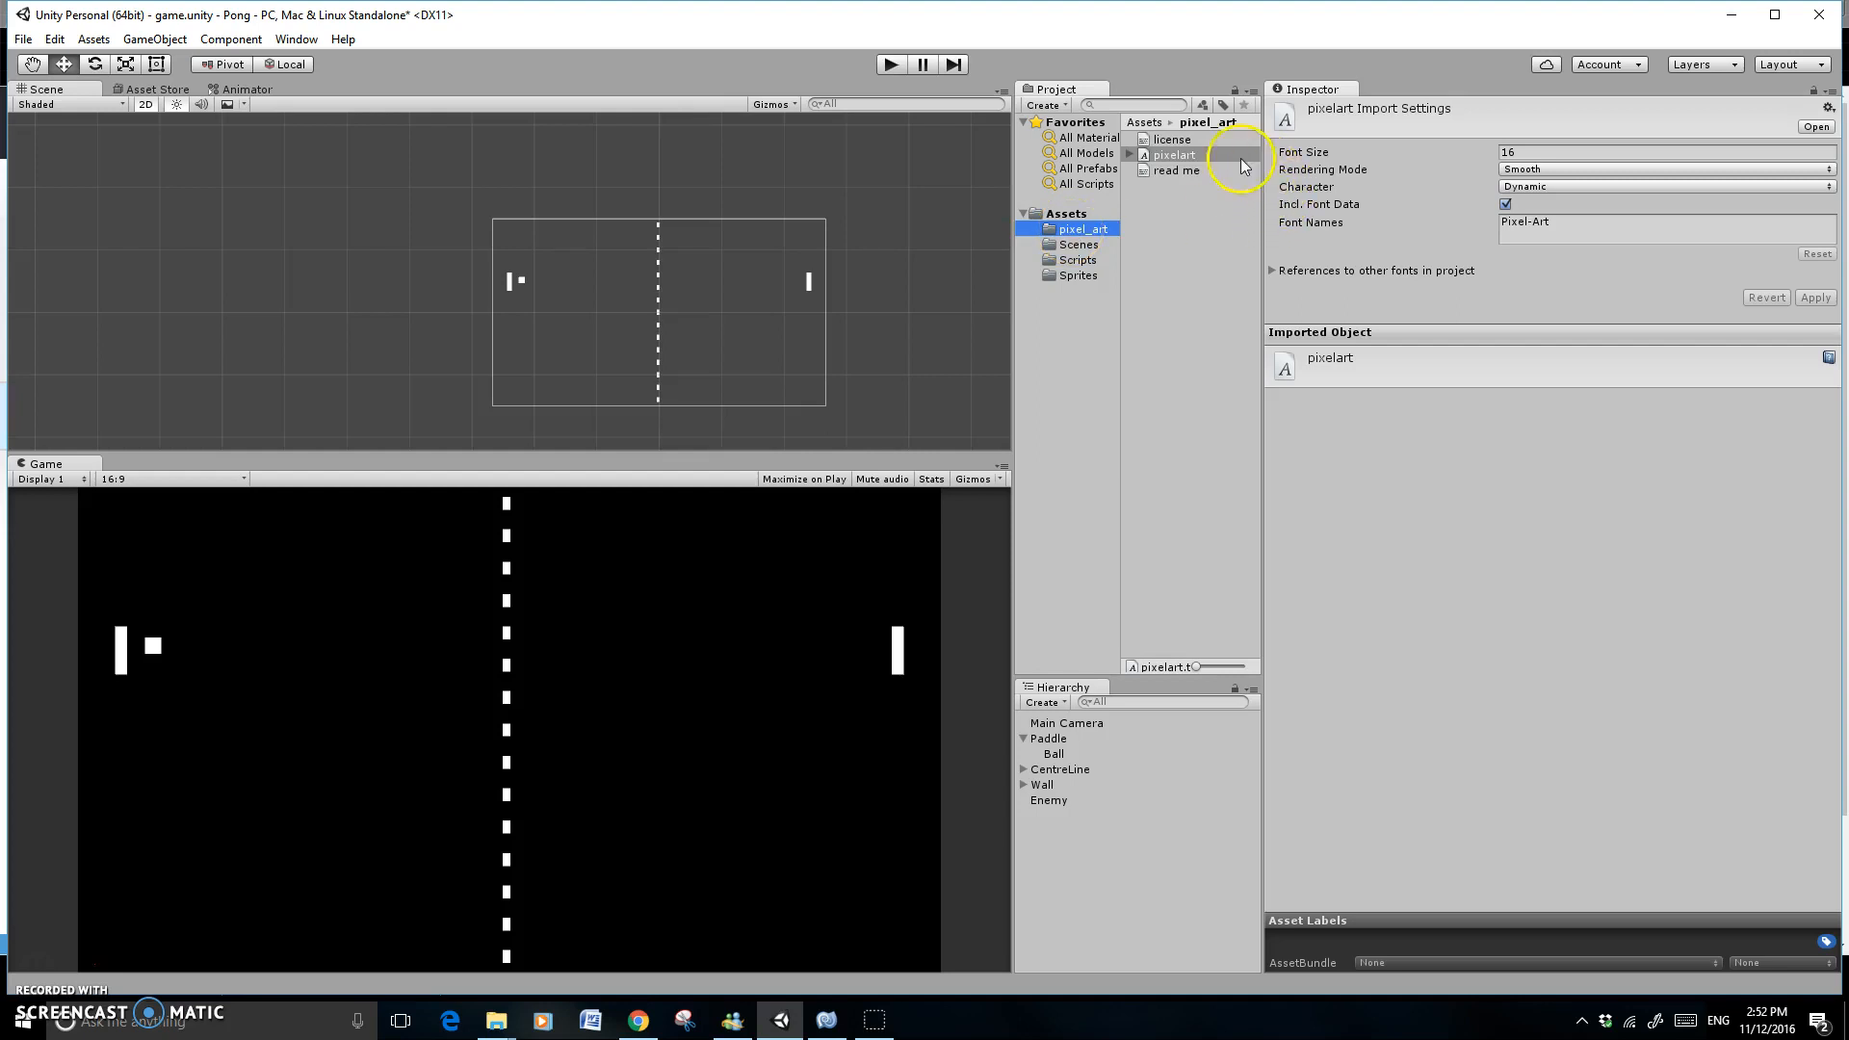
{"action": "left_click", "coordinate": [1131, 155]}
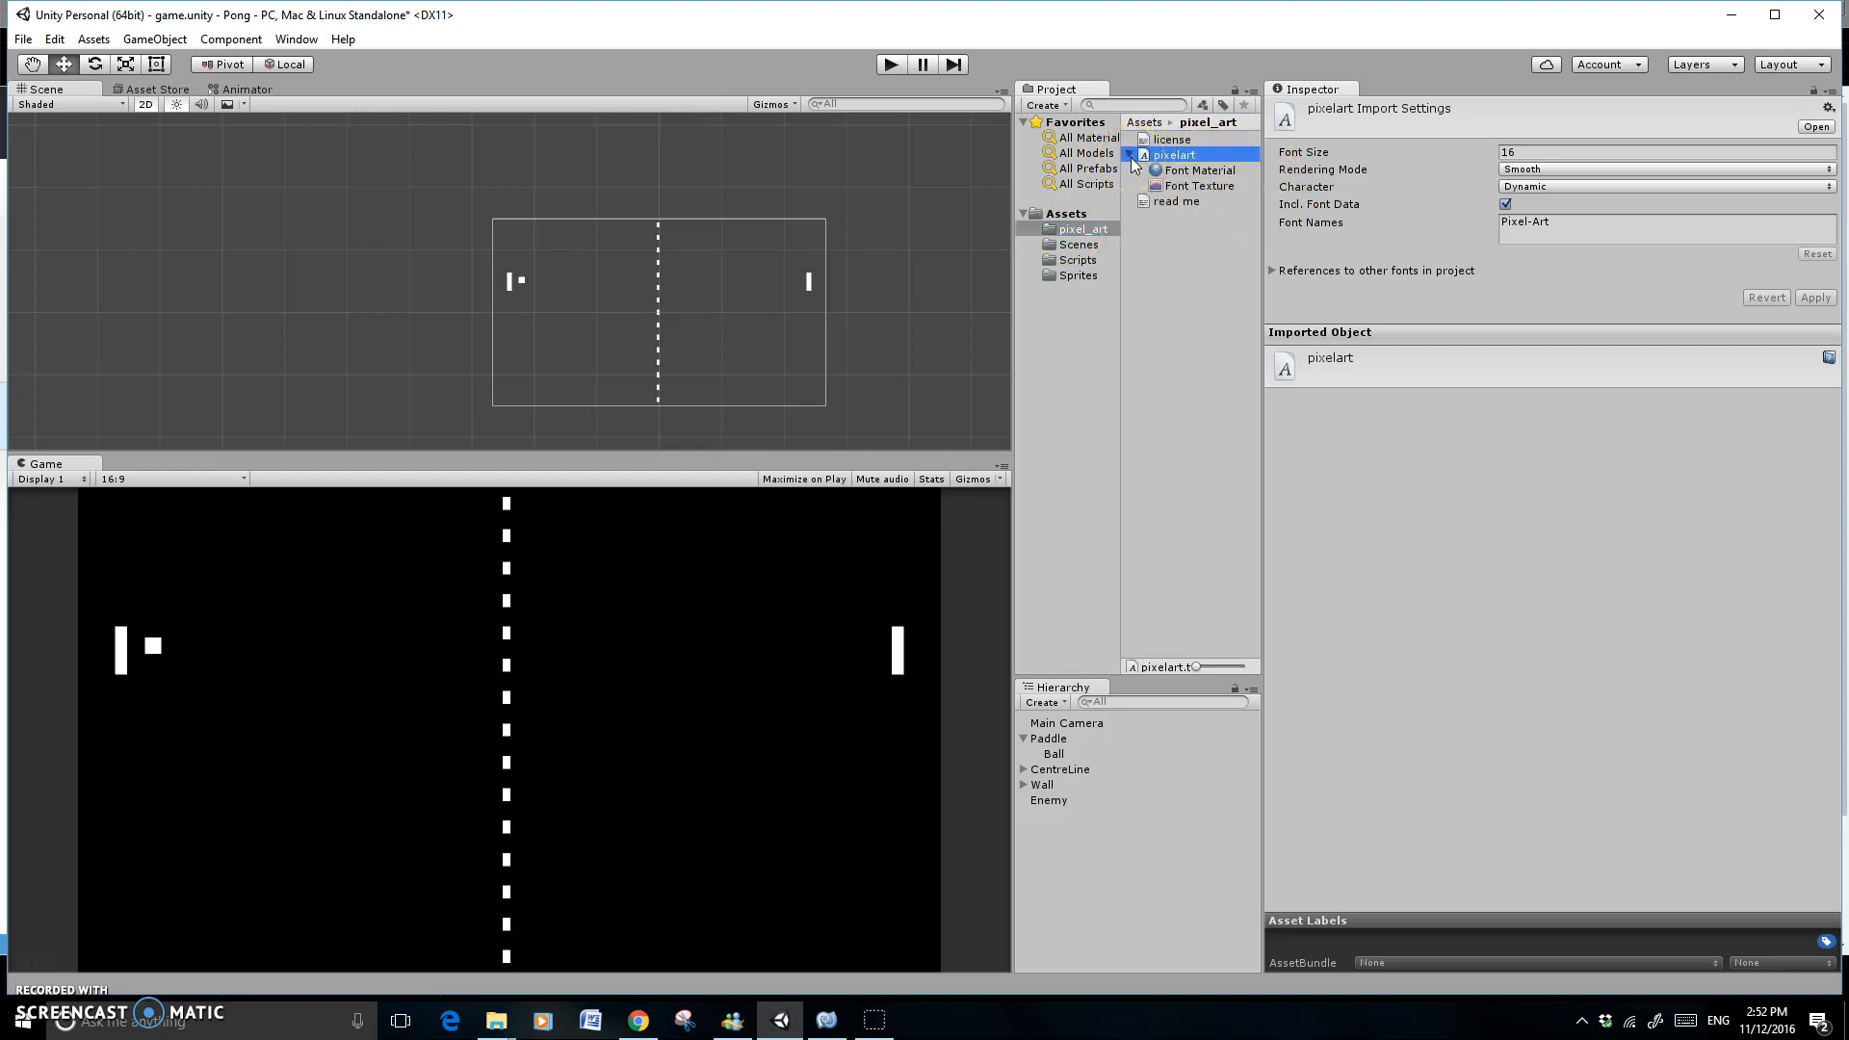
{"action": "left_click", "coordinate": [1131, 154]}
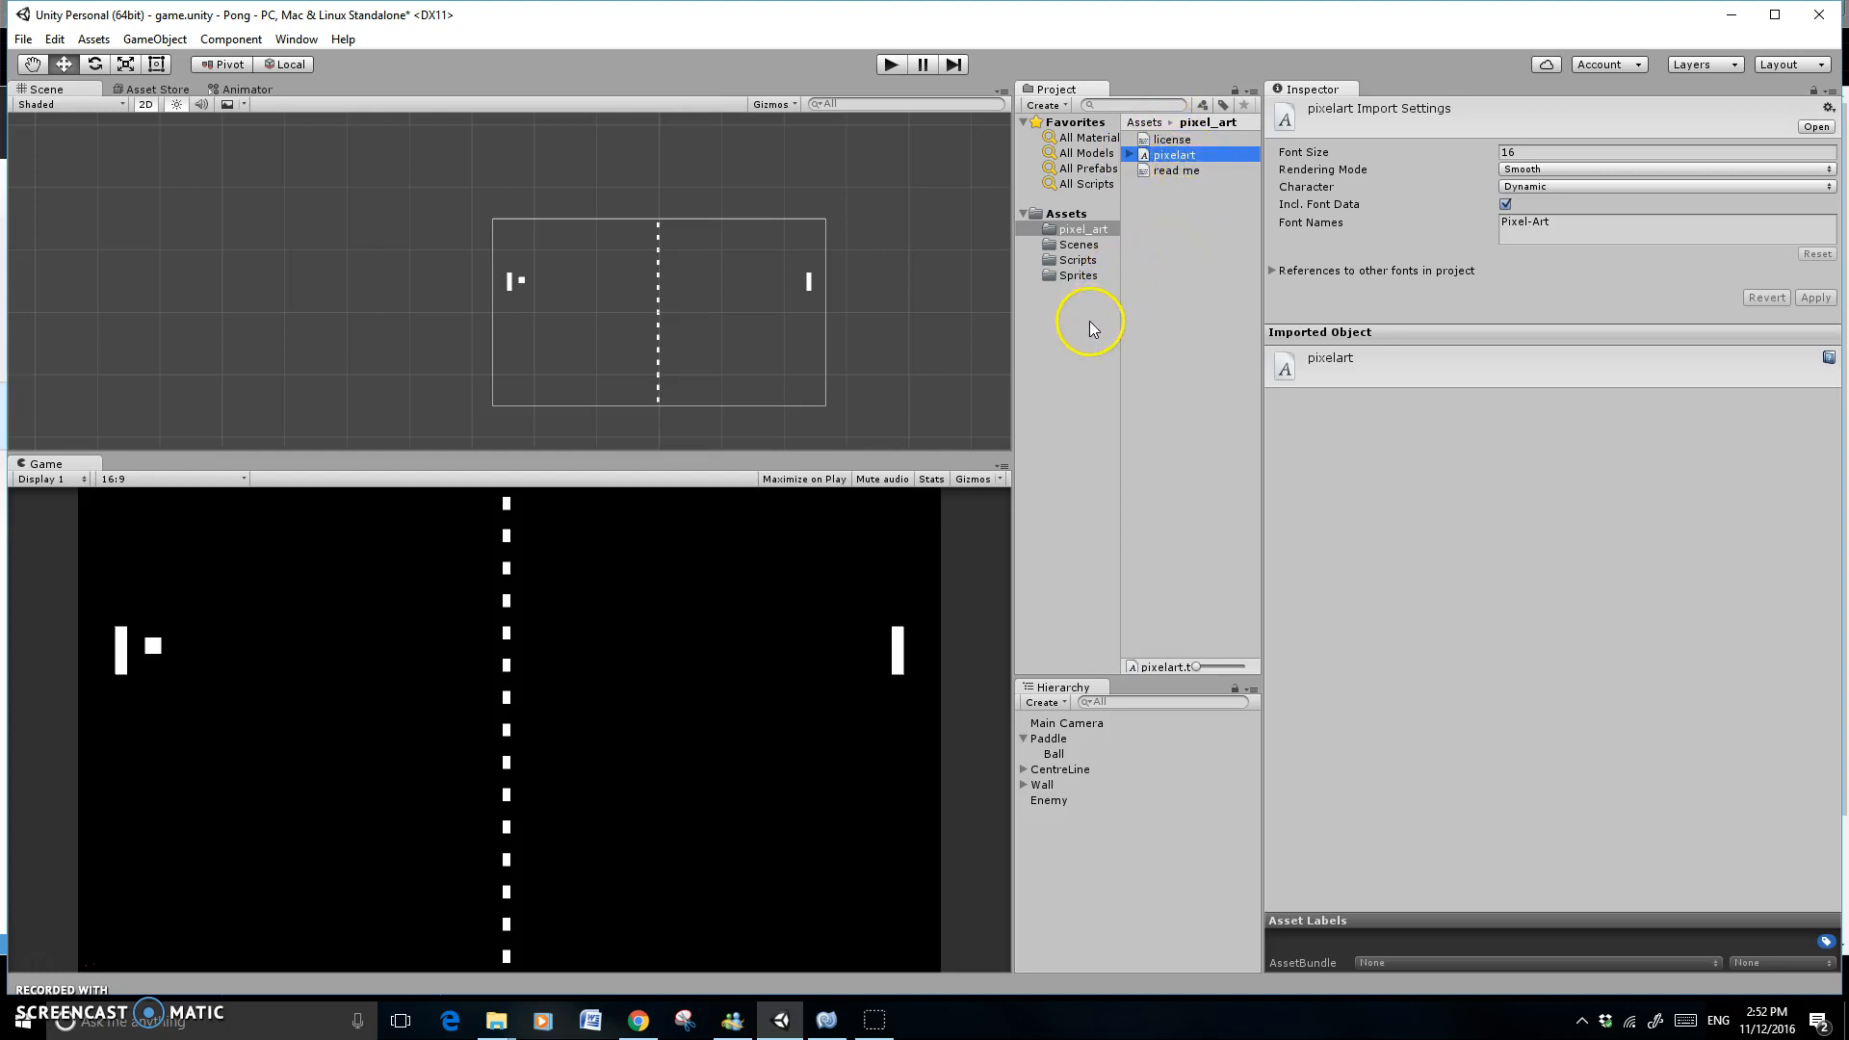
{"action": "left_click", "coordinate": [1047, 105]}
{"action": "left_click", "coordinate": [1061, 123]}
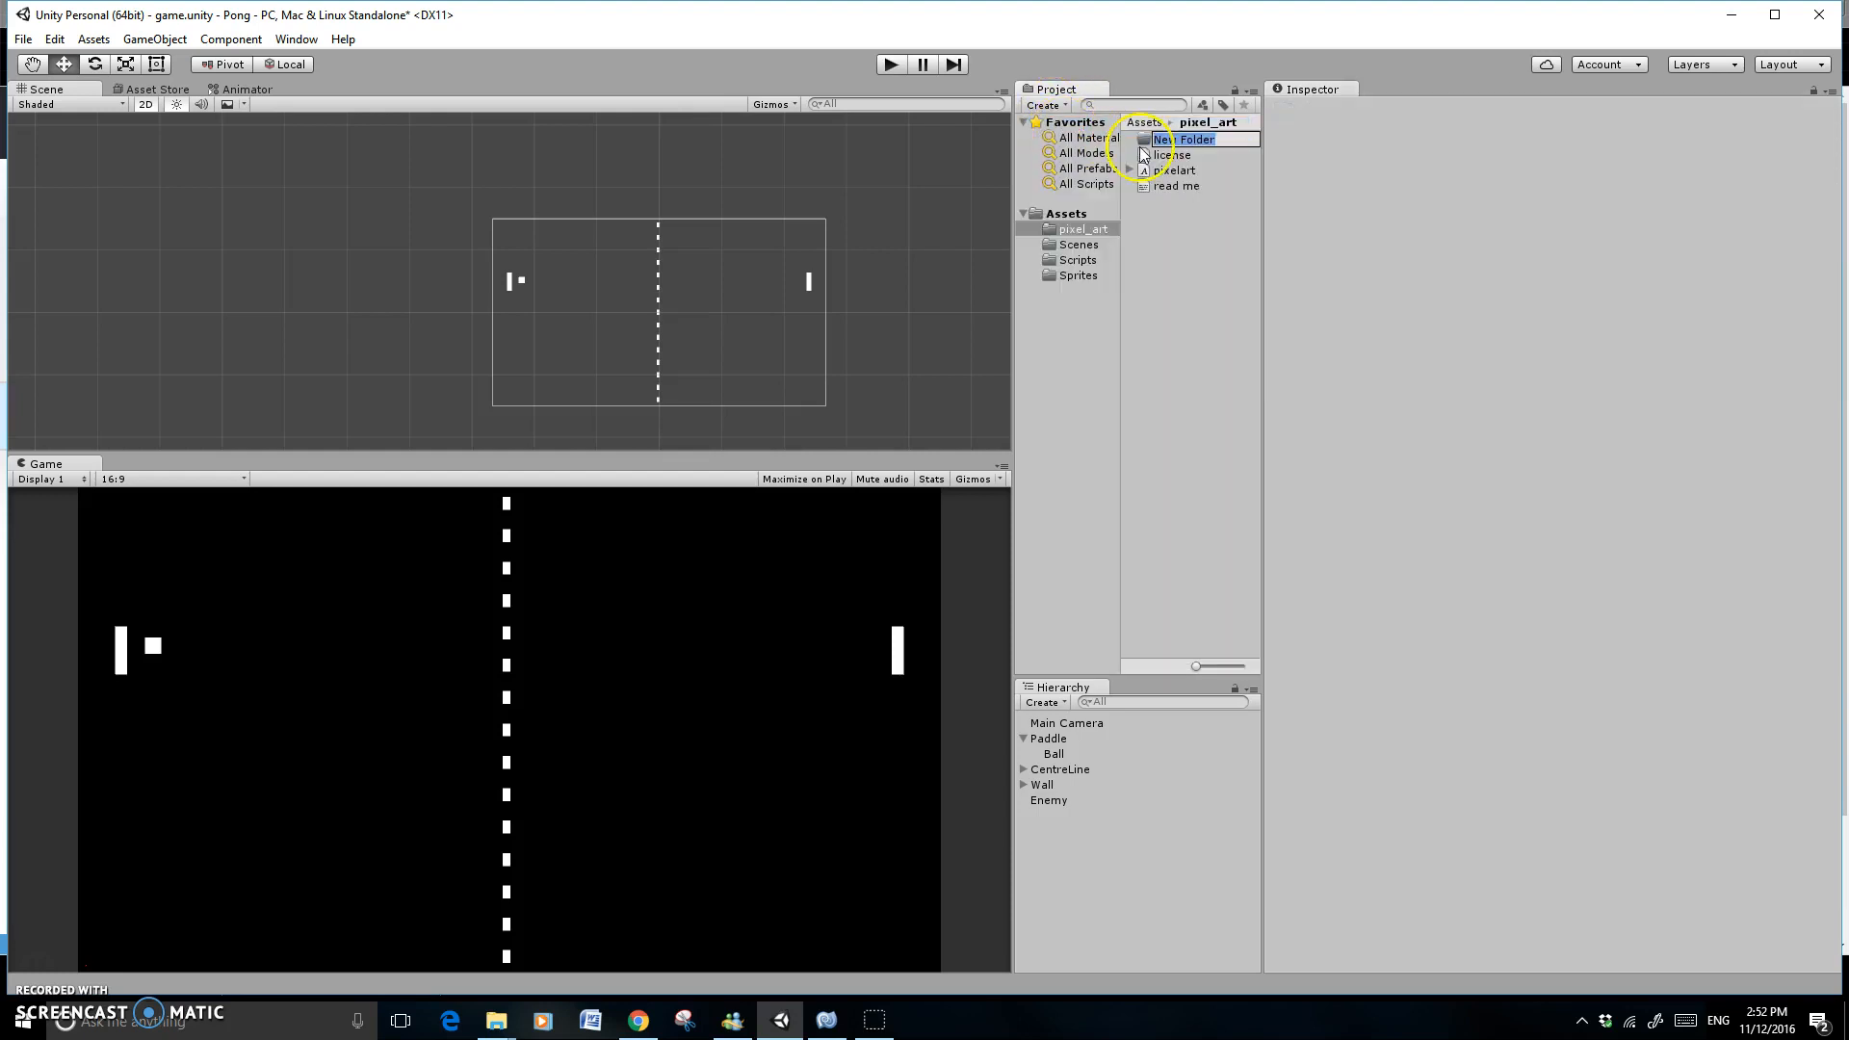
{"action": "type", "text": "Fonts"}
{"action": "key", "text": "Return"}
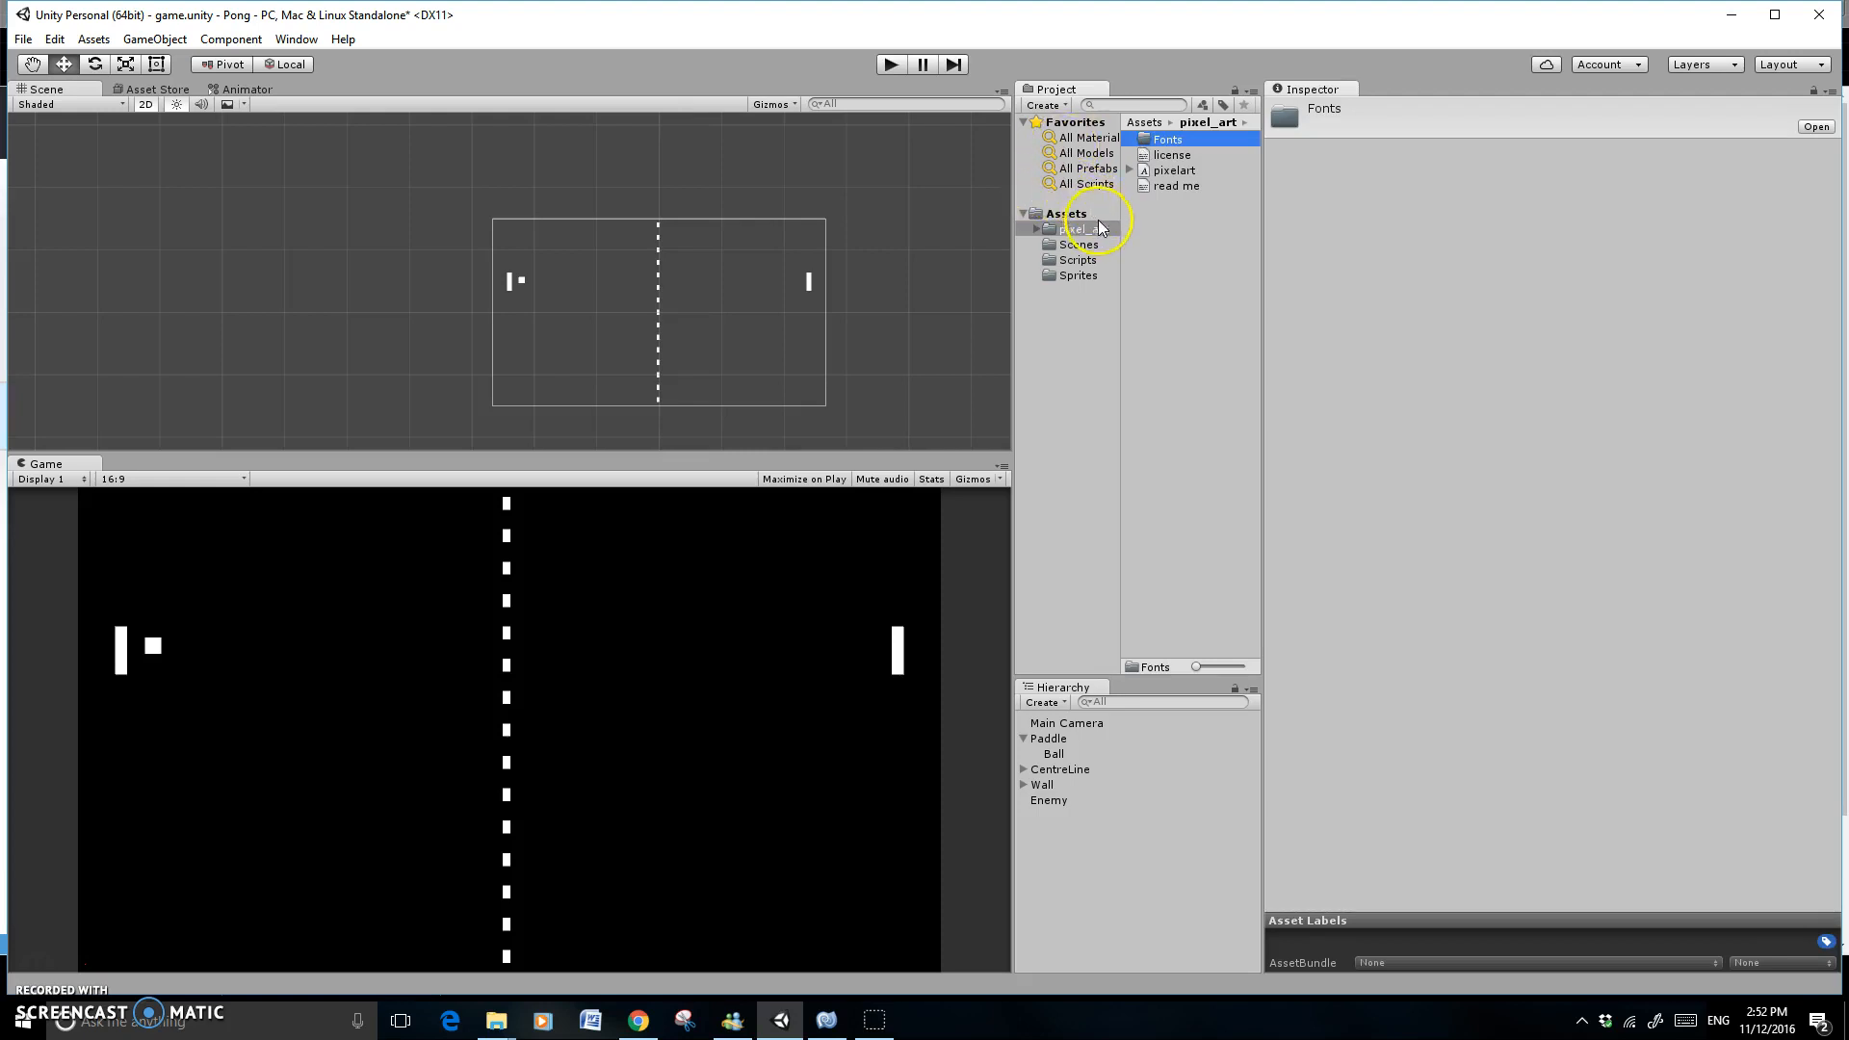
{"action": "left_click_drag", "start_coordinate": [1159, 143], "coordinate": [1073, 231]}
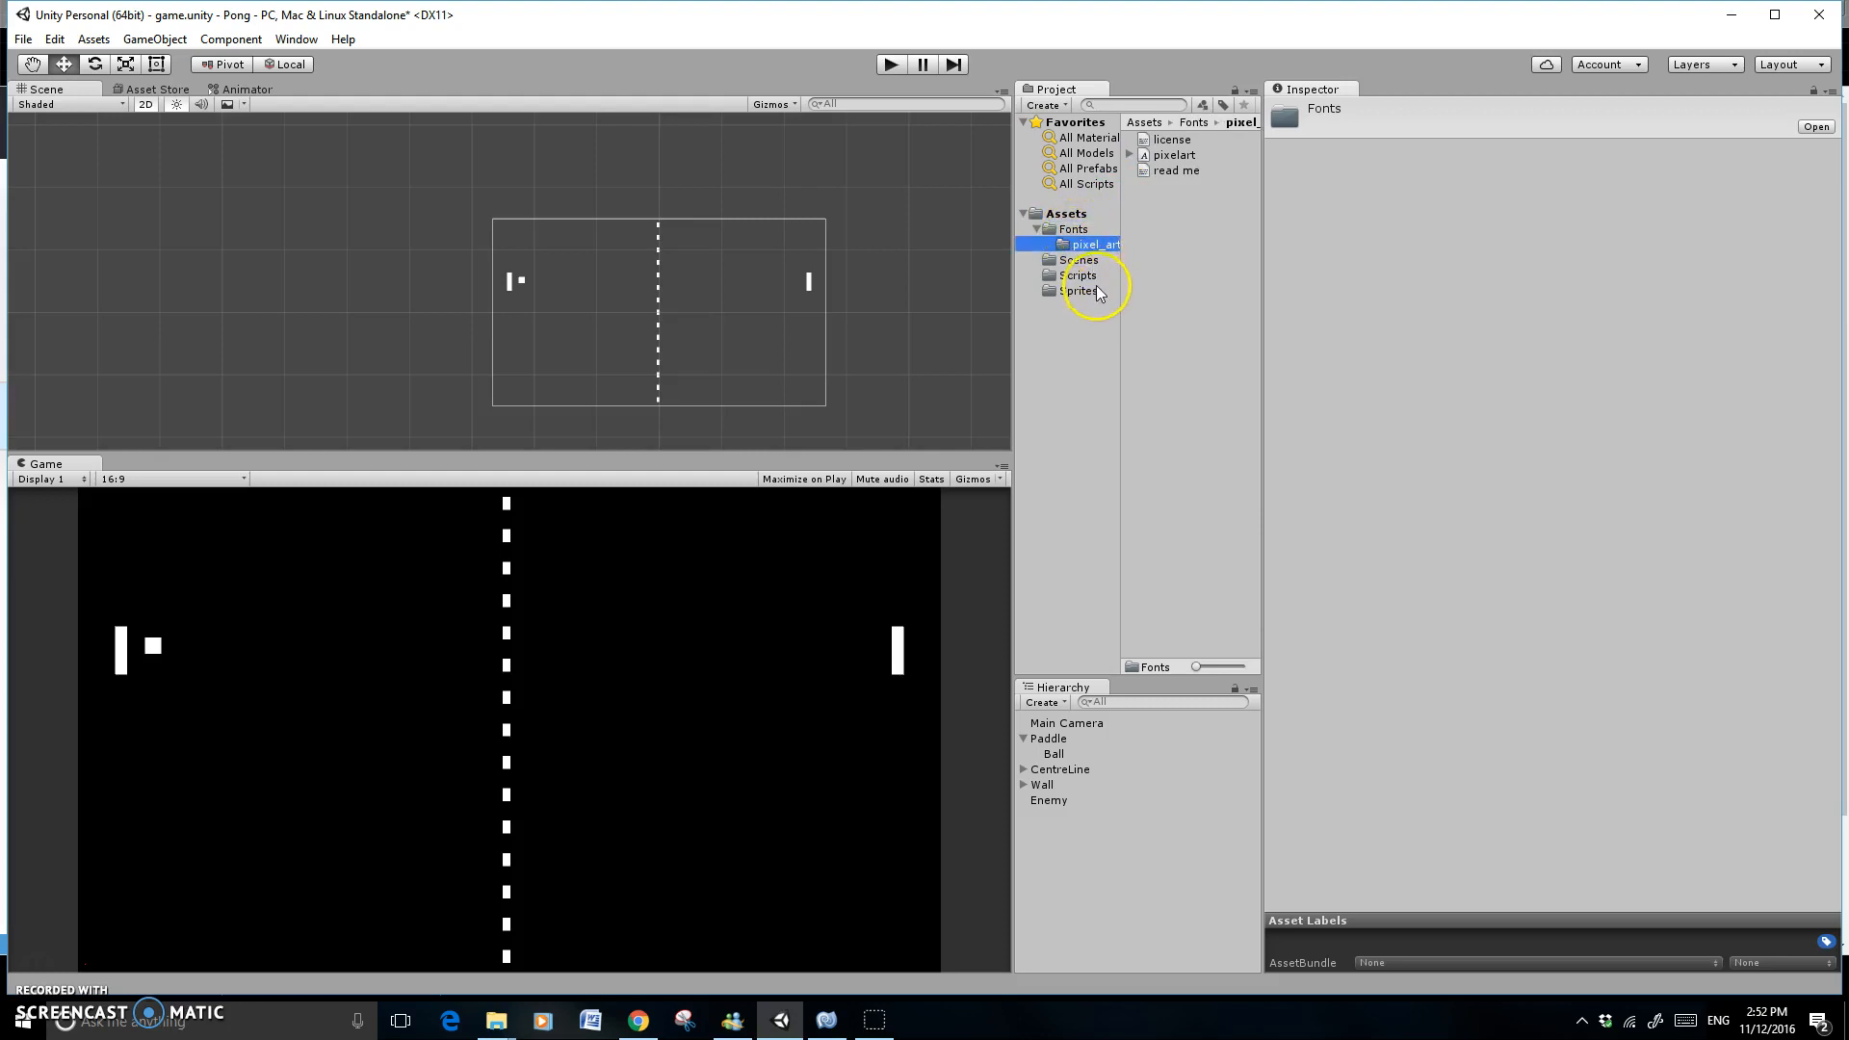
{"action": "left_click", "coordinate": [1037, 228]}
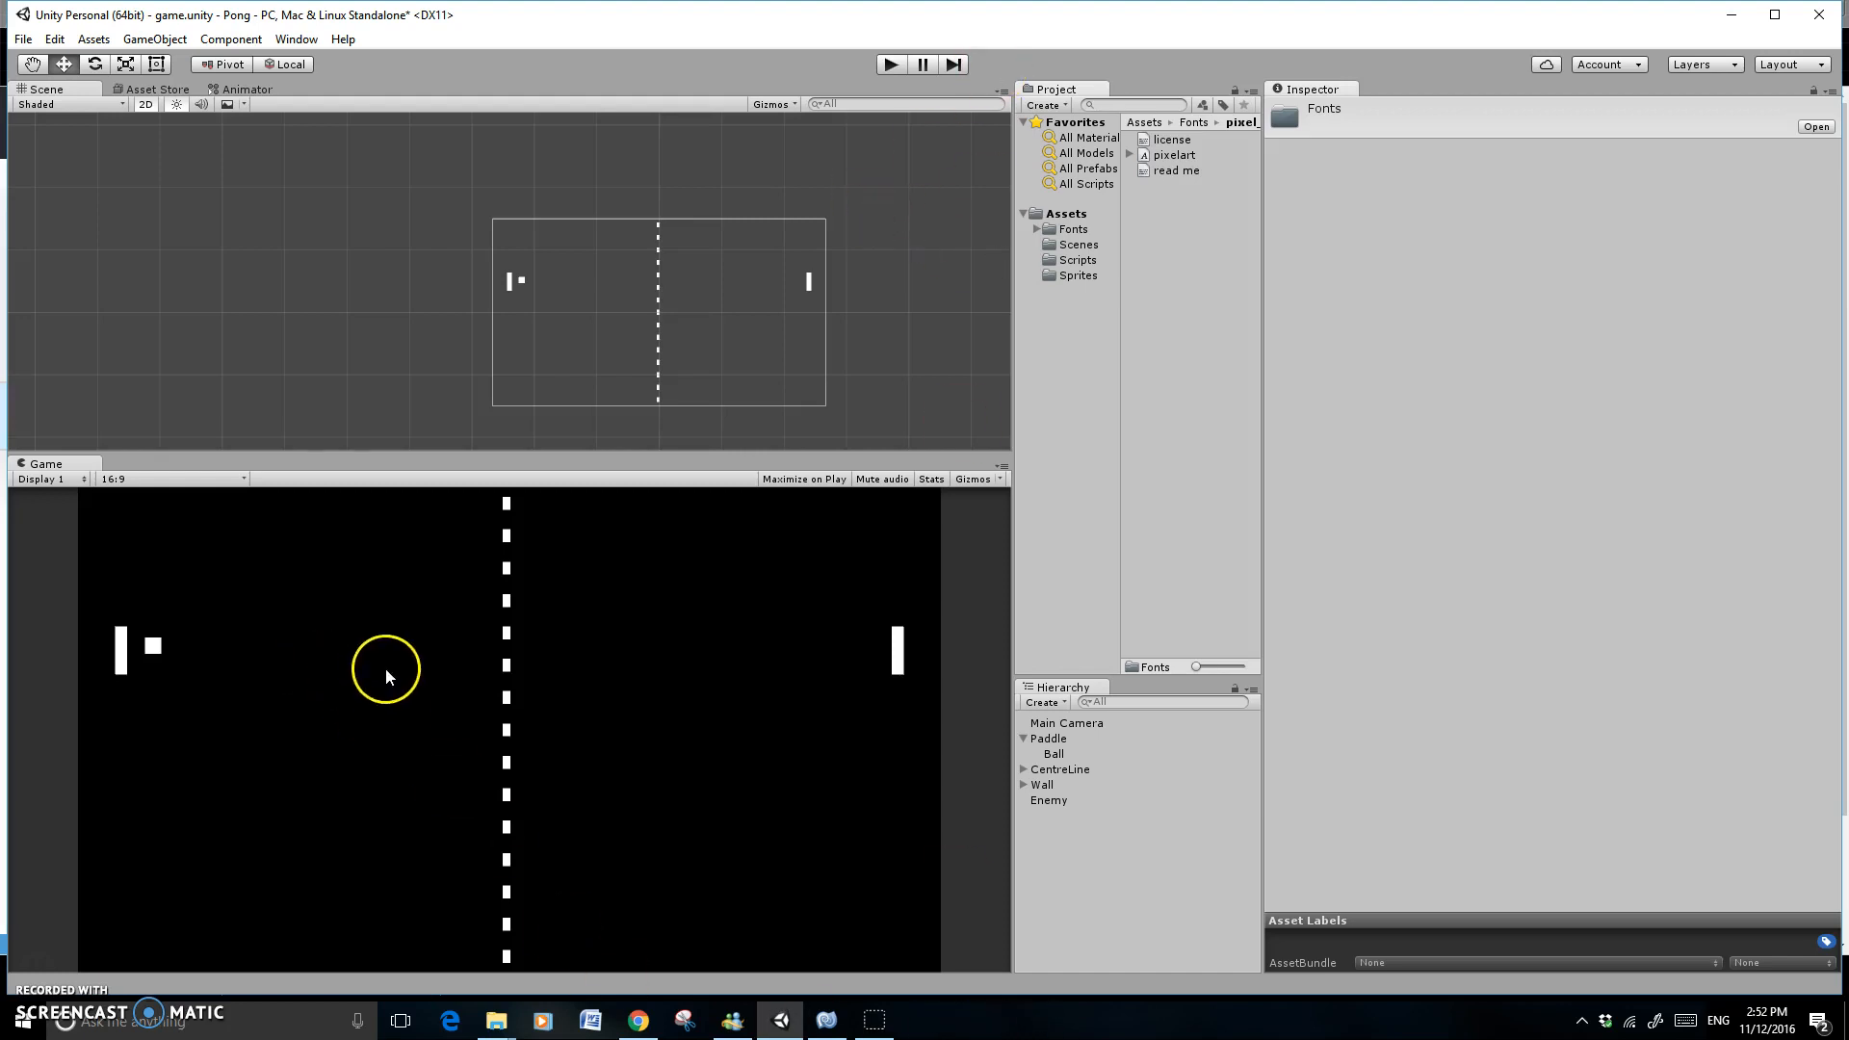
Add a UI Text object to the scene
{"action": "left_click", "coordinate": [170, 42]}
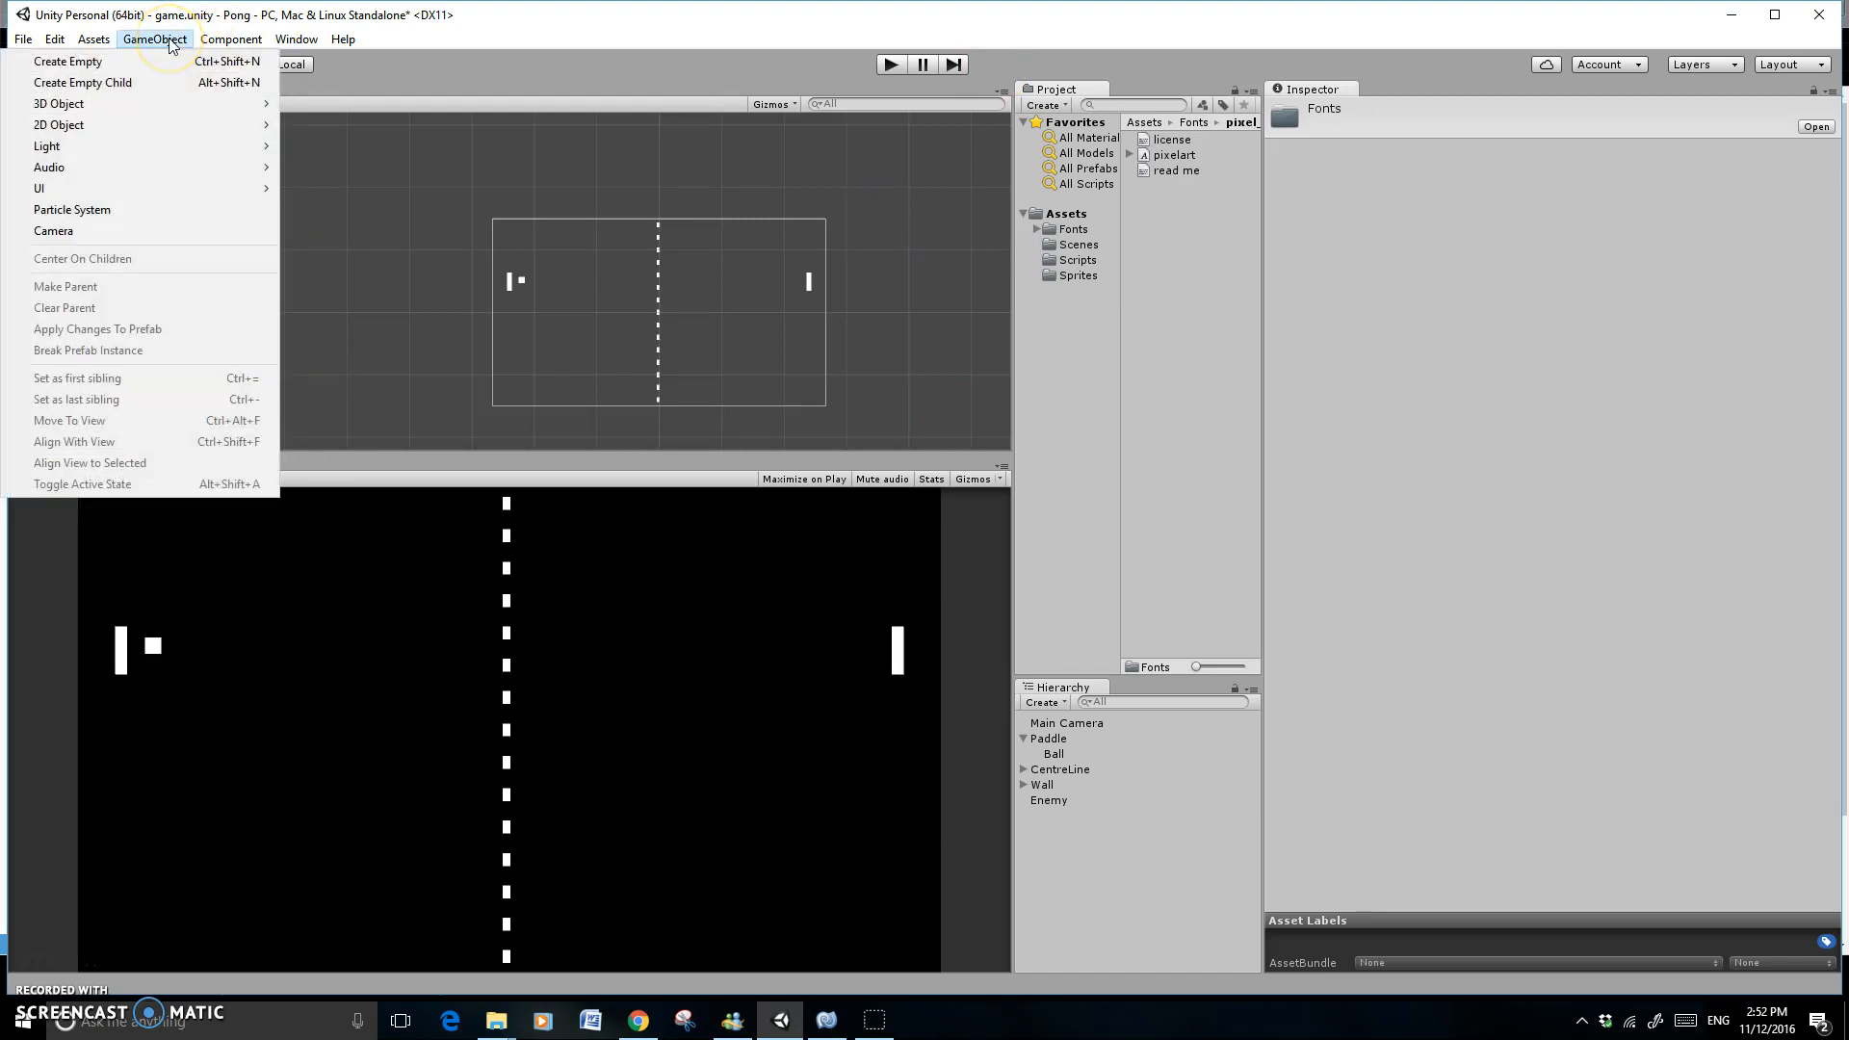
{"action": "left_click", "coordinate": [166, 104]}
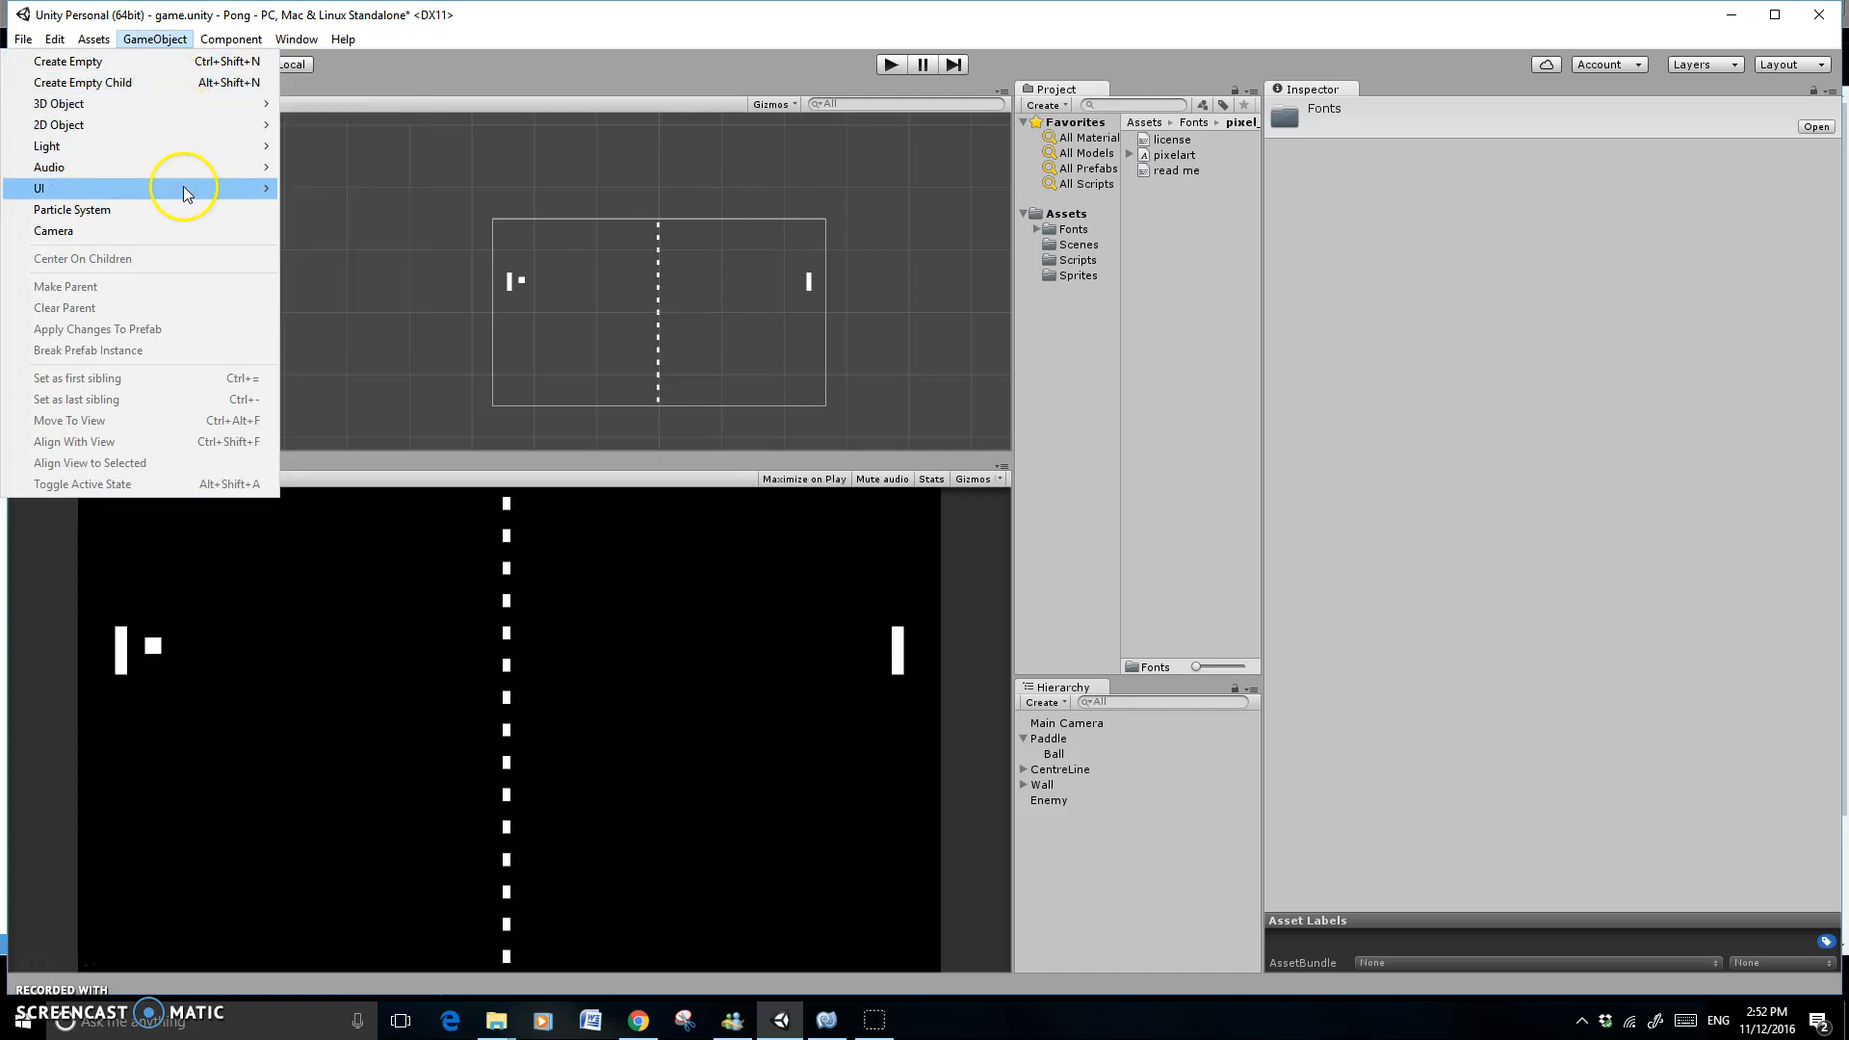
{"action": "mouse_move", "coordinate": [183, 186]}
{"action": "left_click", "coordinate": [320, 191]}
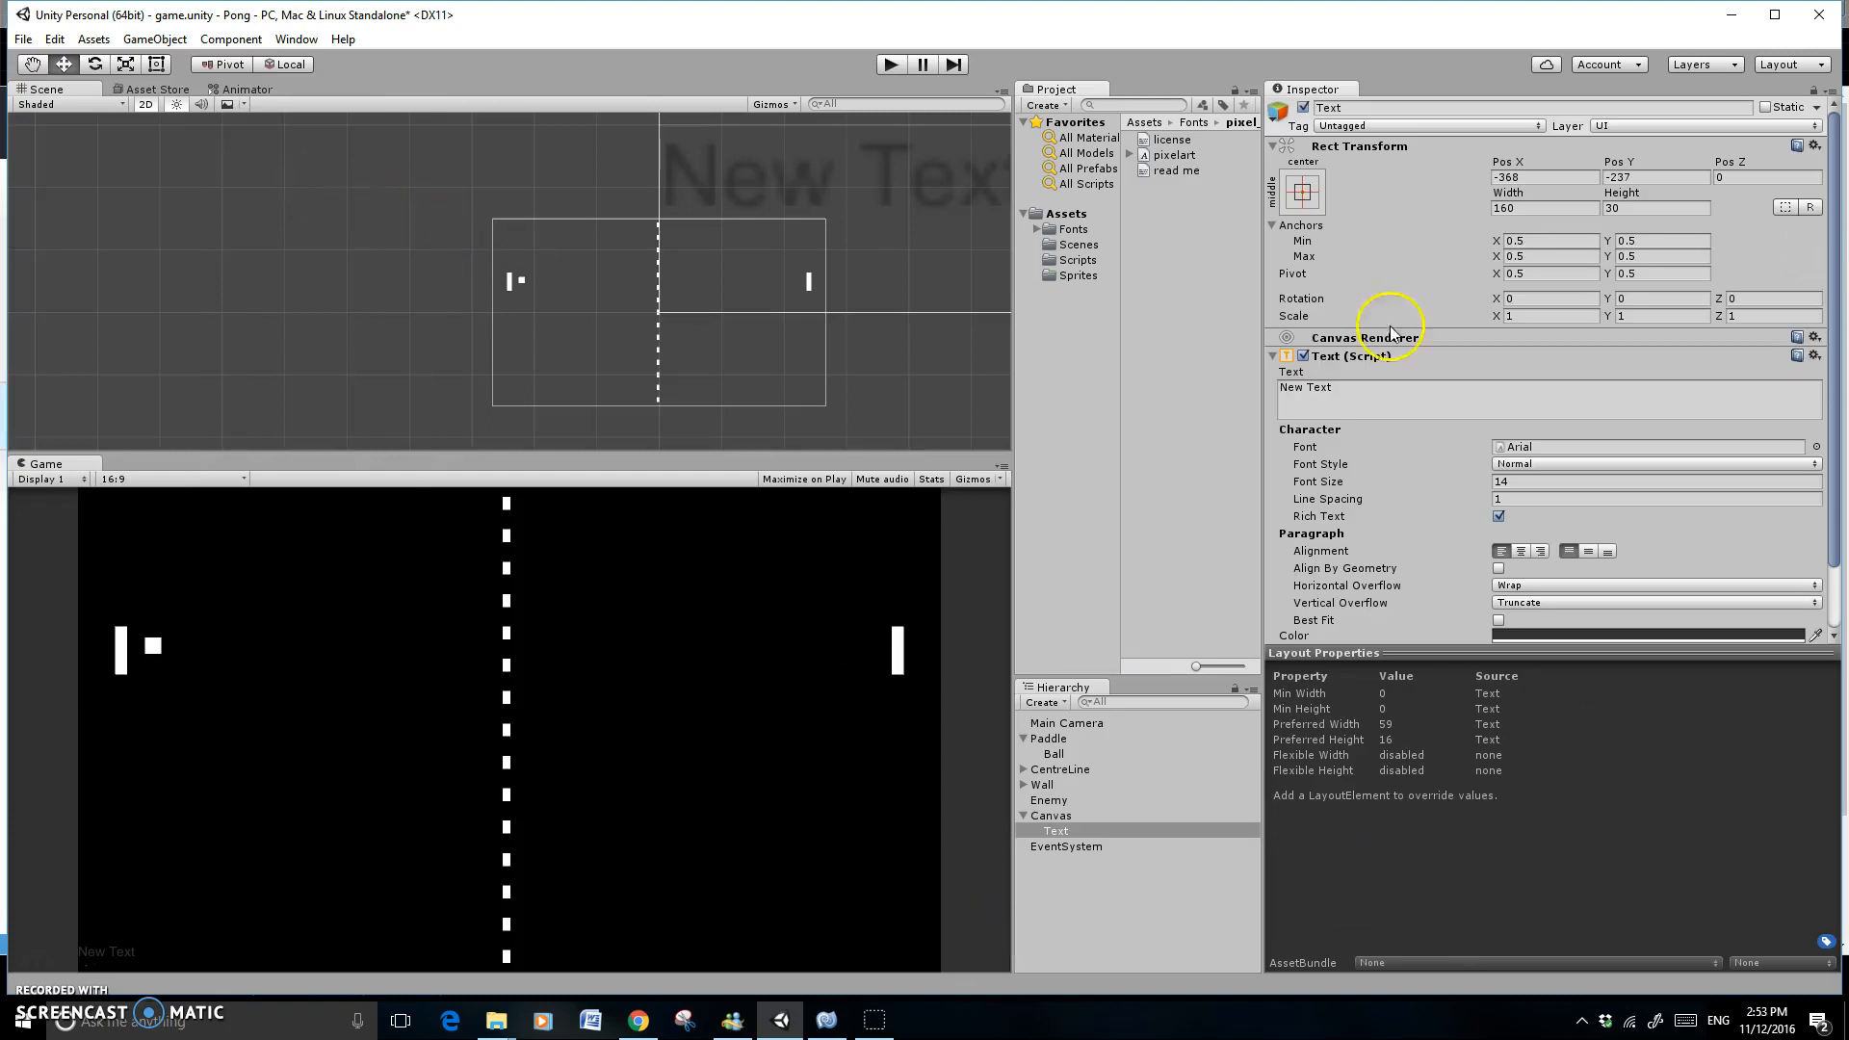
Set the new text's font to pixelart and its colour to white, FFFFFFFF
{"action": "left_click", "coordinate": [1816, 446]}
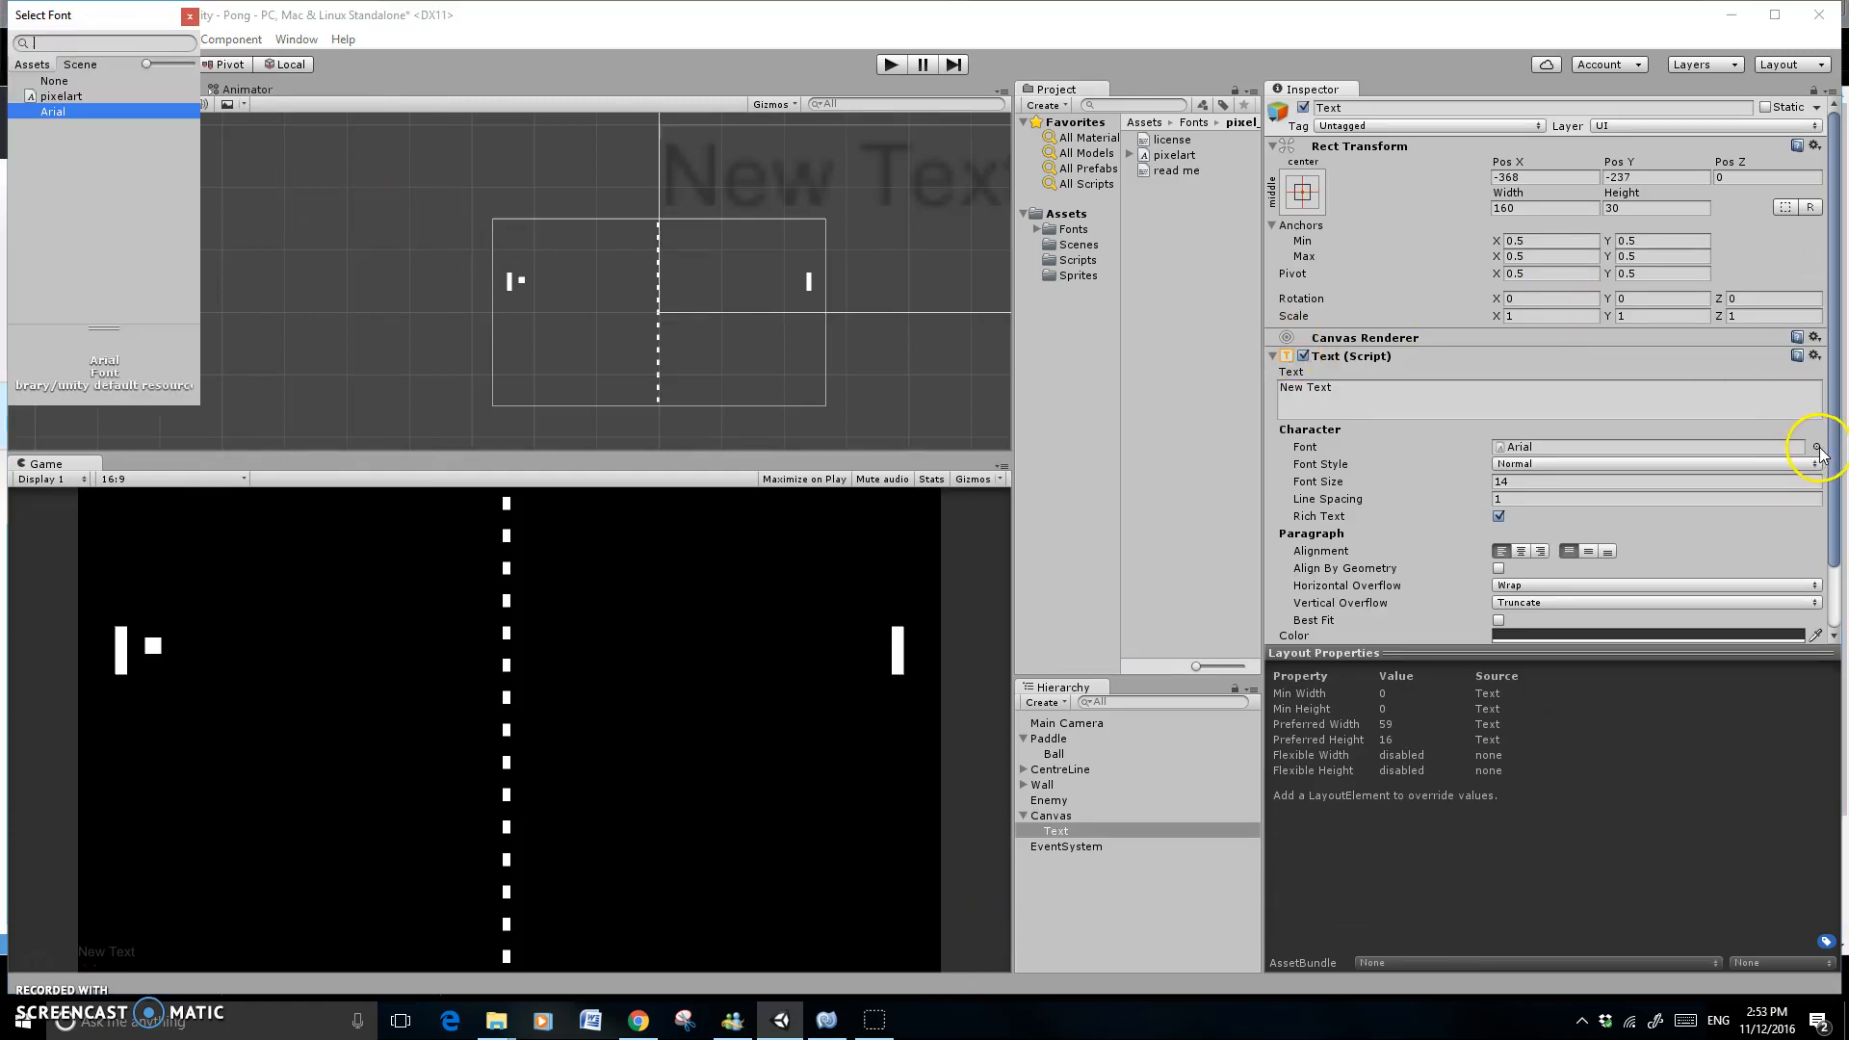
{"action": "left_click", "coordinate": [91, 98]}
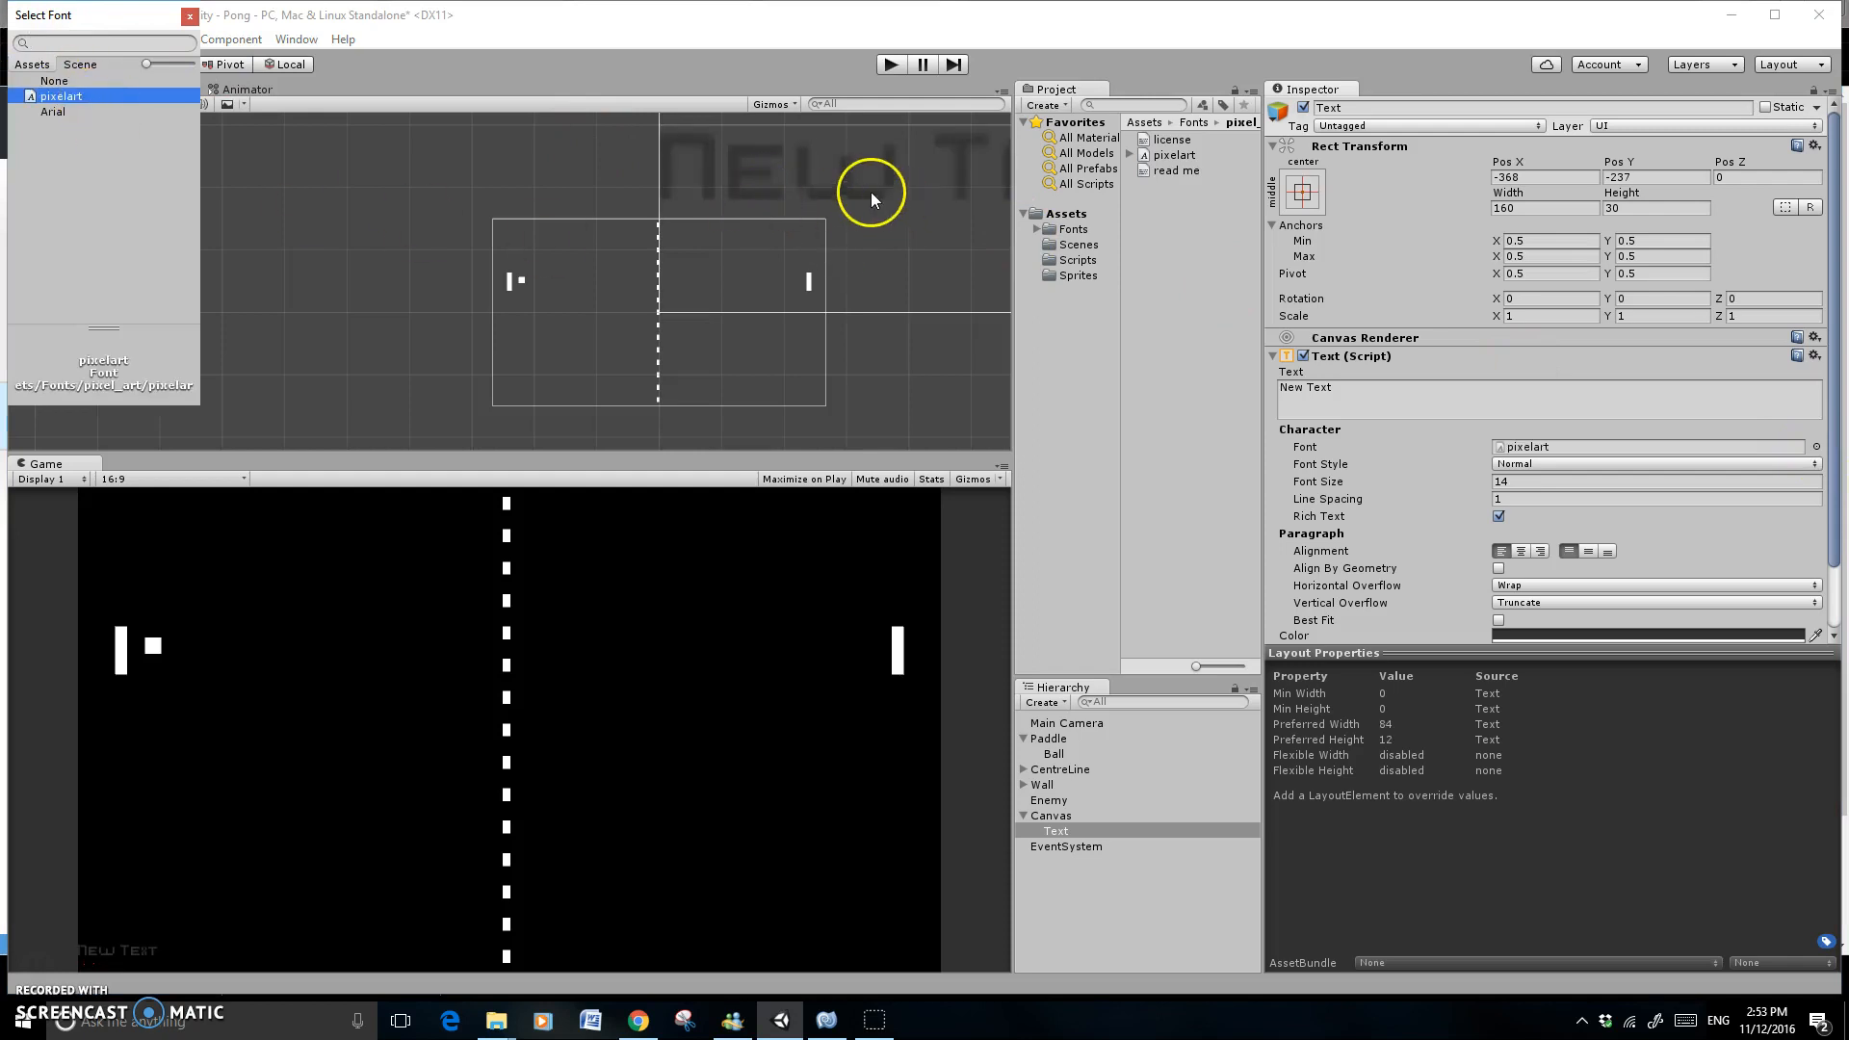
{"action": "key", "text": "f"}
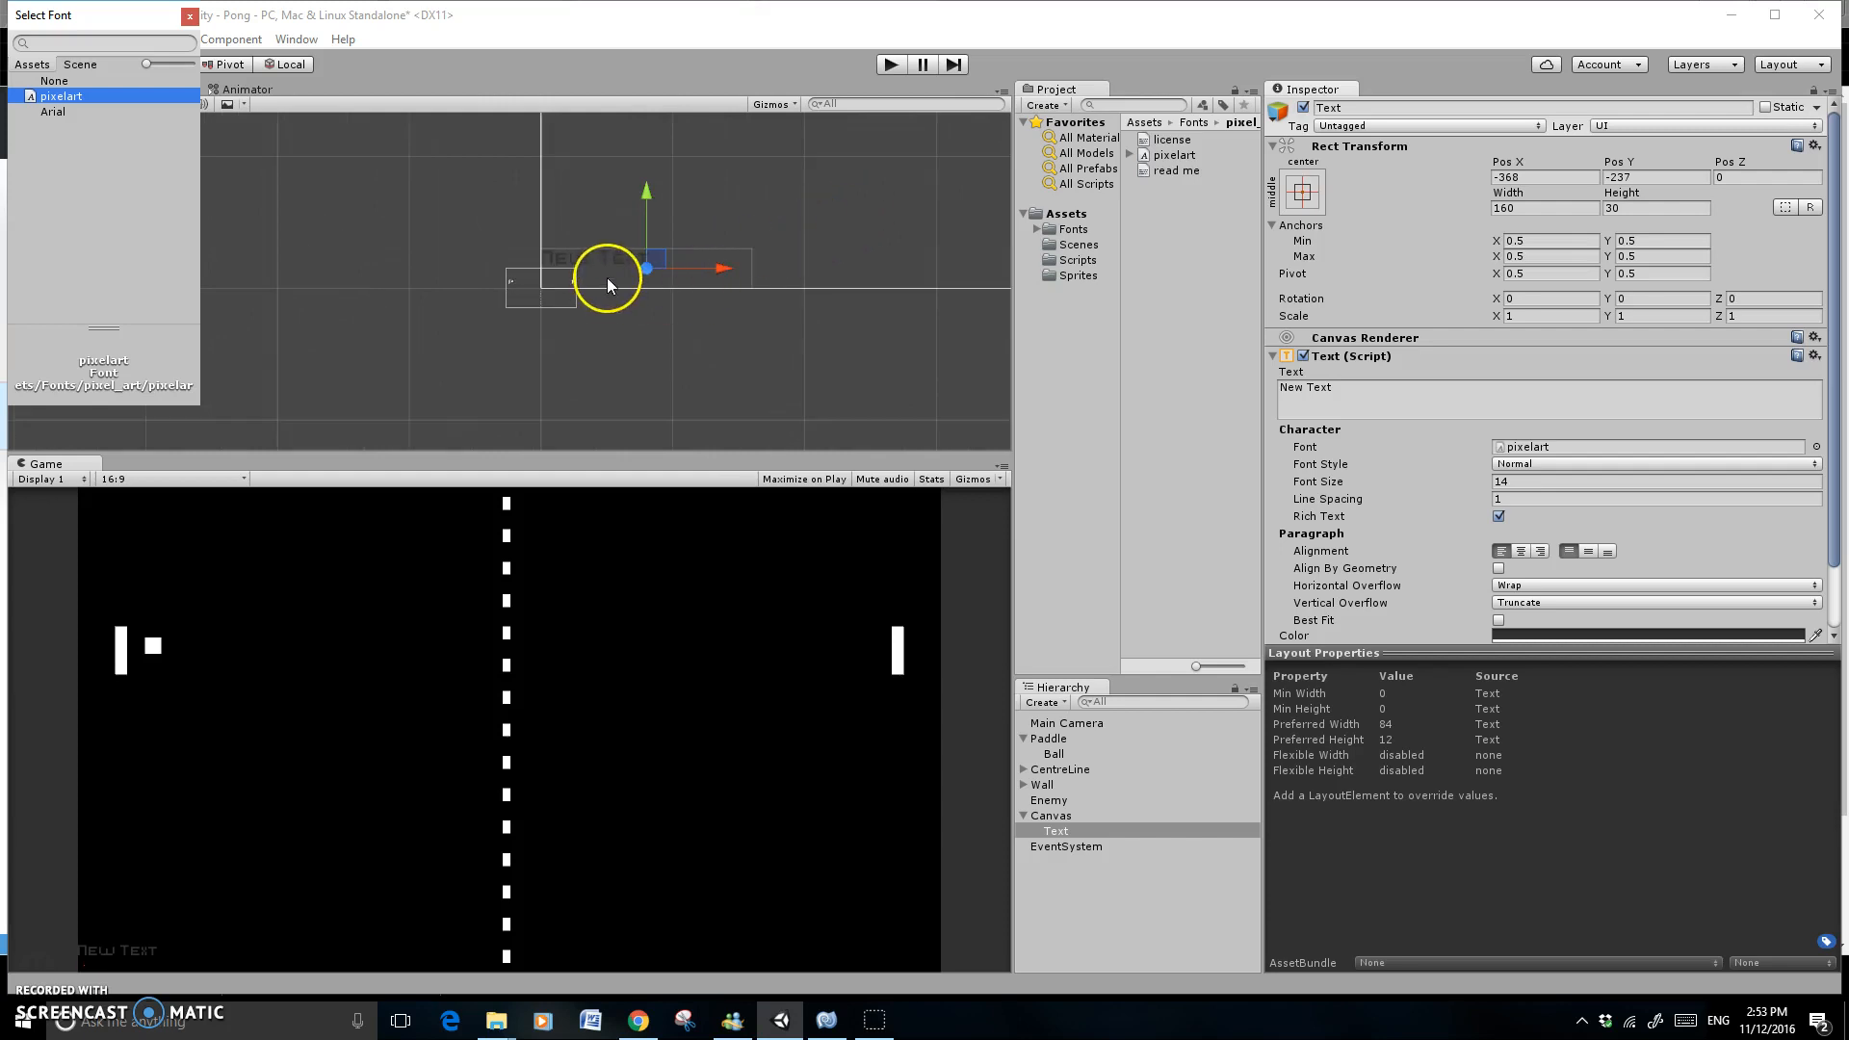
{"action": "left_click", "coordinate": [1563, 637]}
{"action": "left_click_drag", "start_coordinate": [582, 304], "coordinate": [565, 173]}
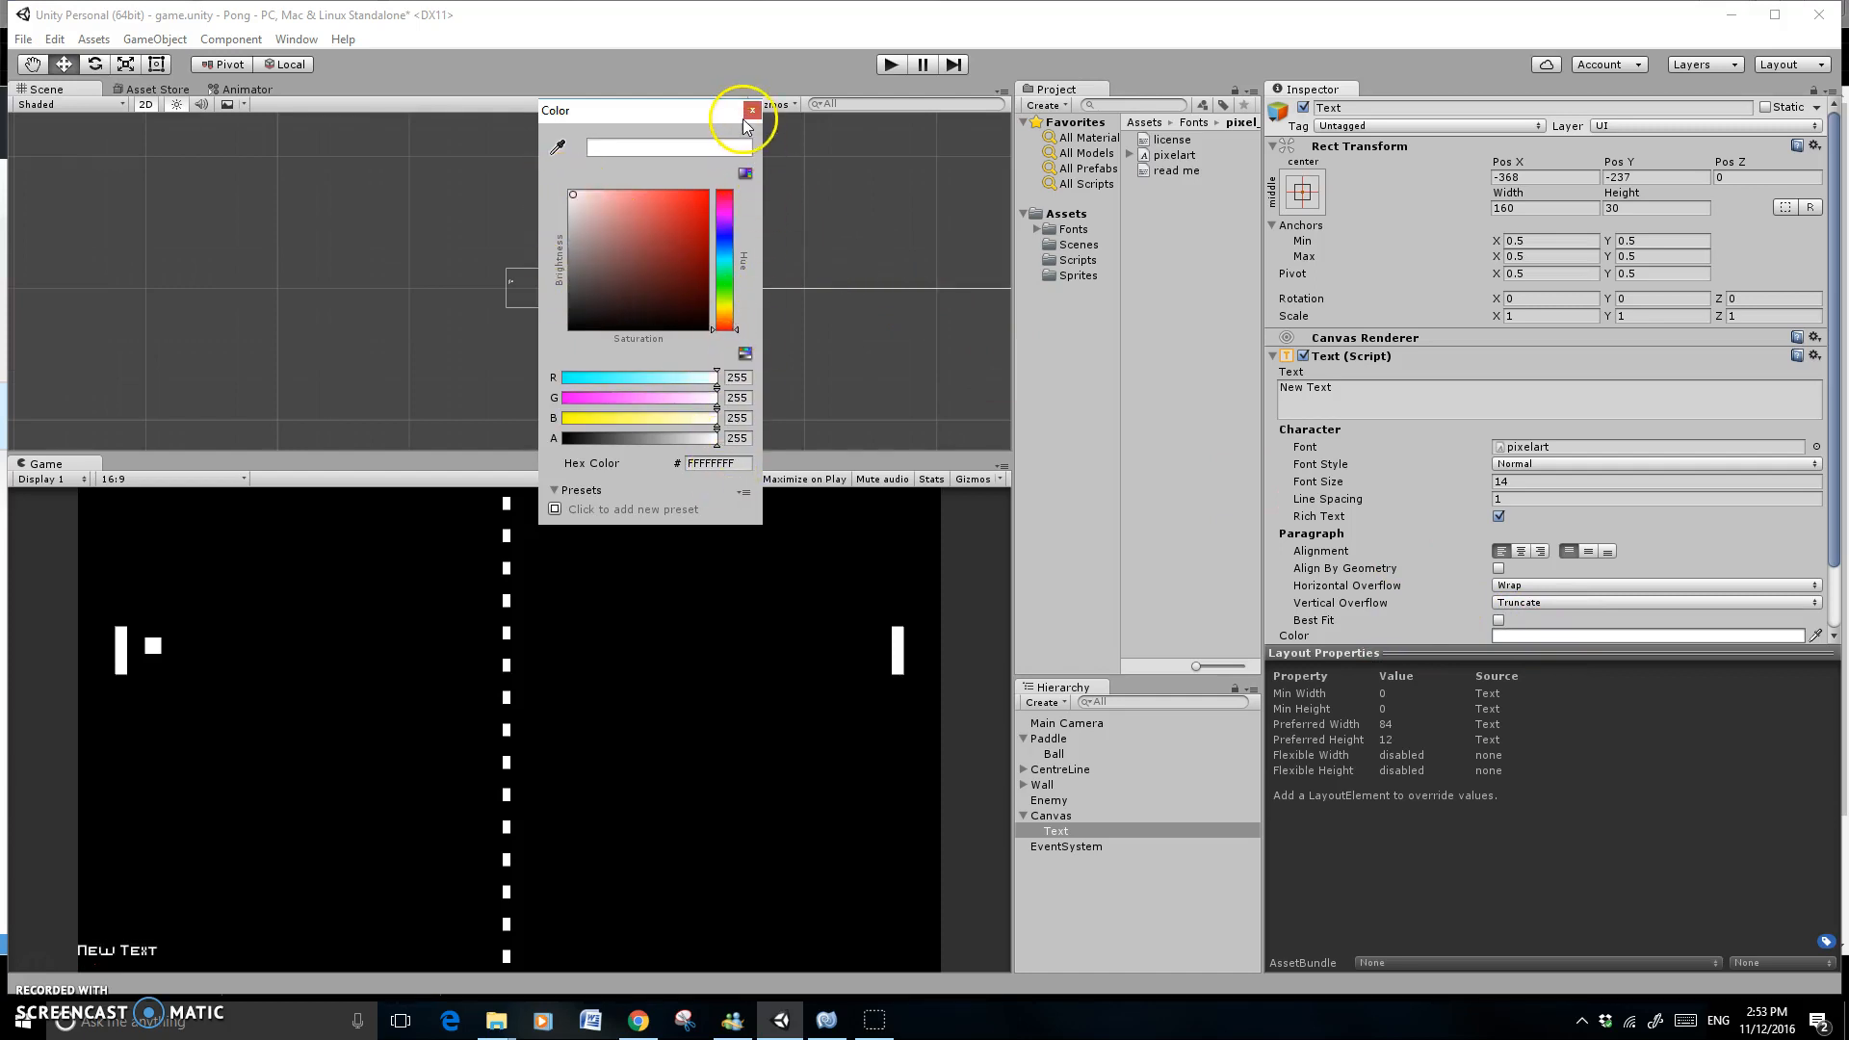
{"action": "left_click", "coordinate": [748, 113]}
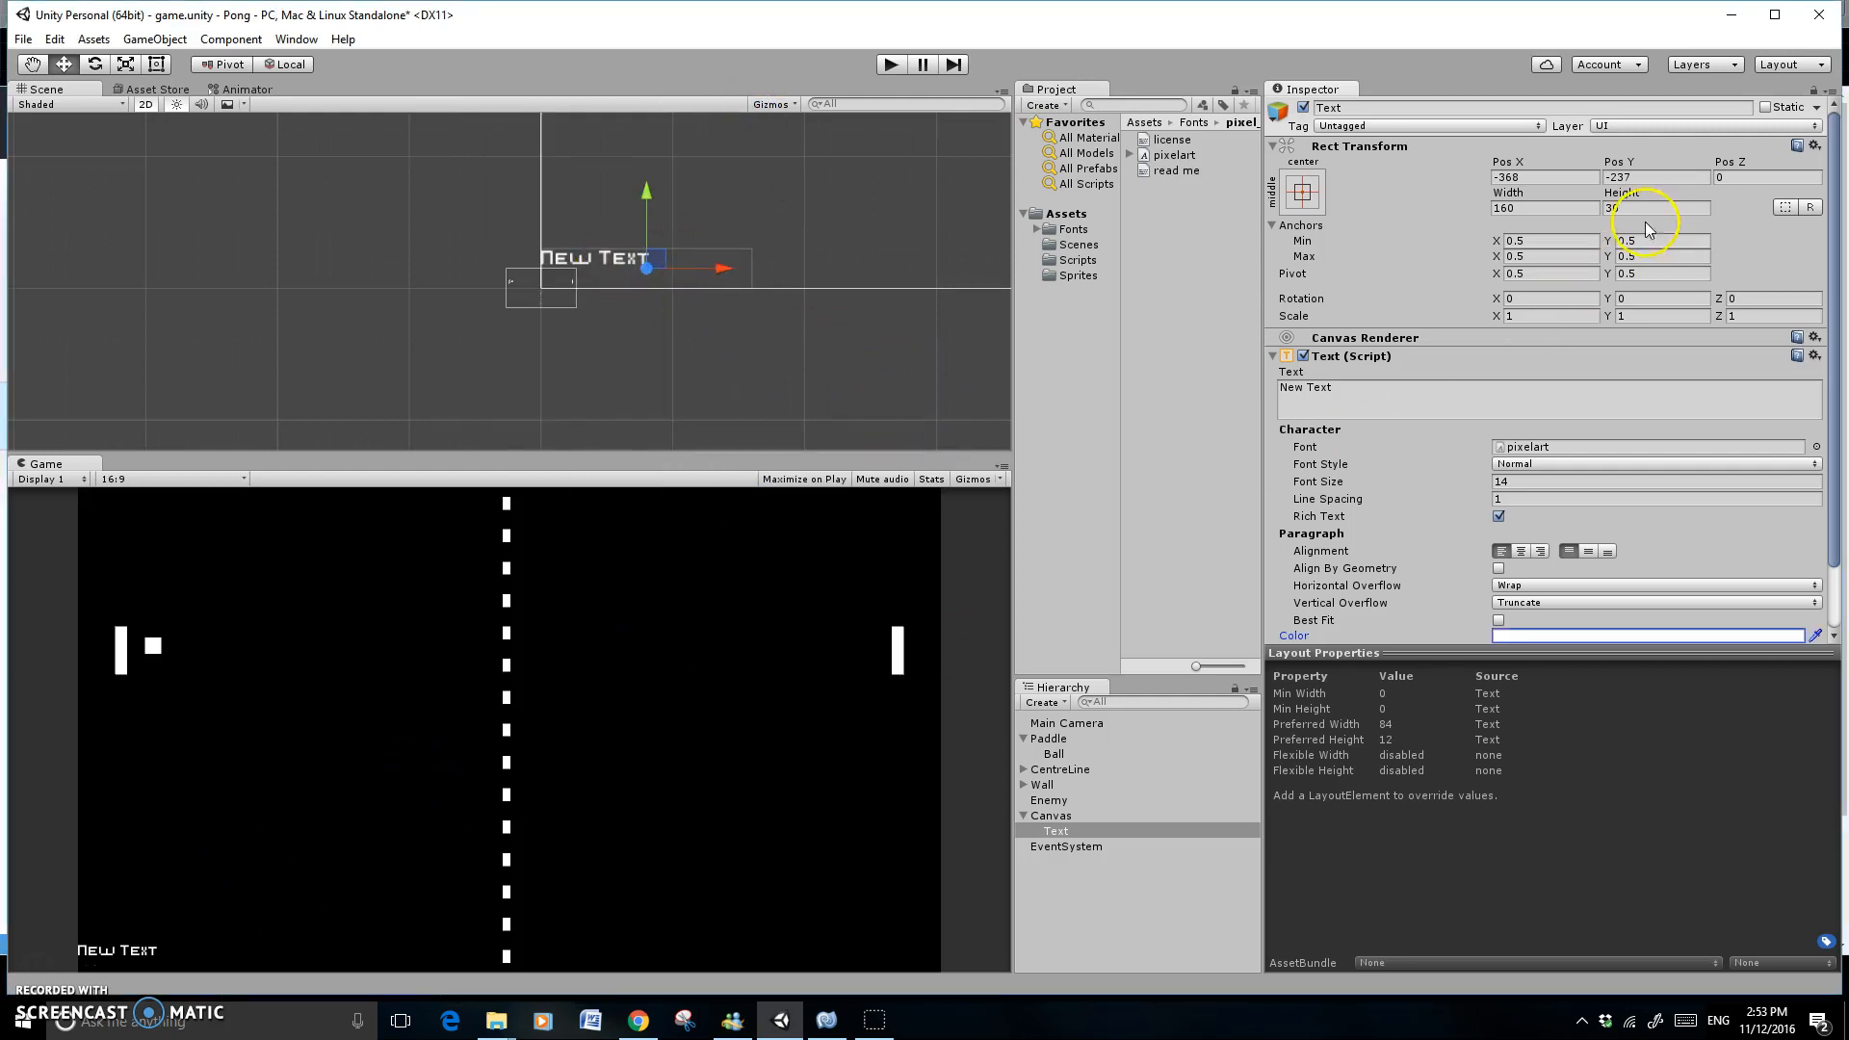
Anchor the text to the top center of the canvas, applying the preset to its pivot and position as well
{"action": "left_click", "coordinate": [1305, 194]}
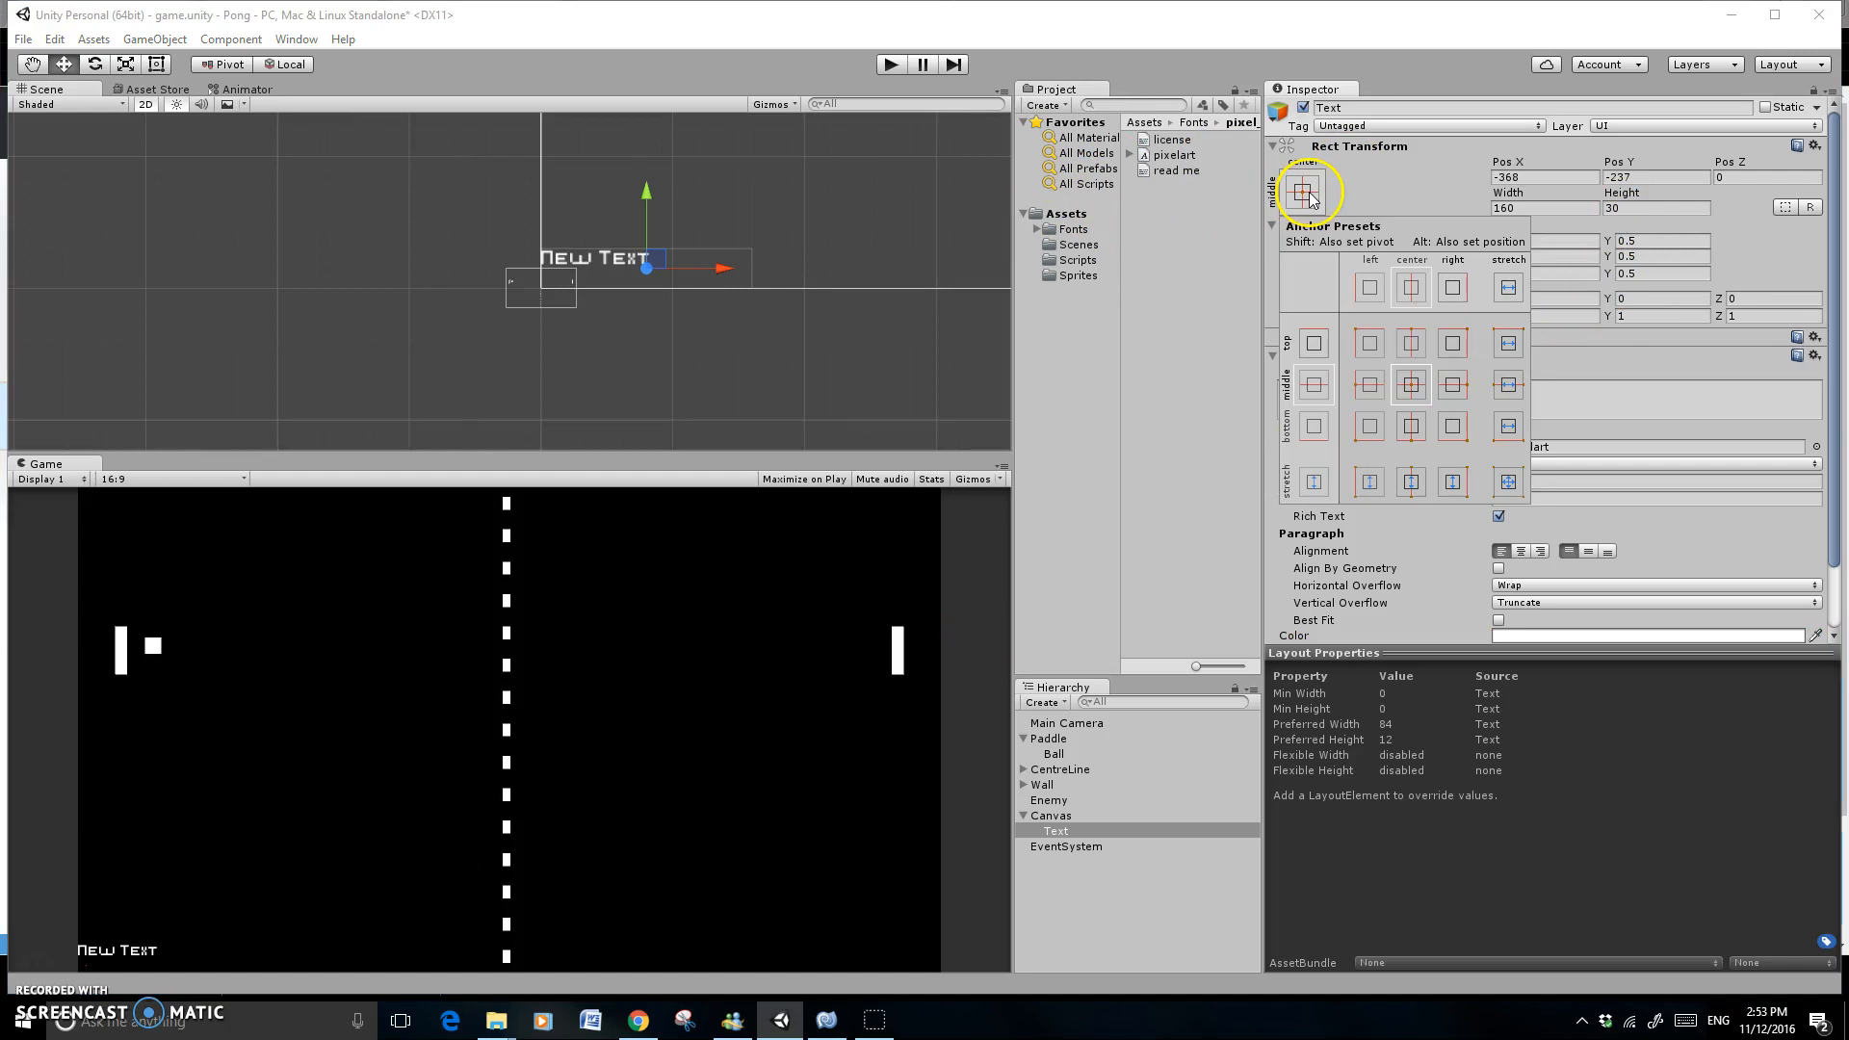
{"action": "left_click", "coordinate": [1414, 344], "text": "shift"}
{"action": "left_click", "coordinate": [1404, 350]}
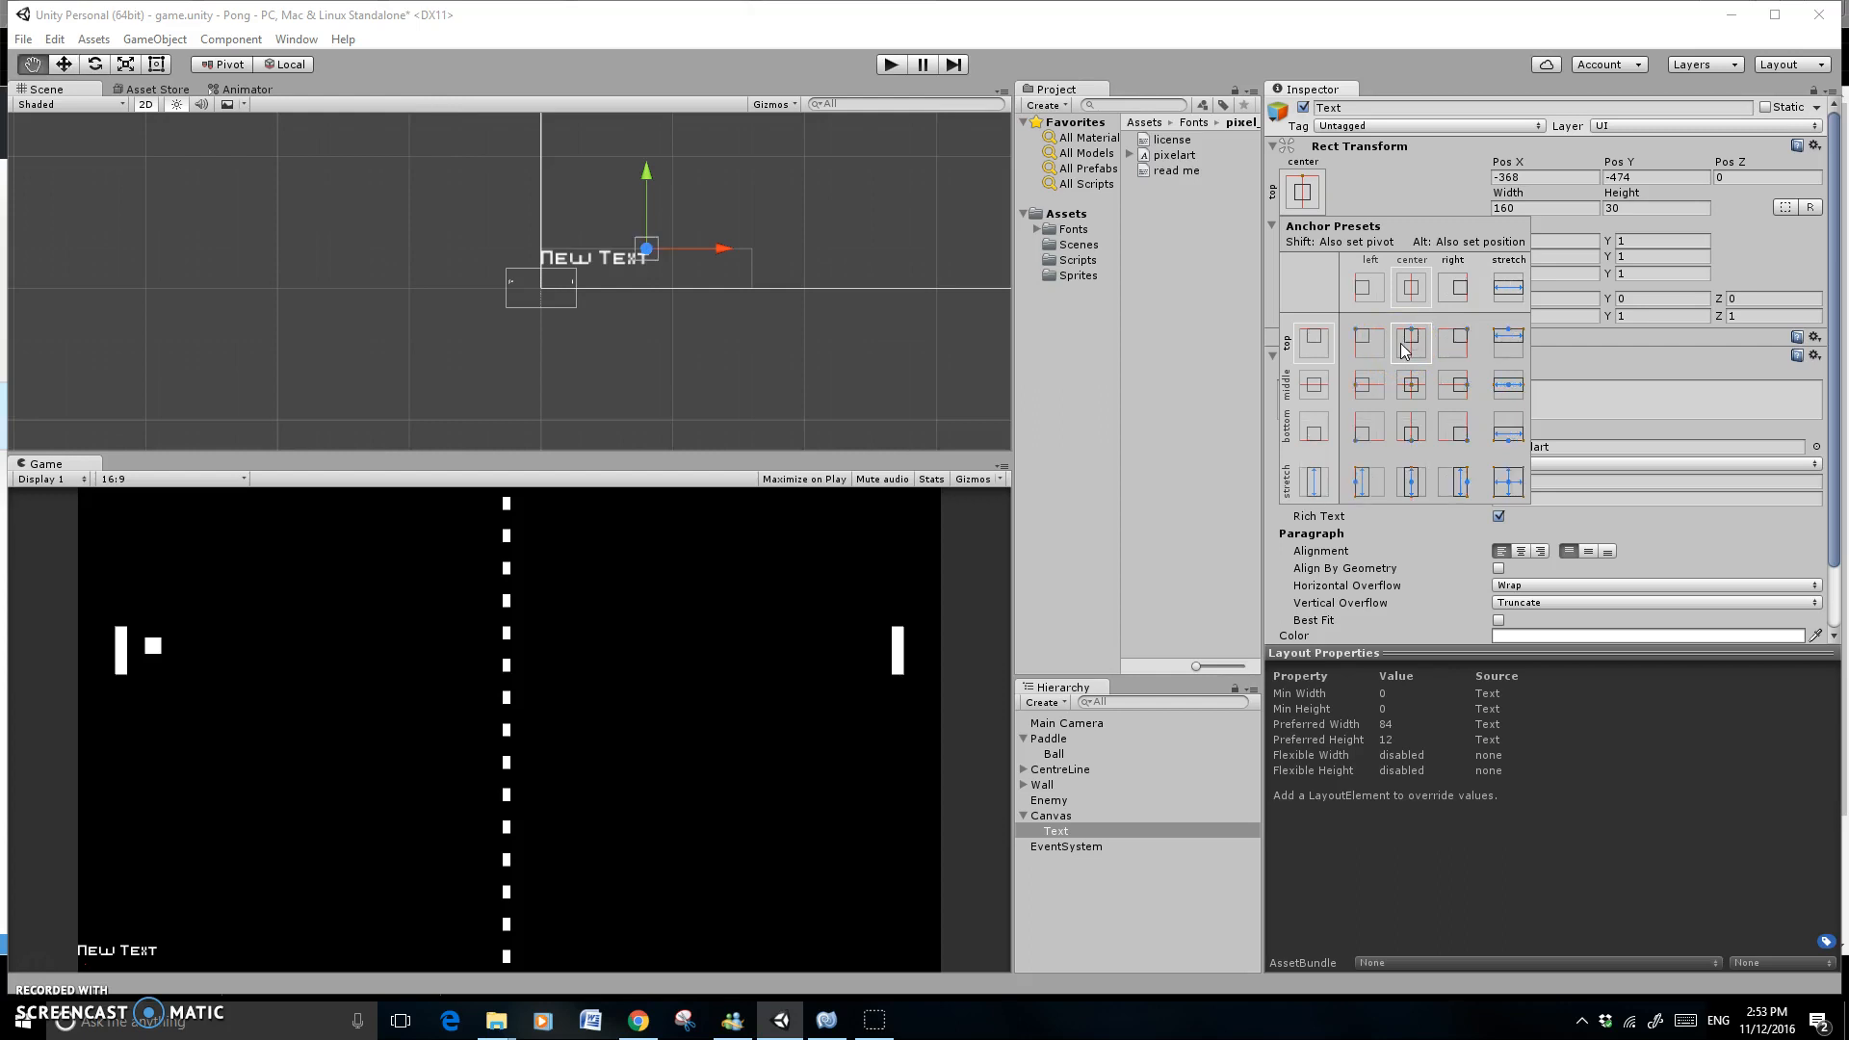
{"action": "left_click", "coordinate": [1404, 350], "text": "alt"}
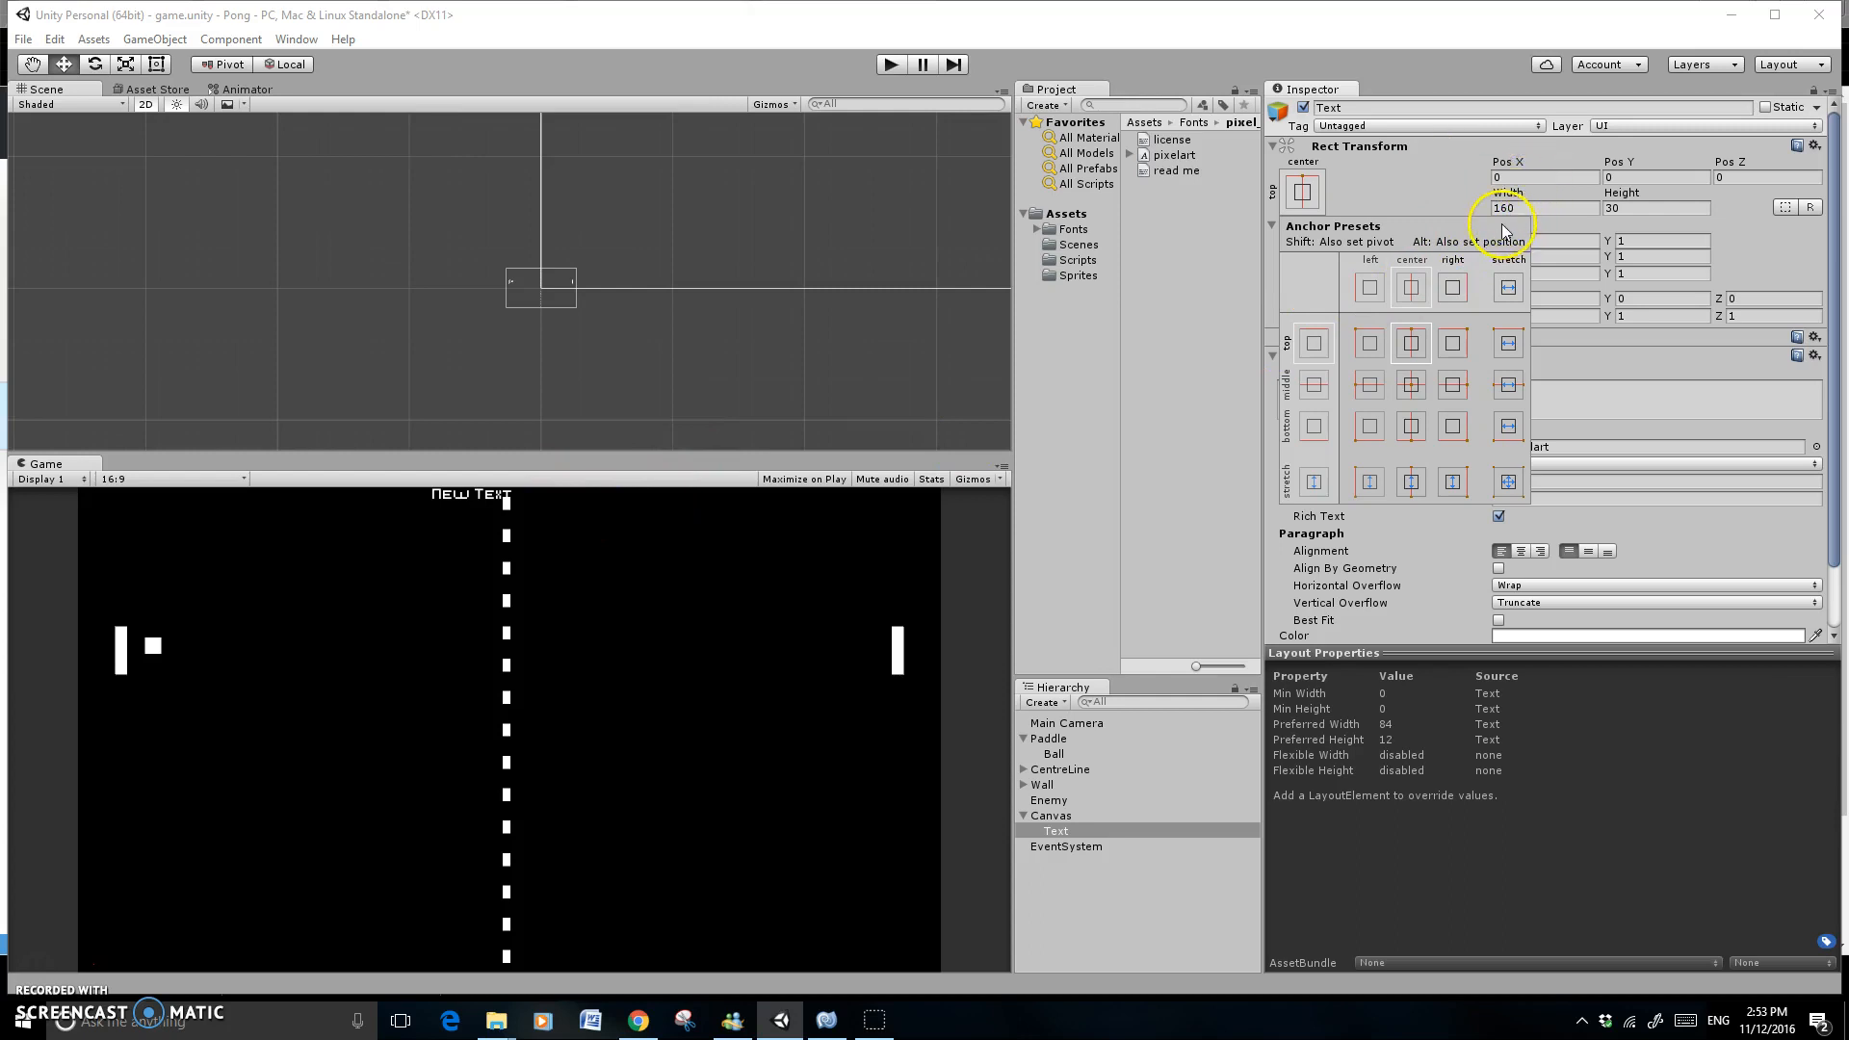
Disable Rich Text and set the text's font size to 25
{"action": "left_click", "coordinate": [1643, 516]}
{"action": "left_click", "coordinate": [1532, 481]}
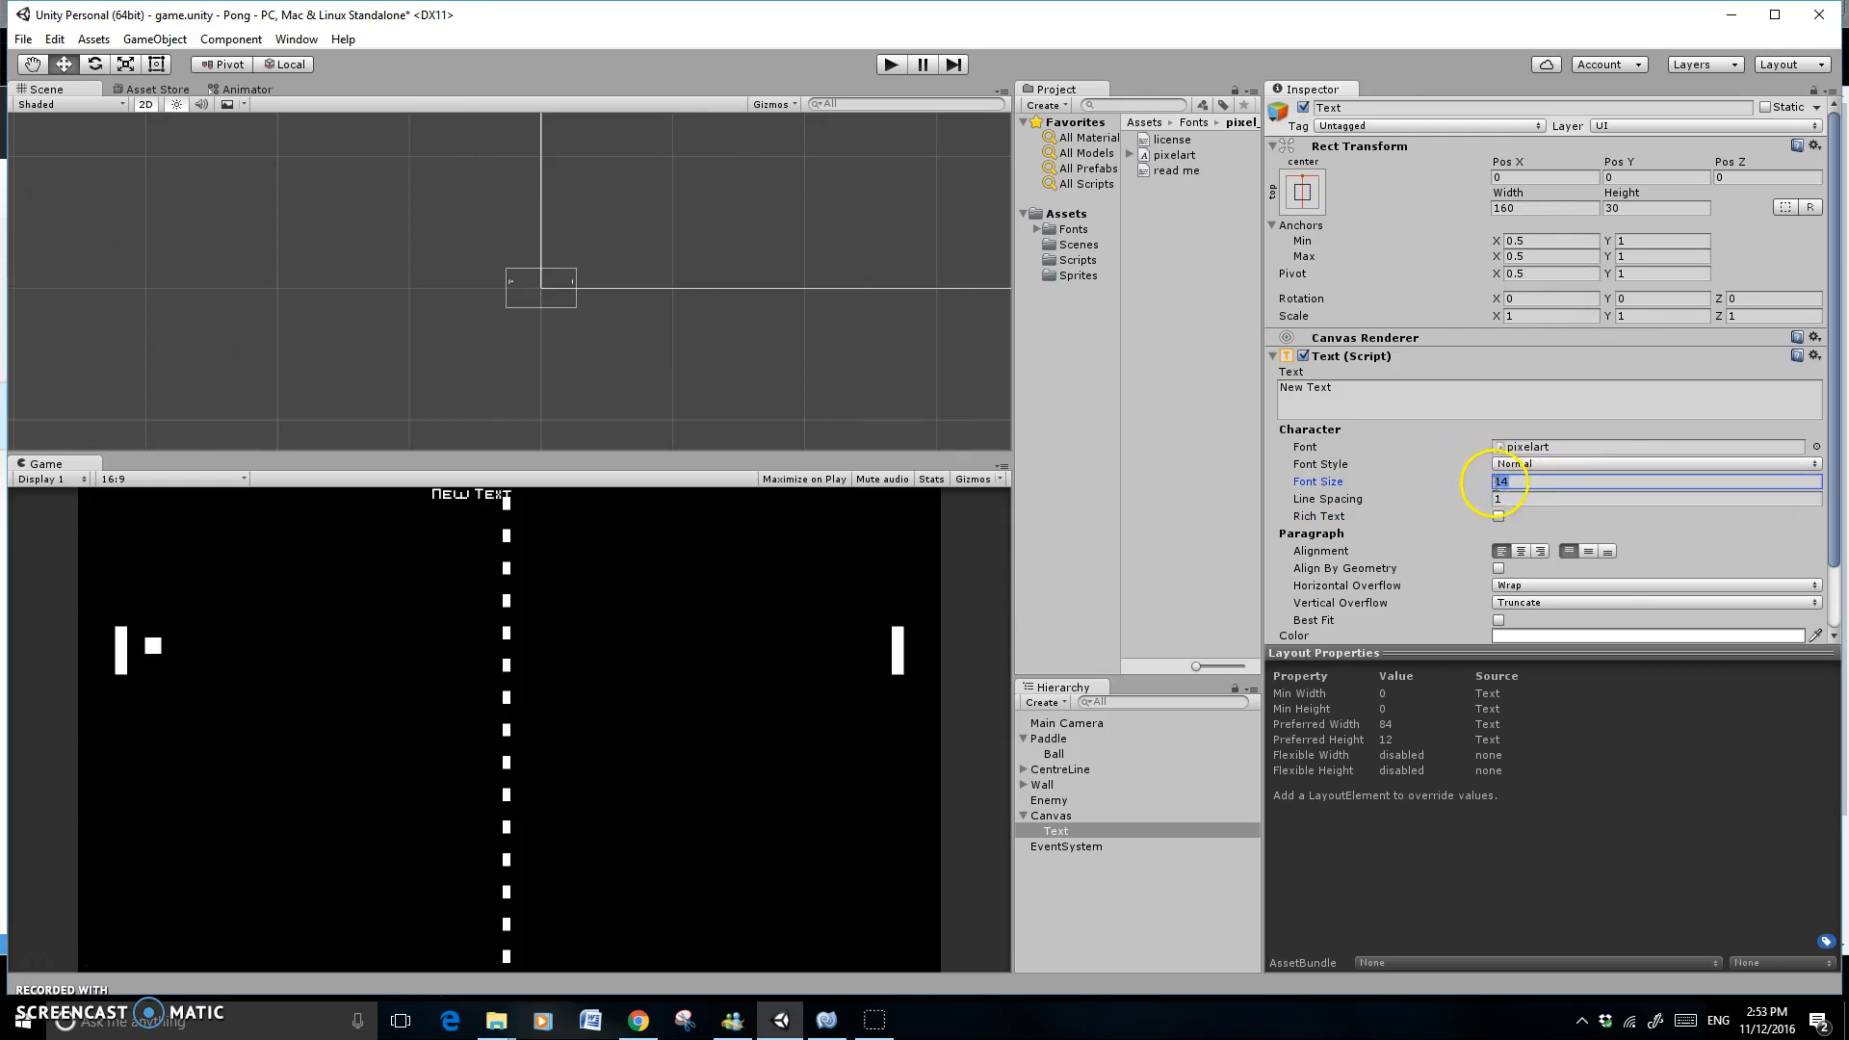
{"action": "type", "text": "27"}
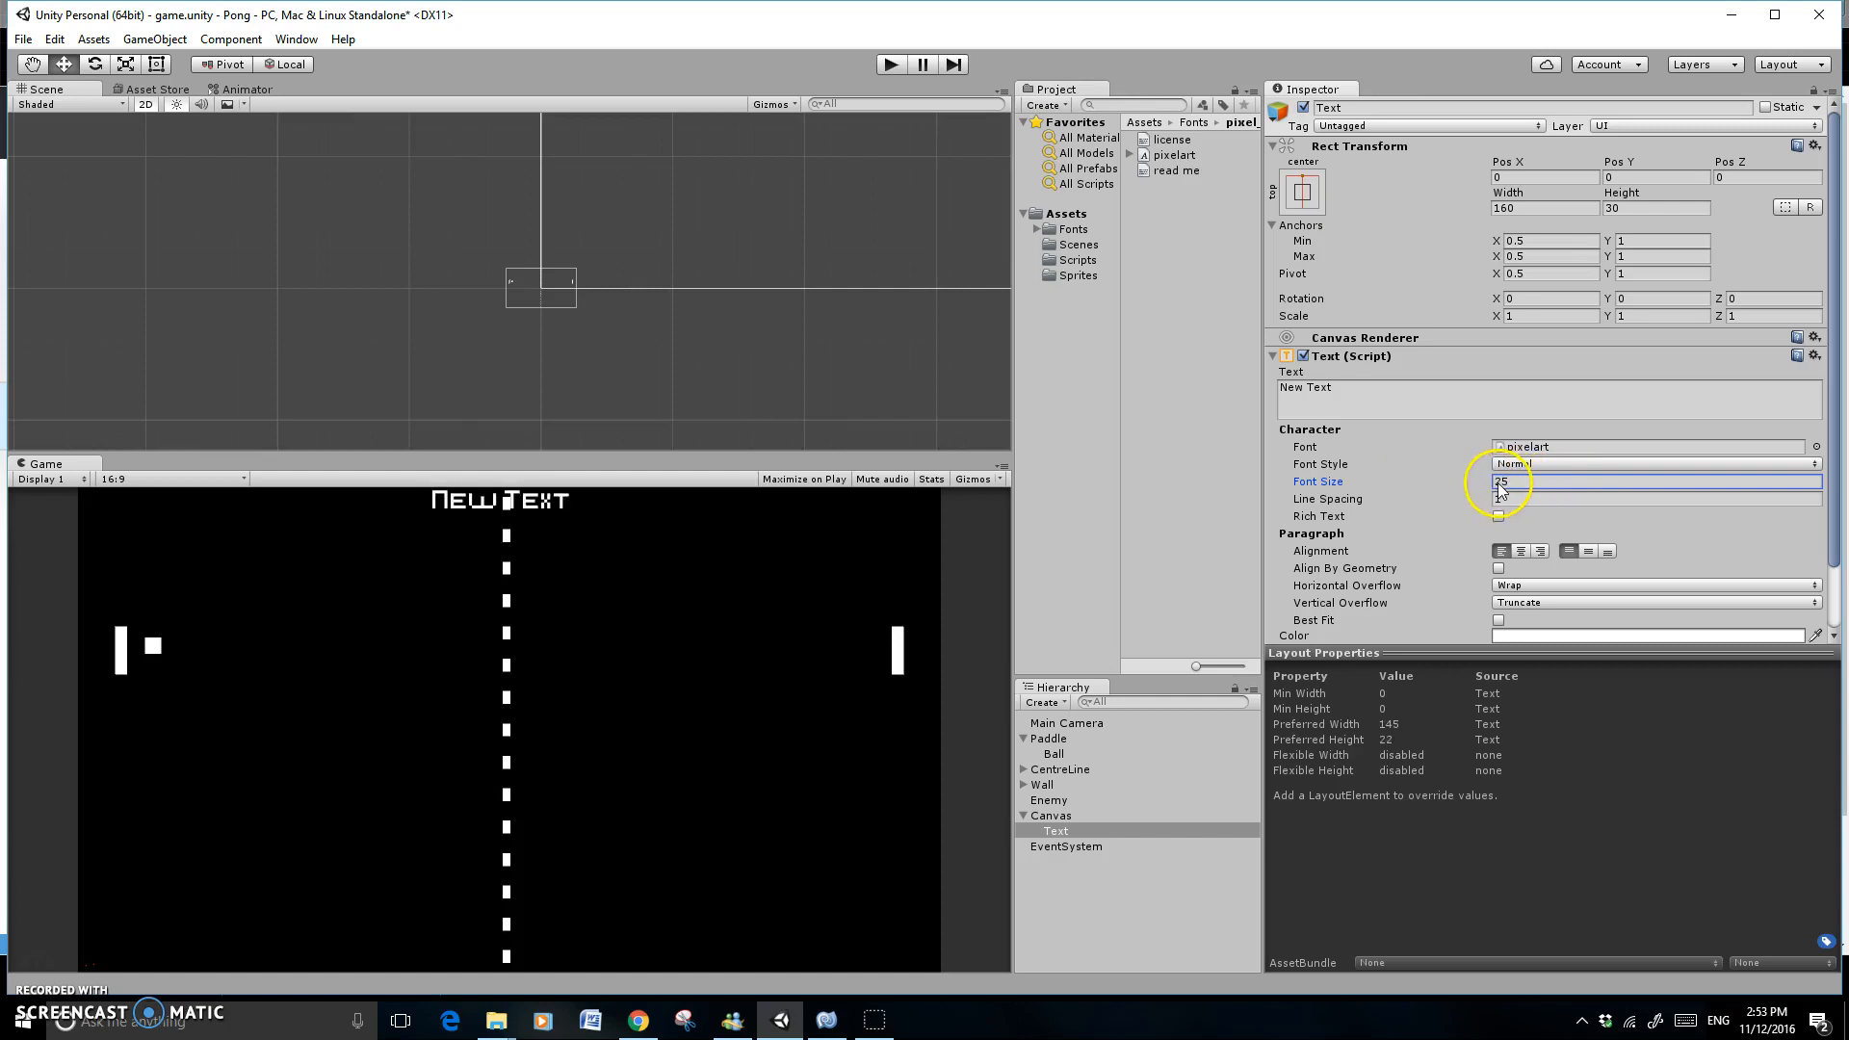
{"action": "key", "text": "BackSpace"}
{"action": "type", "text": "5"}
Set the text's horizontal and vertical overflow to Overflow and enlarge its font size to 41
{"action": "left_click", "coordinate": [1603, 586]}
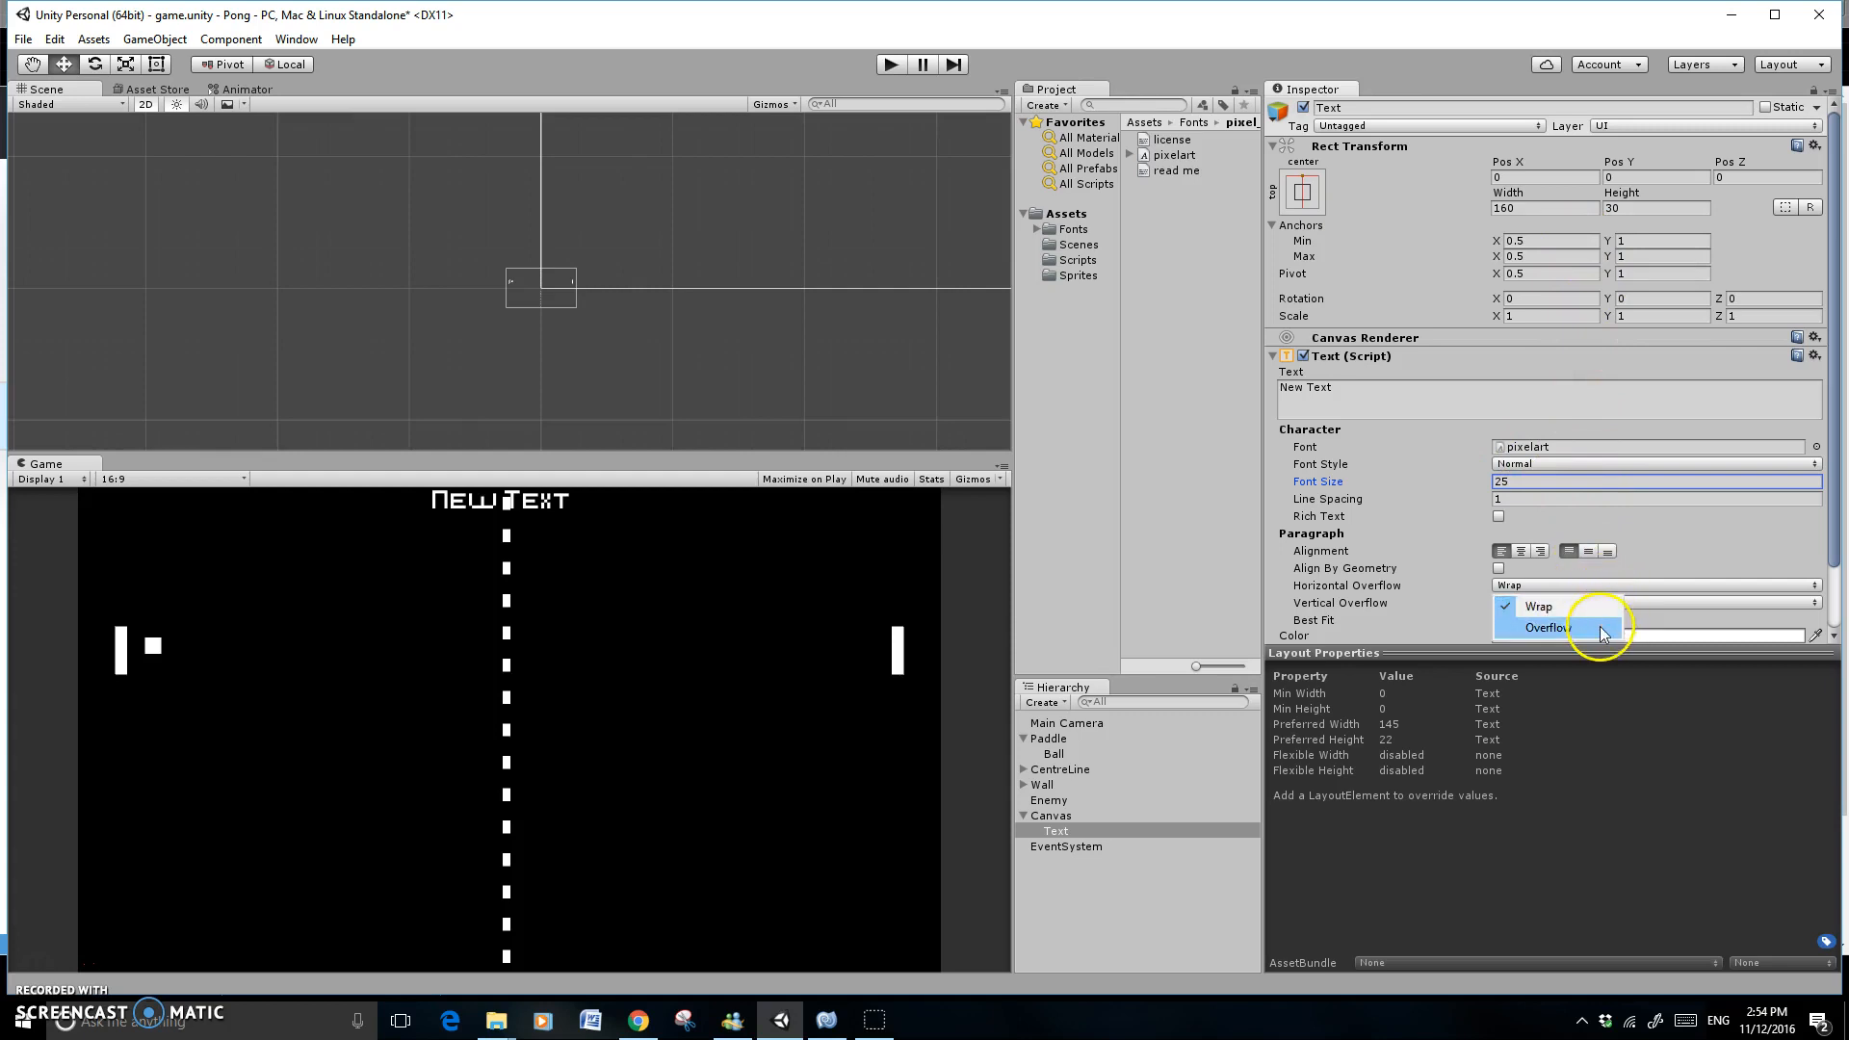
{"action": "left_click", "coordinate": [1604, 631]}
{"action": "left_click", "coordinate": [1653, 602]}
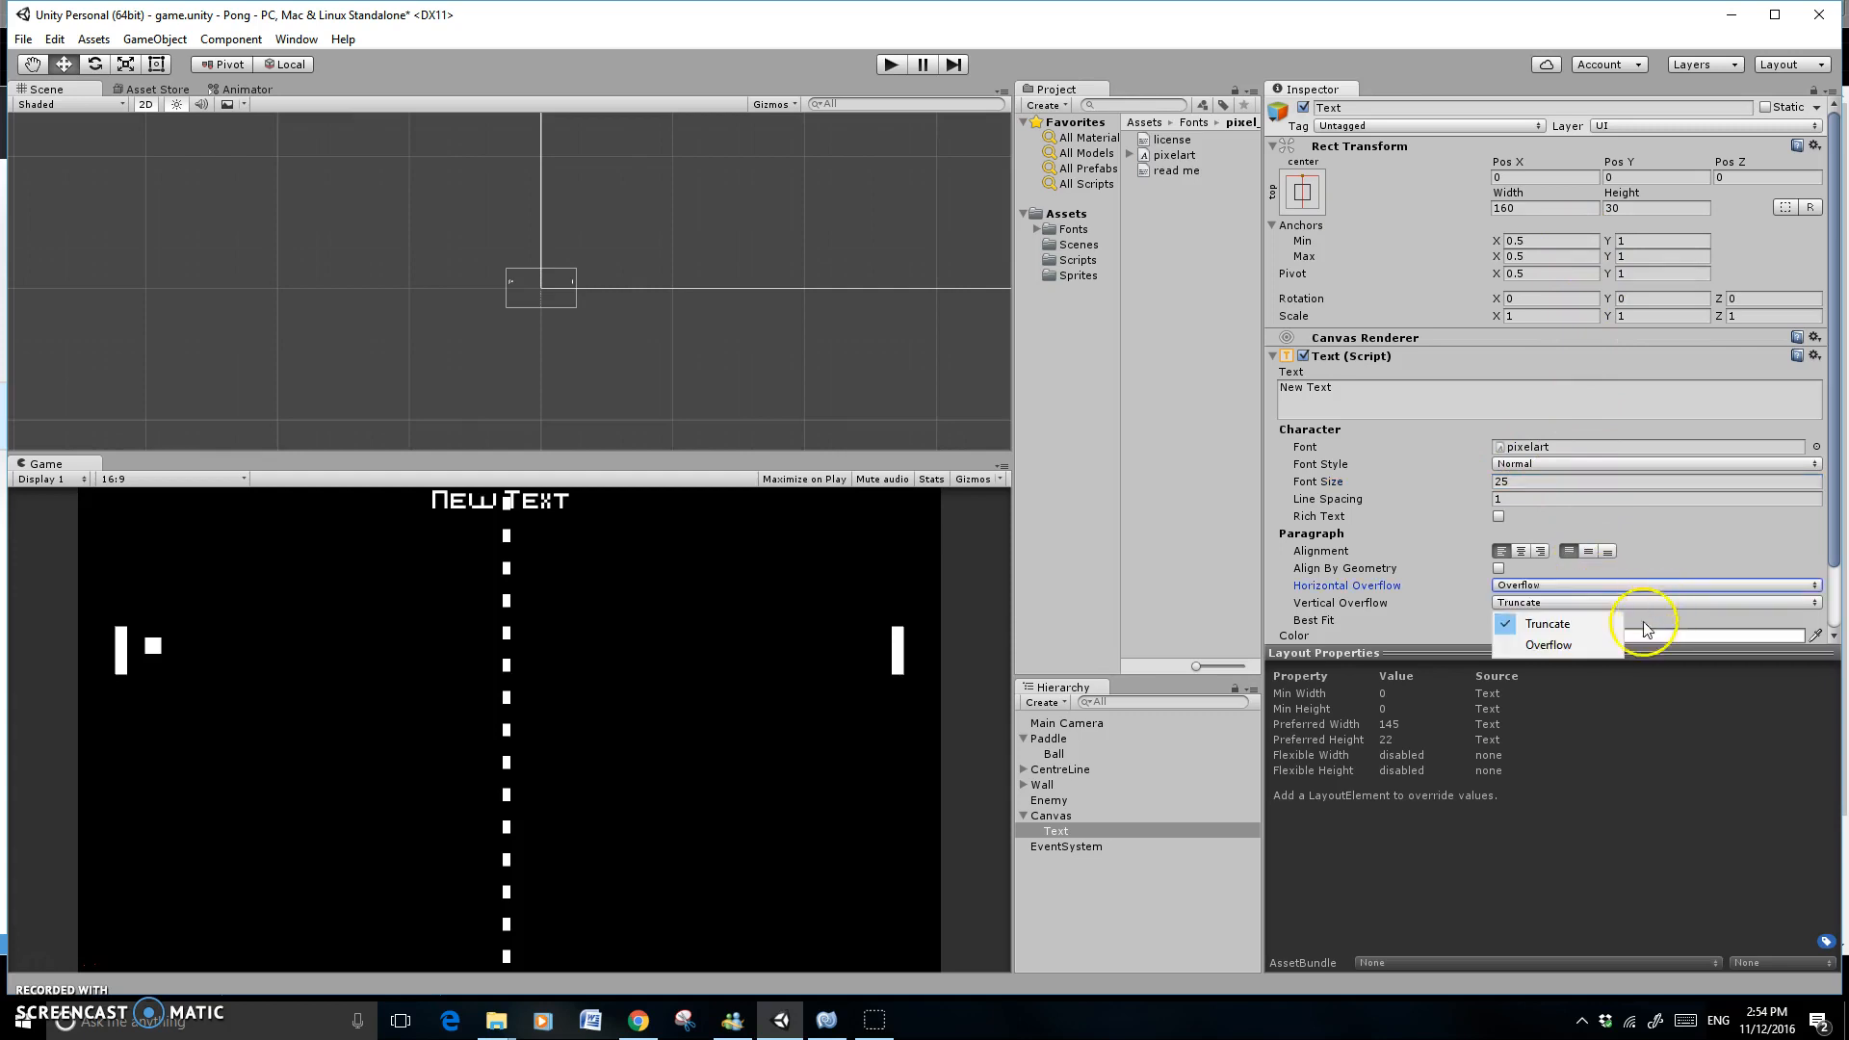
{"action": "left_click", "coordinate": [1606, 637]}
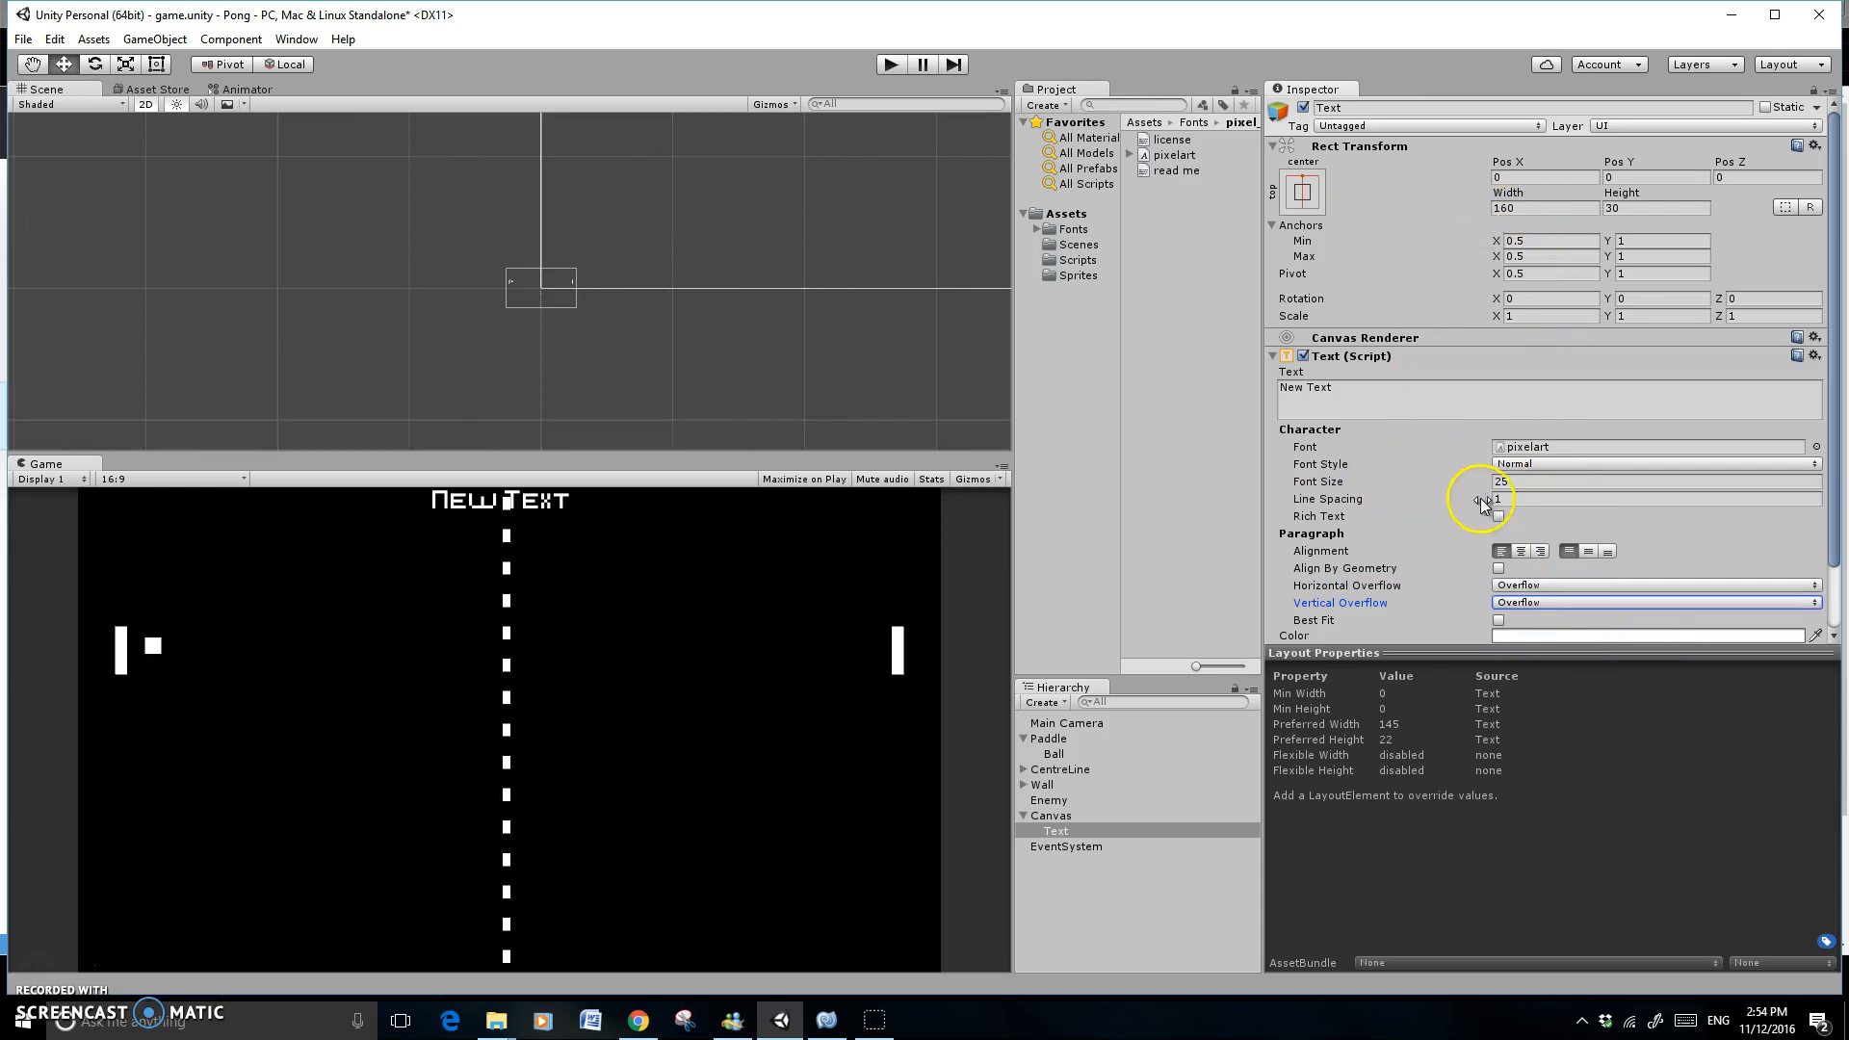
{"action": "left_click_drag", "start_coordinate": [1422, 481], "coordinate": [1447, 482]}
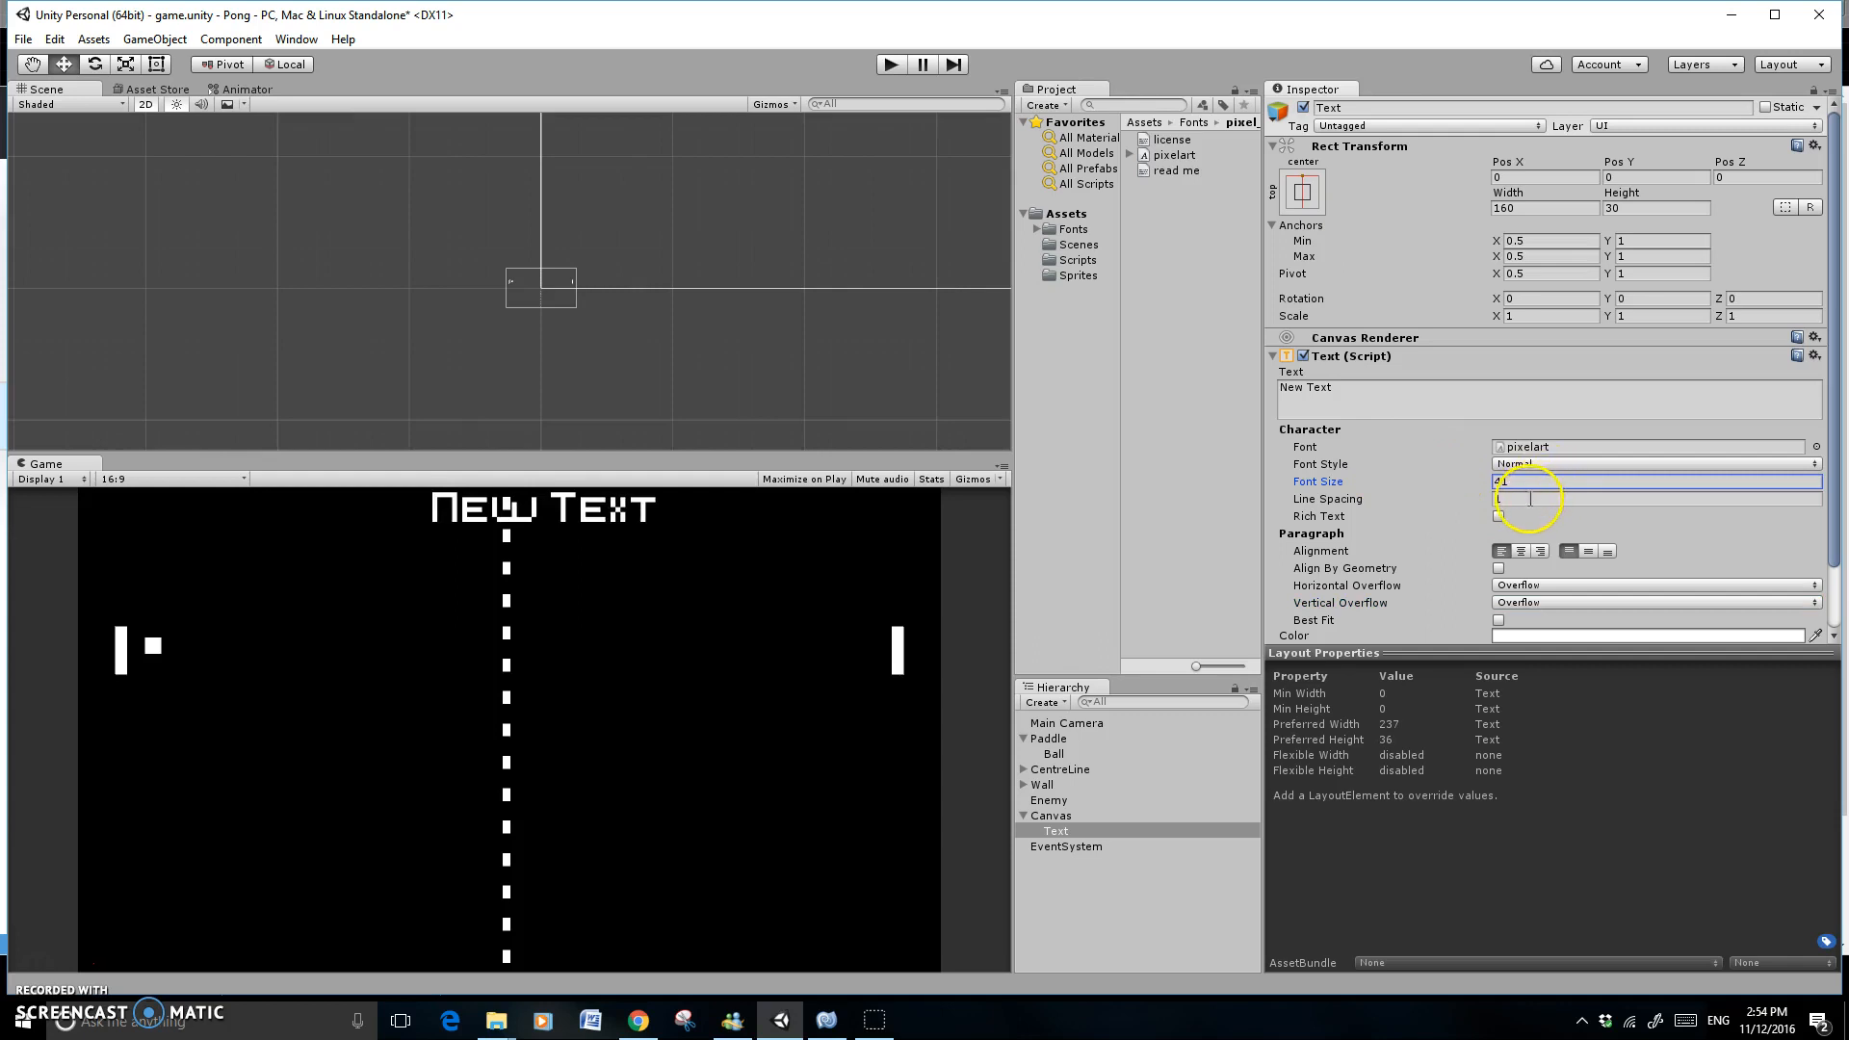
Replace the text content with 0 and set its Pos Y to -16
{"action": "double_click", "coordinate": [1315, 387]}
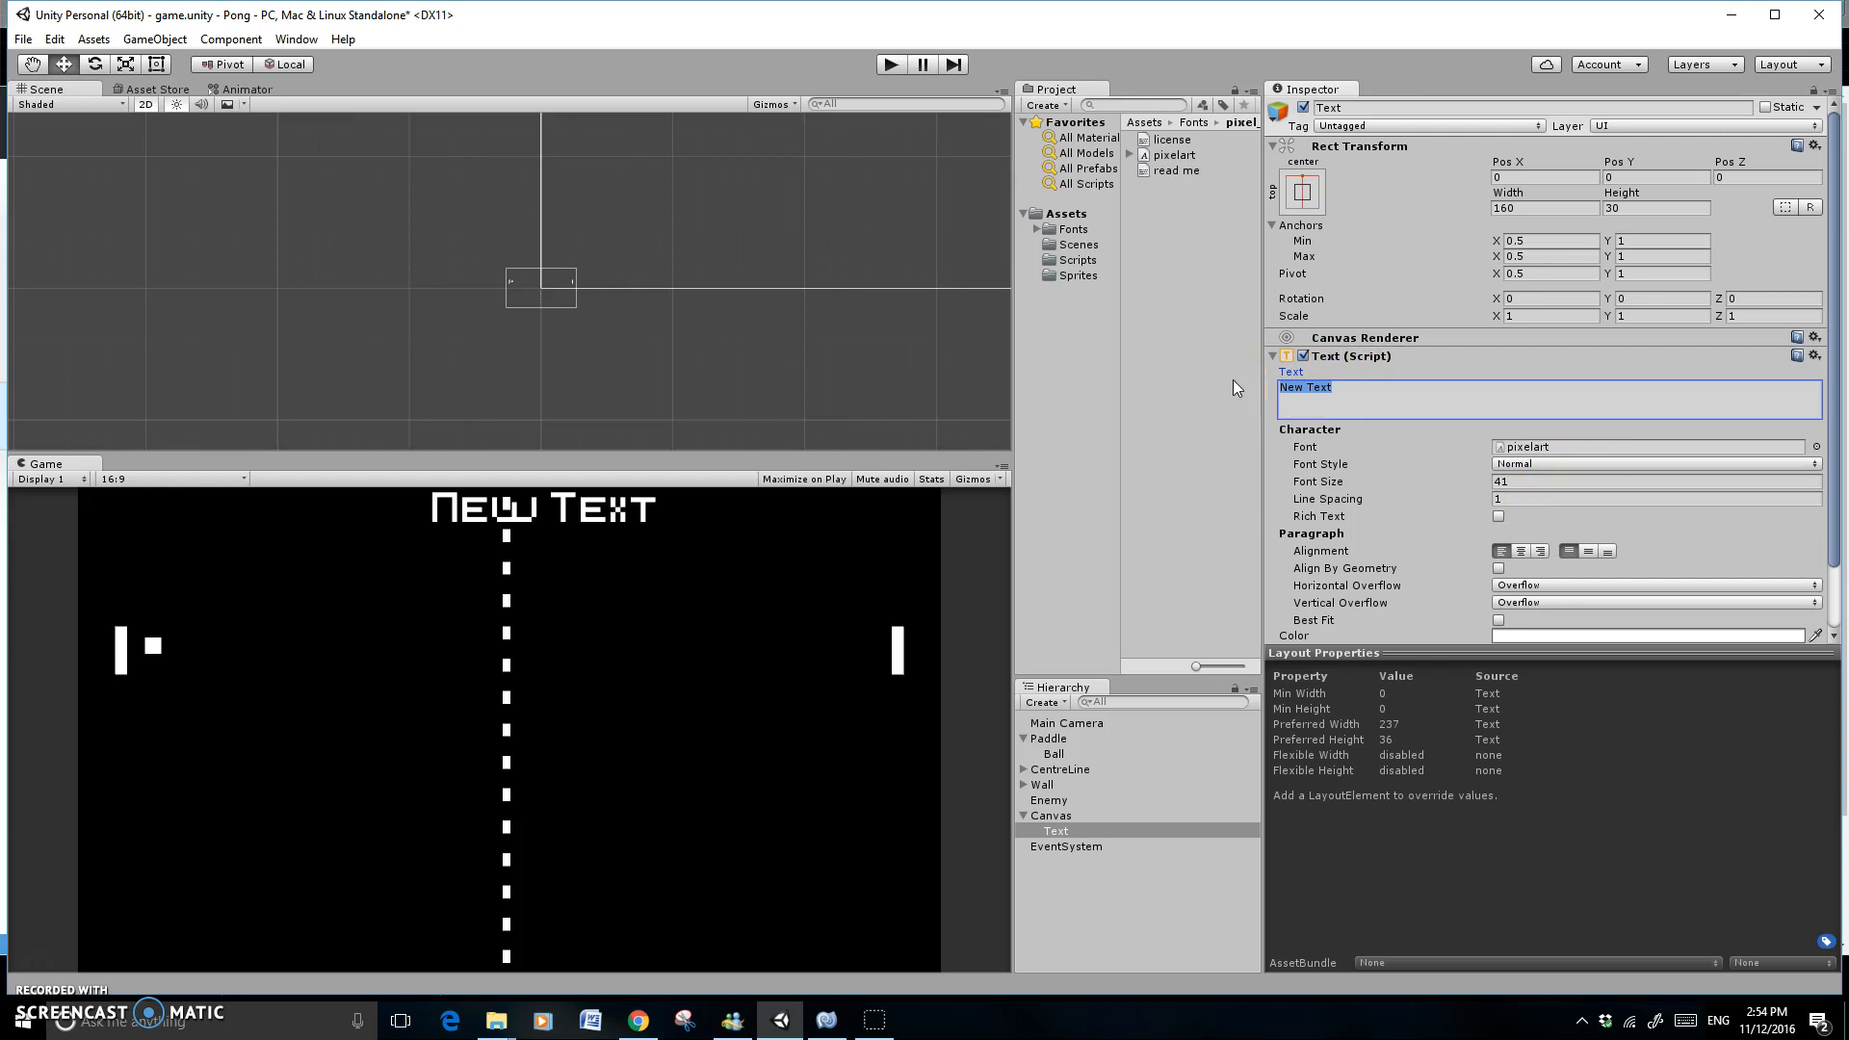
{"action": "type", "text": "0"}
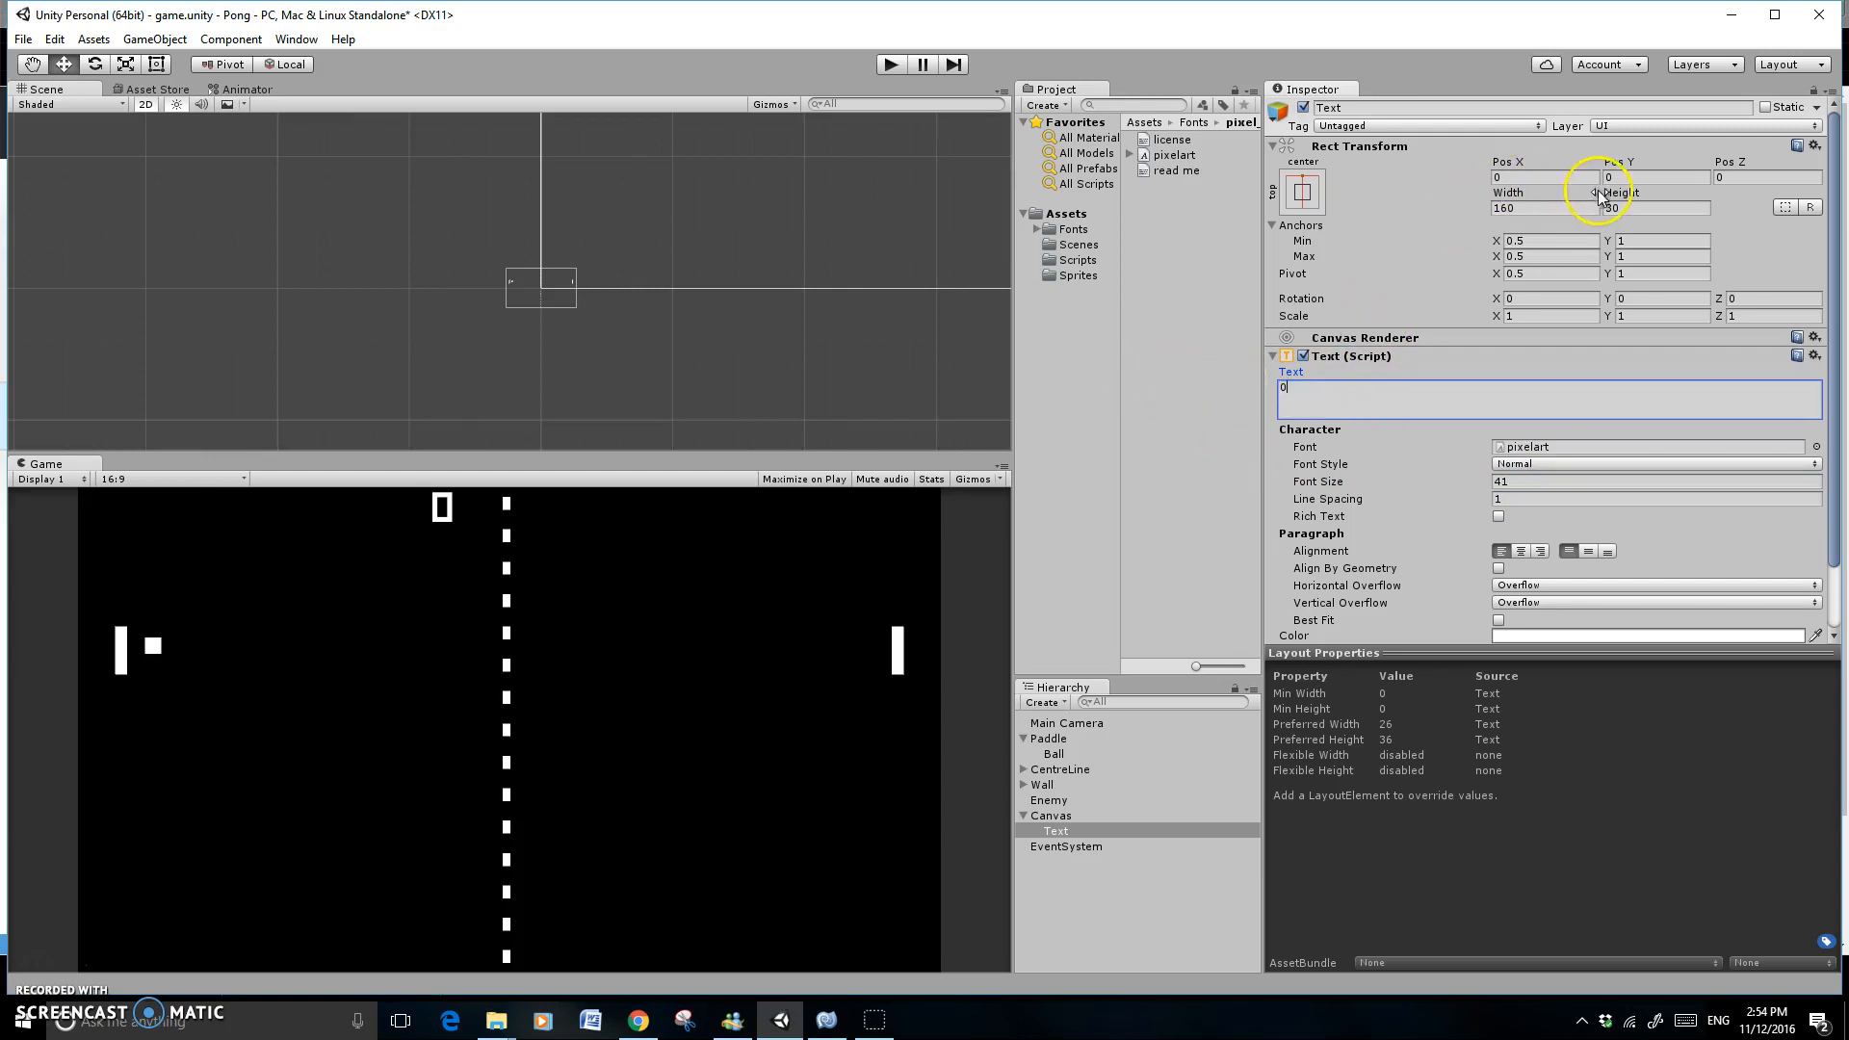
{"action": "left_click_drag", "start_coordinate": [1616, 168], "coordinate": [1107, 241]}
{"action": "left_click", "coordinate": [1654, 175]}
{"action": "type", "text": "-16"}
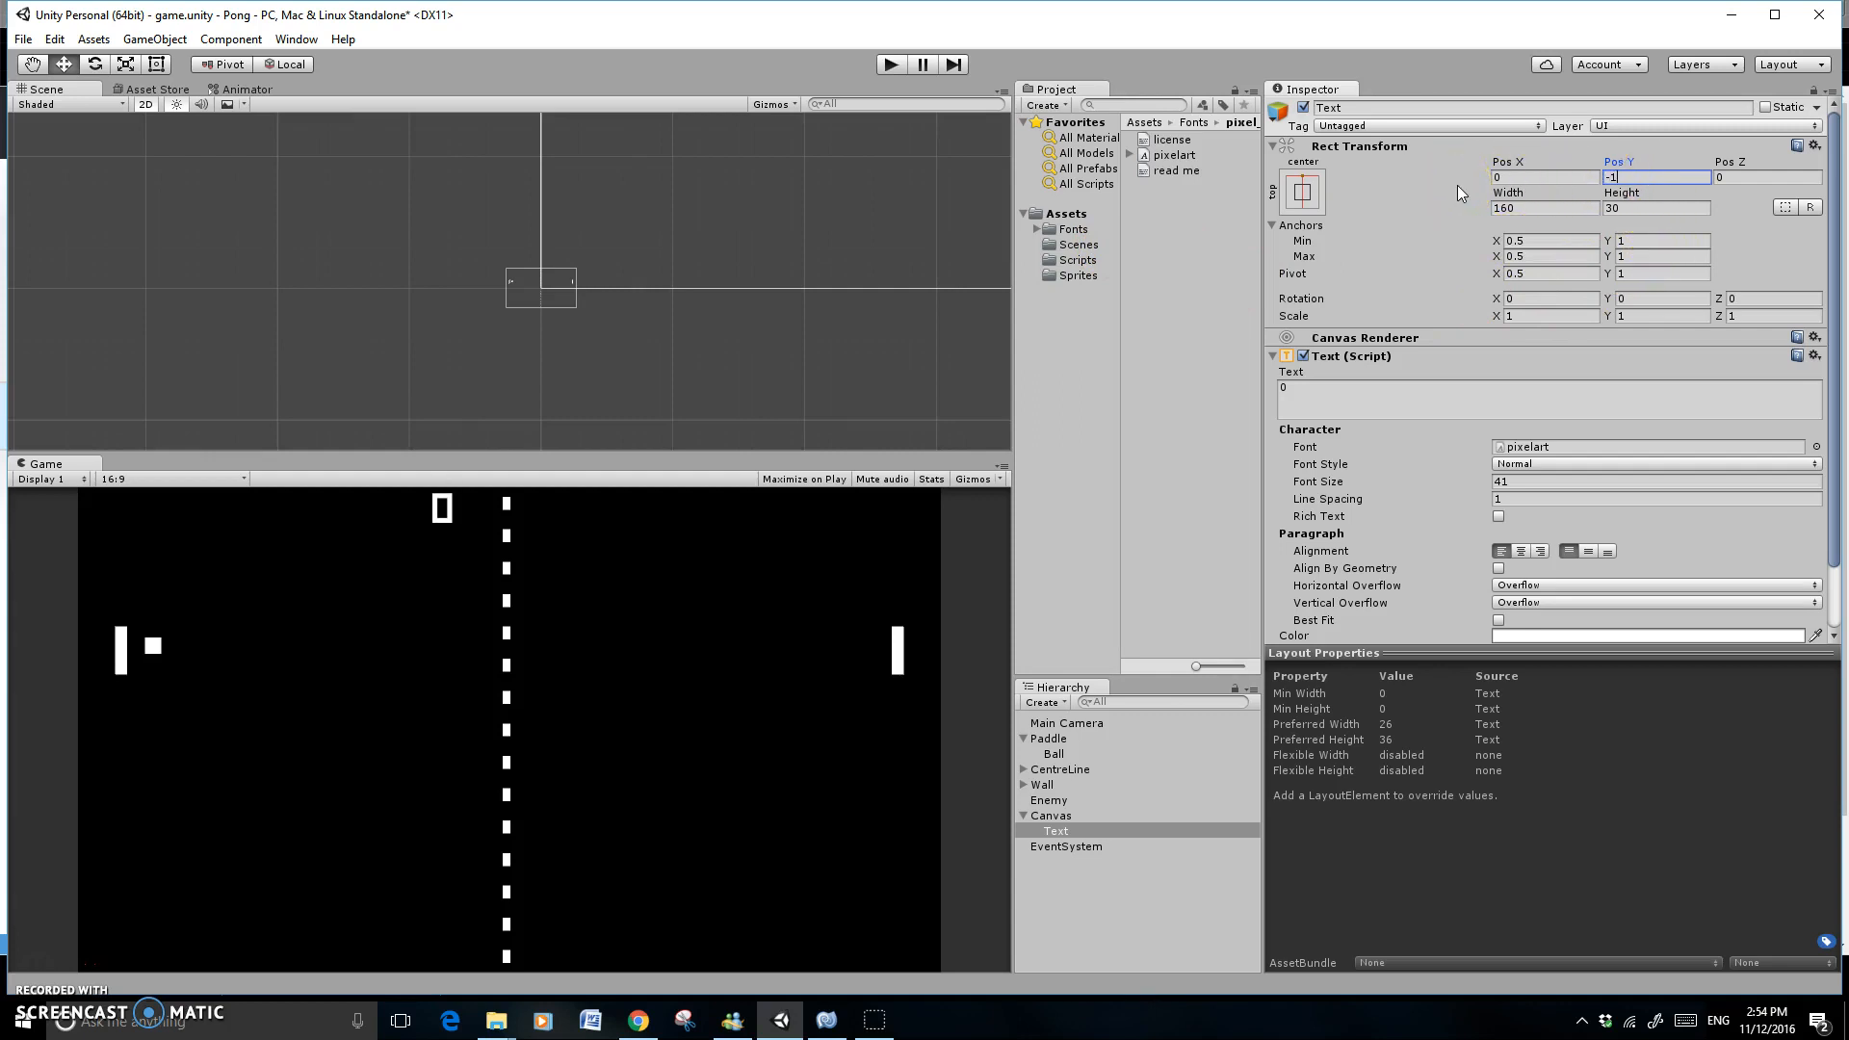
{"action": "left_click", "coordinate": [1306, 189]}
Rename the Text object under Canvas to Player
{"action": "left_click", "coordinate": [1059, 832]}
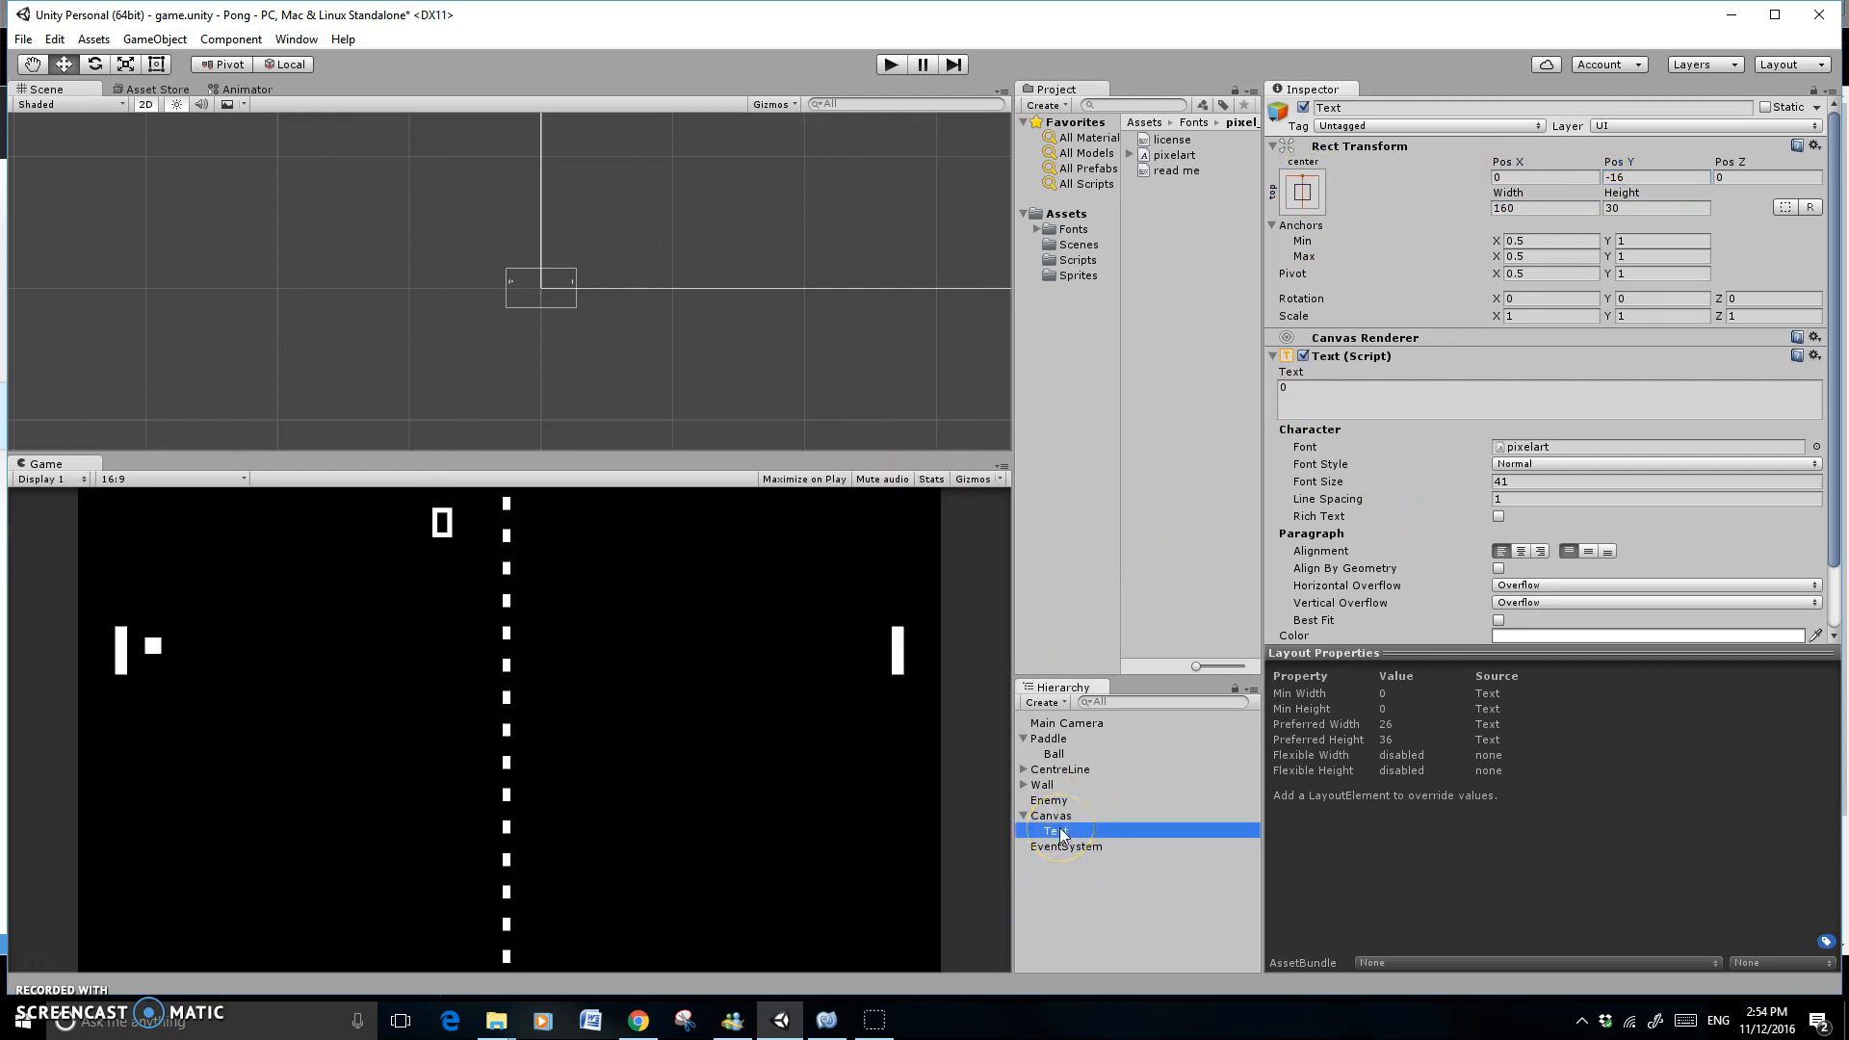
{"action": "left_click", "coordinate": [1059, 834]}
{"action": "type", "text": "Player"}
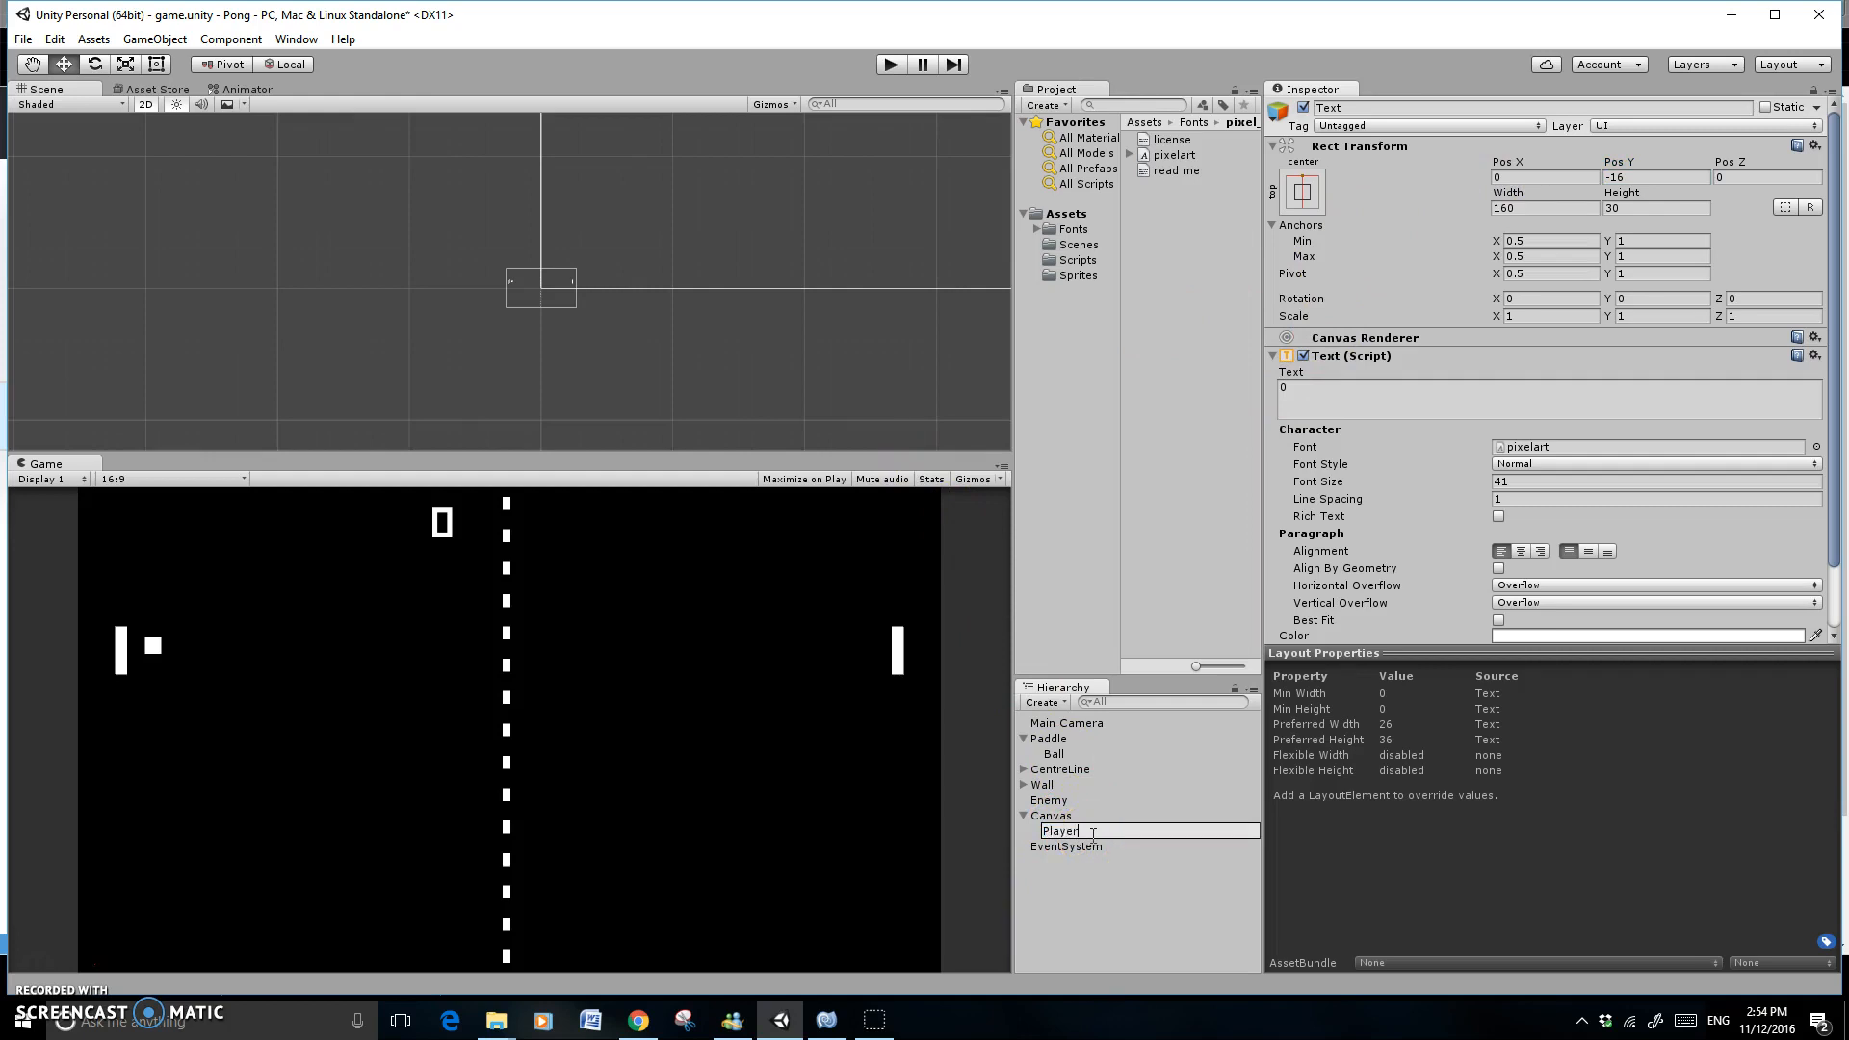
{"action": "left_click", "coordinate": [1088, 817]}
{"action": "left_click", "coordinate": [1083, 844]}
Duplicate the Player text object and rename the copy Enemy
{"action": "left_click", "coordinate": [1080, 832]}
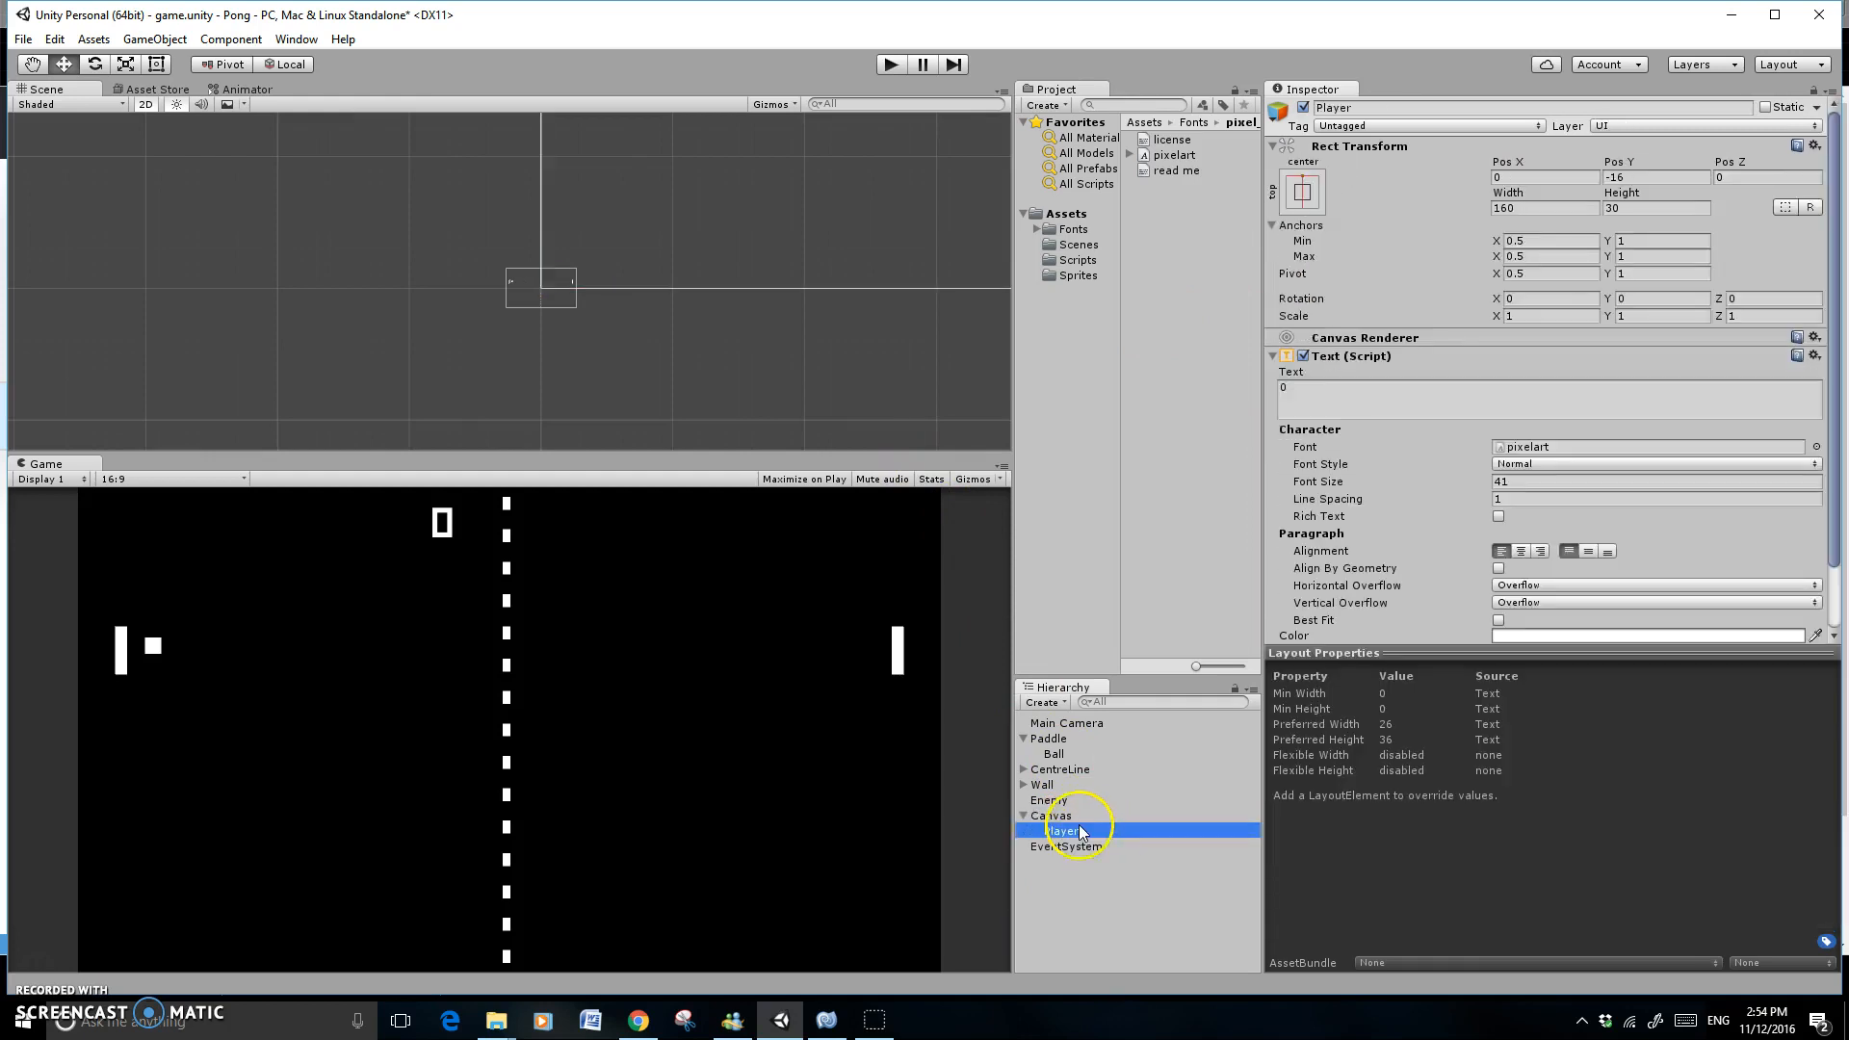
{"action": "right_click", "coordinate": [1080, 832]}
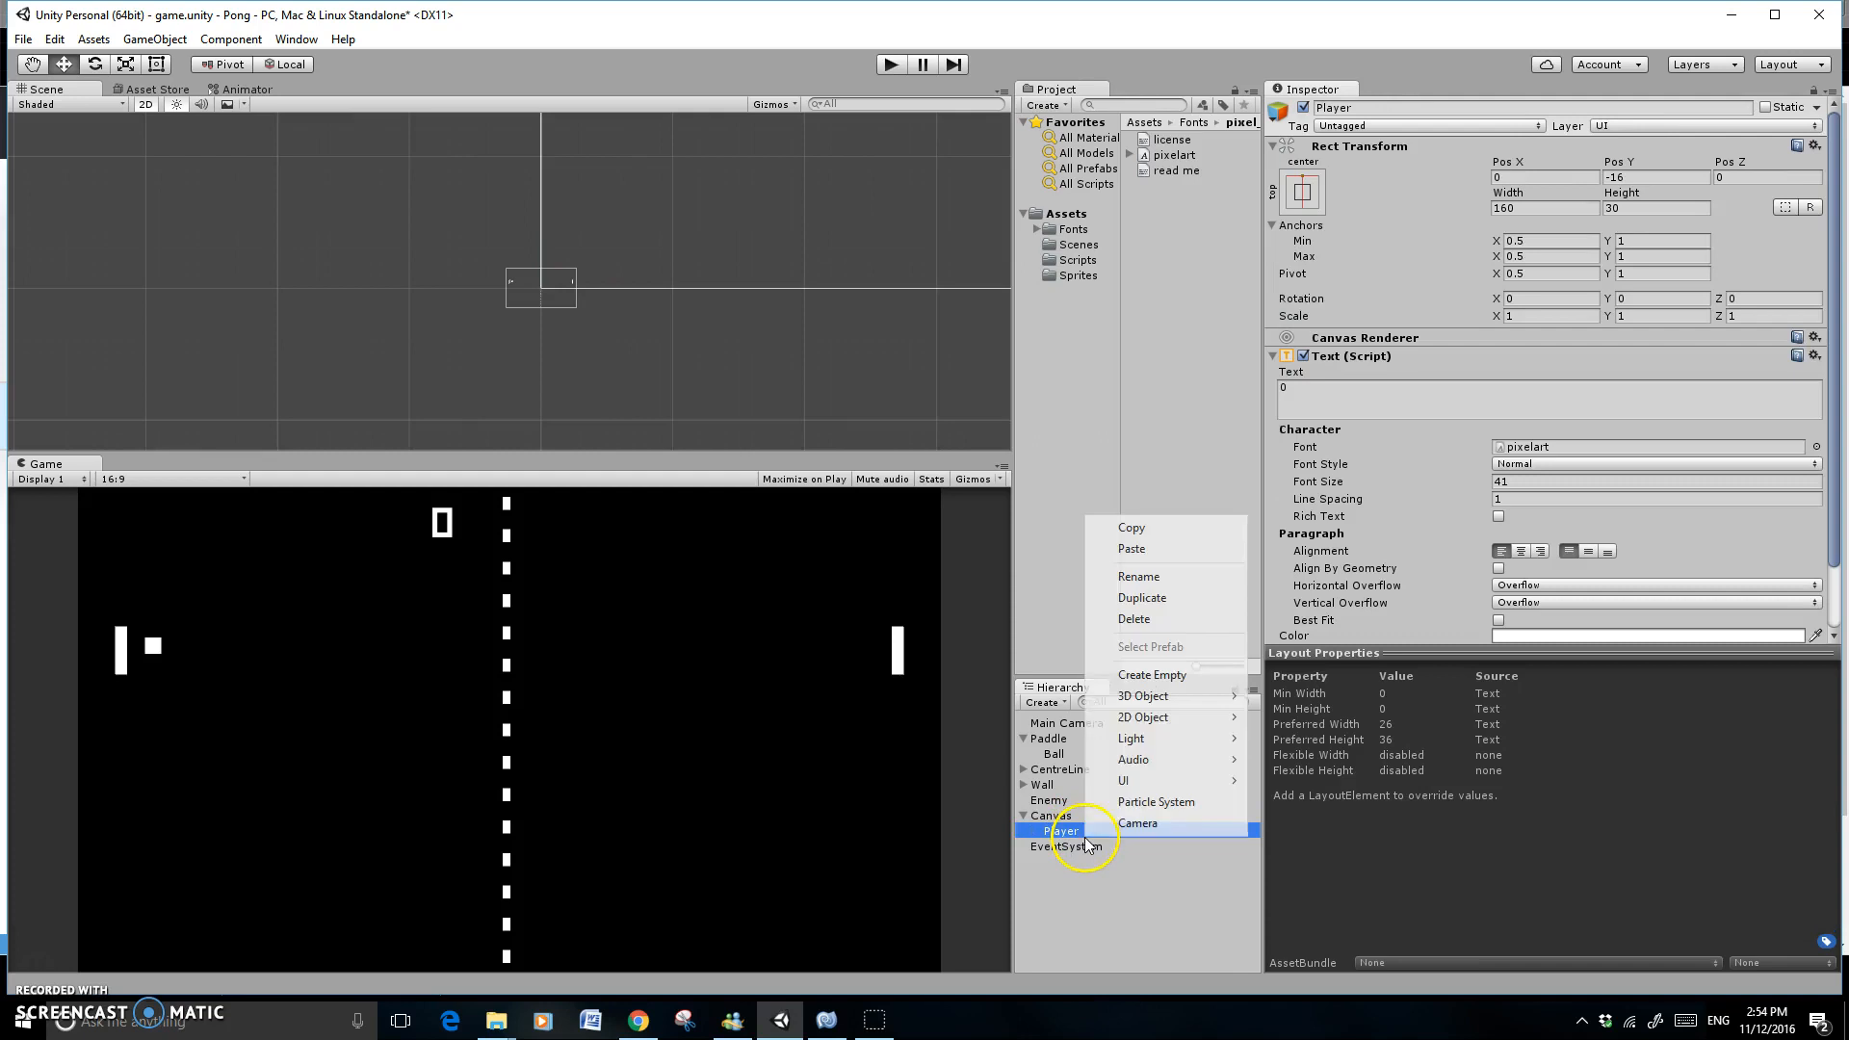
{"action": "left_click", "coordinate": [1173, 607]}
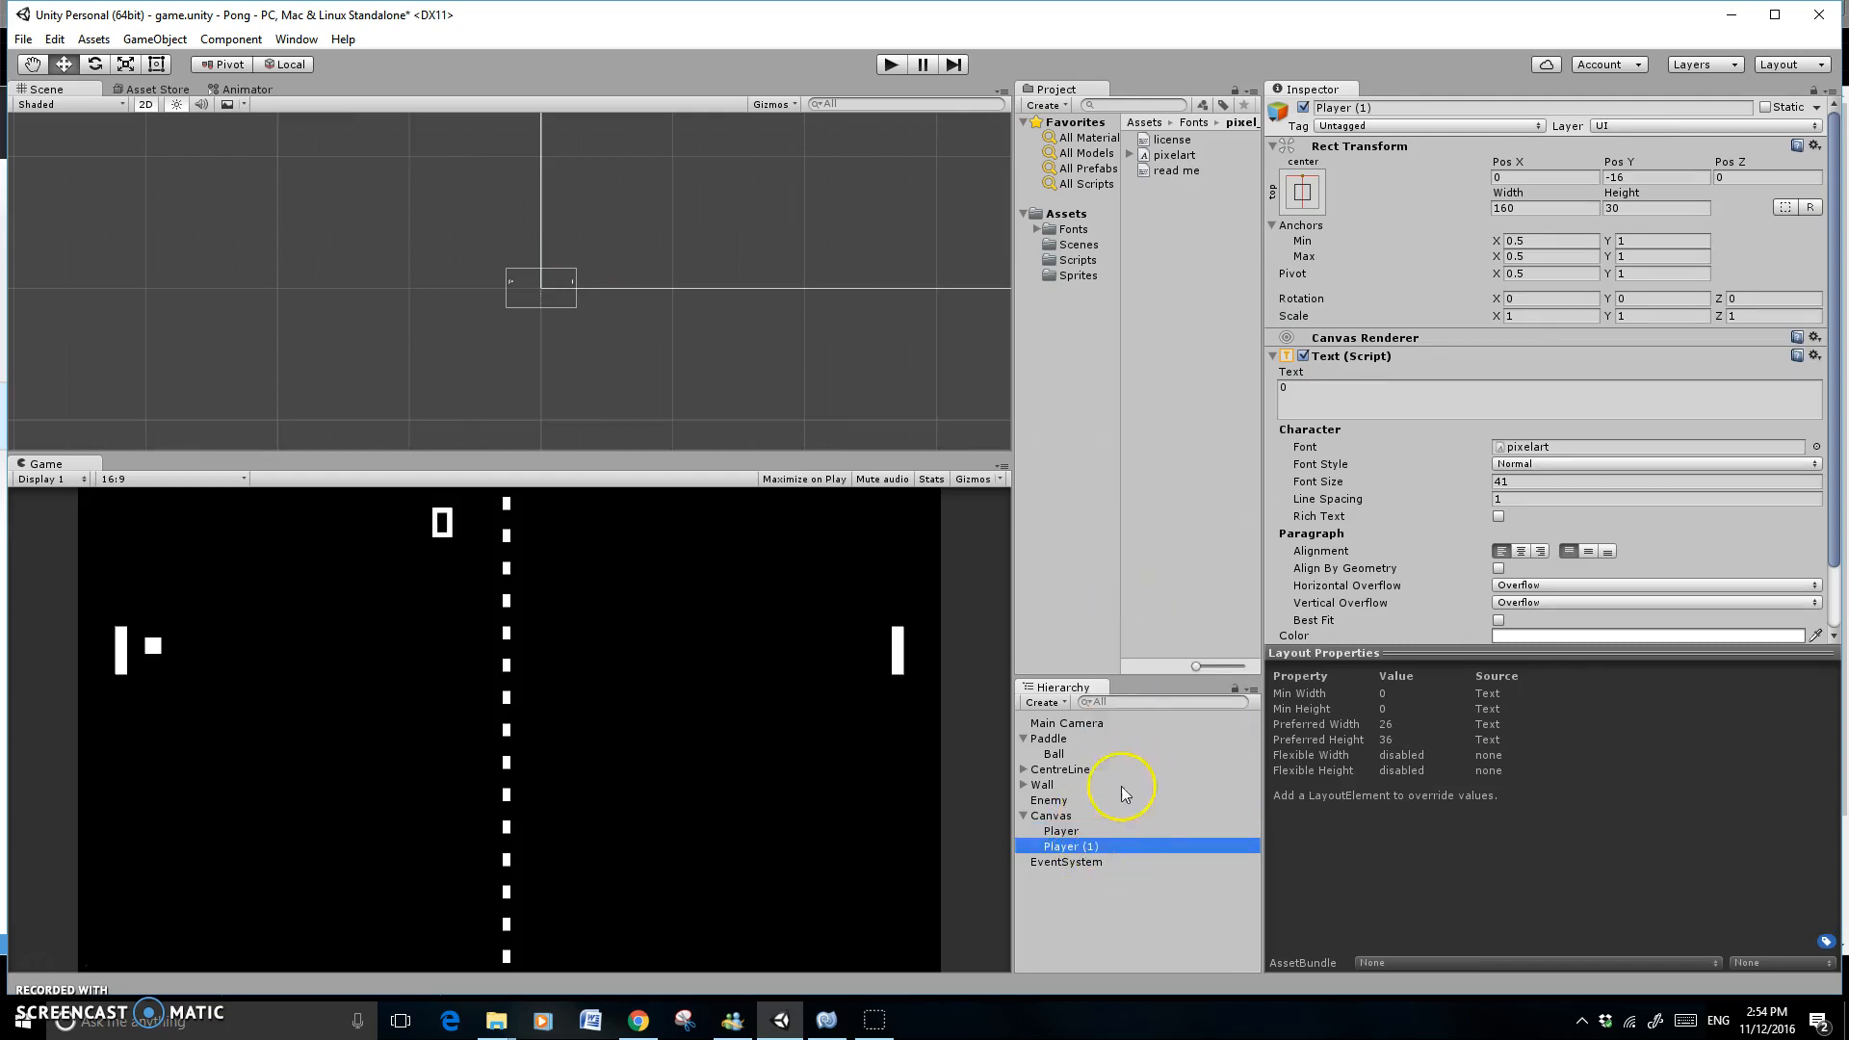
{"action": "left_click", "coordinate": [1367, 107]}
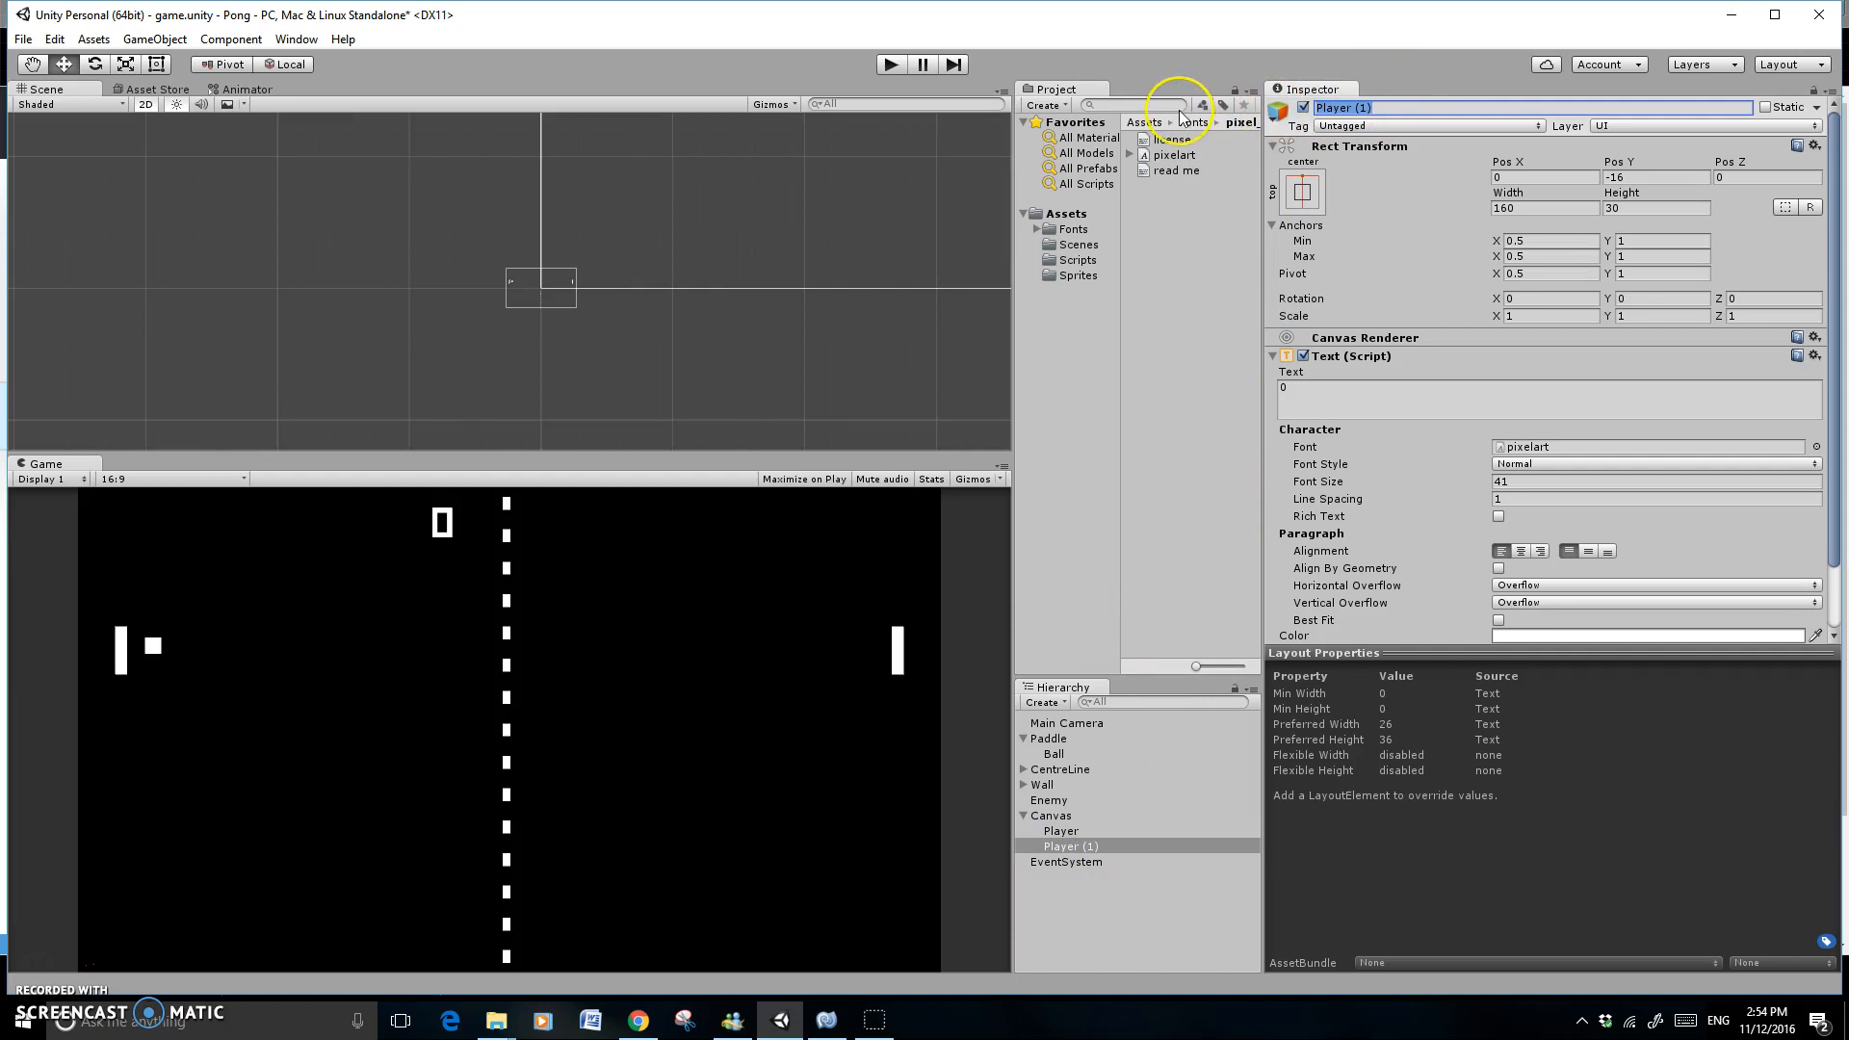
{"action": "type", "text": "Ee"}
{"action": "key", "text": "BackSpace"}
{"action": "type", "text": "nemy"}
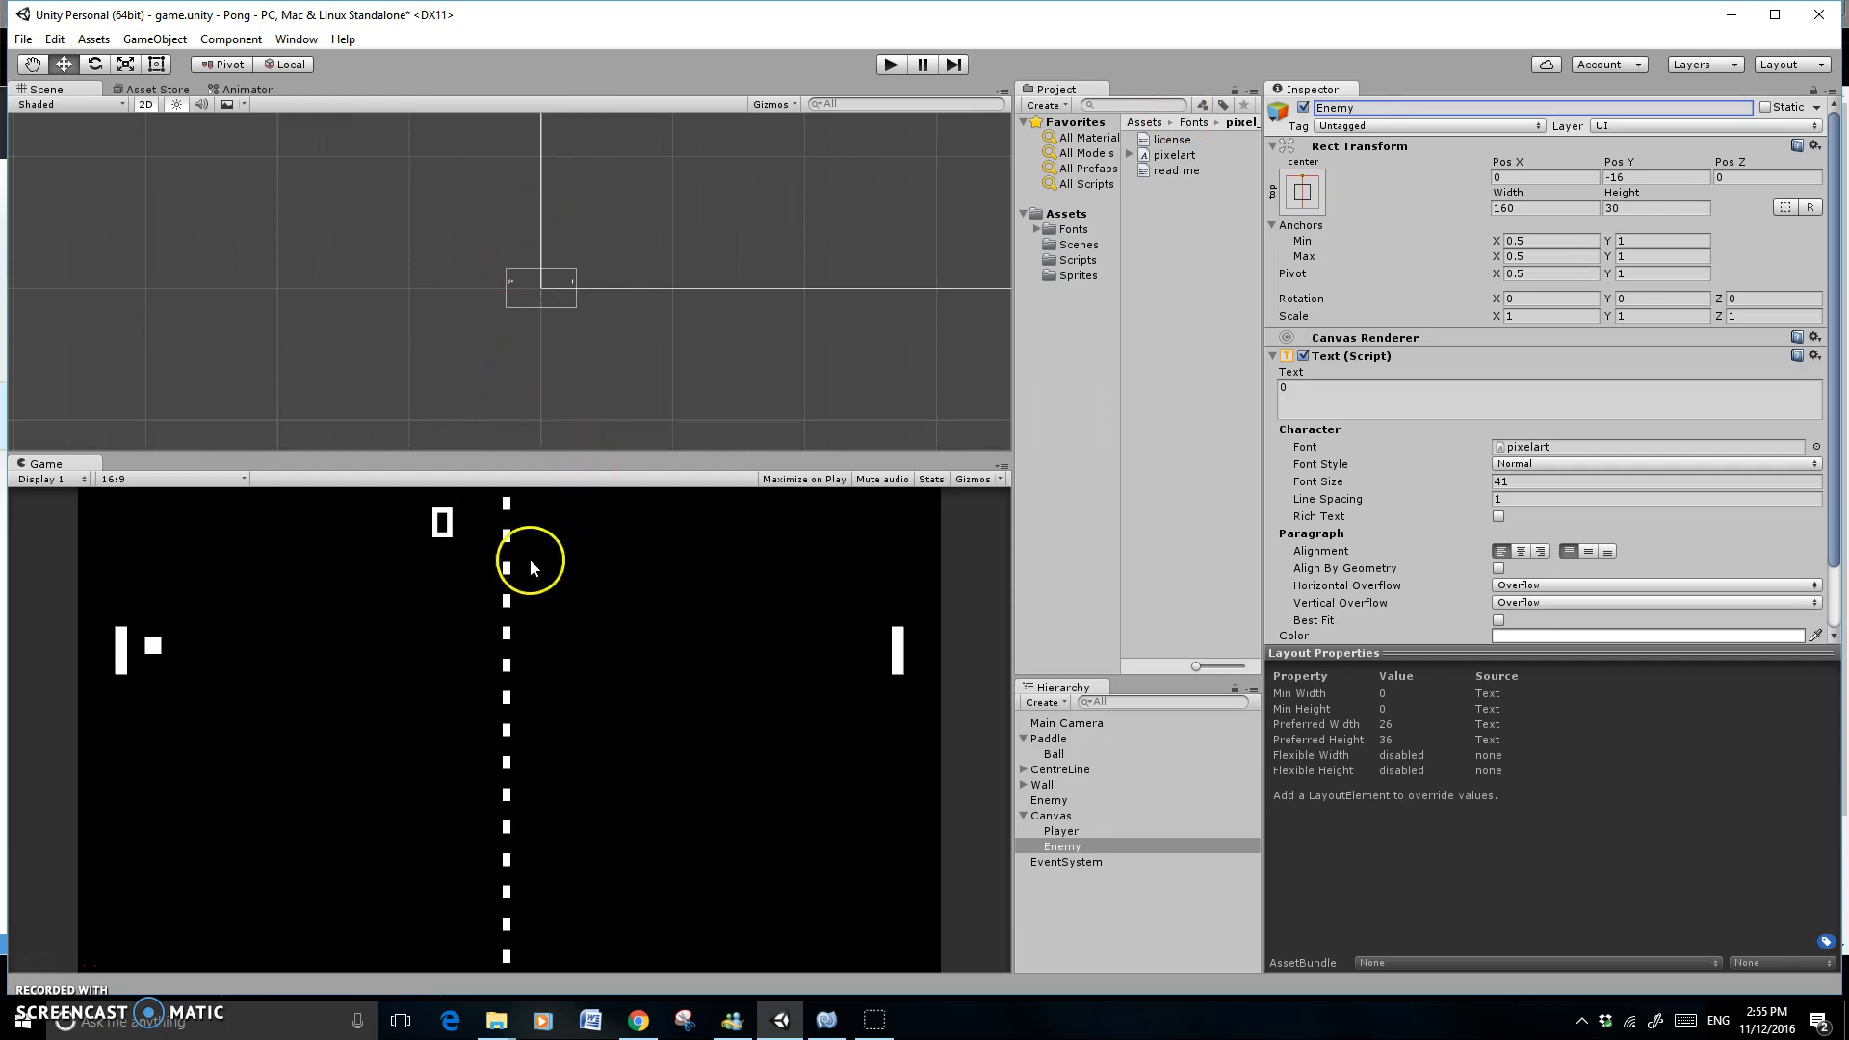
{"action": "left_click", "coordinate": [453, 525]}
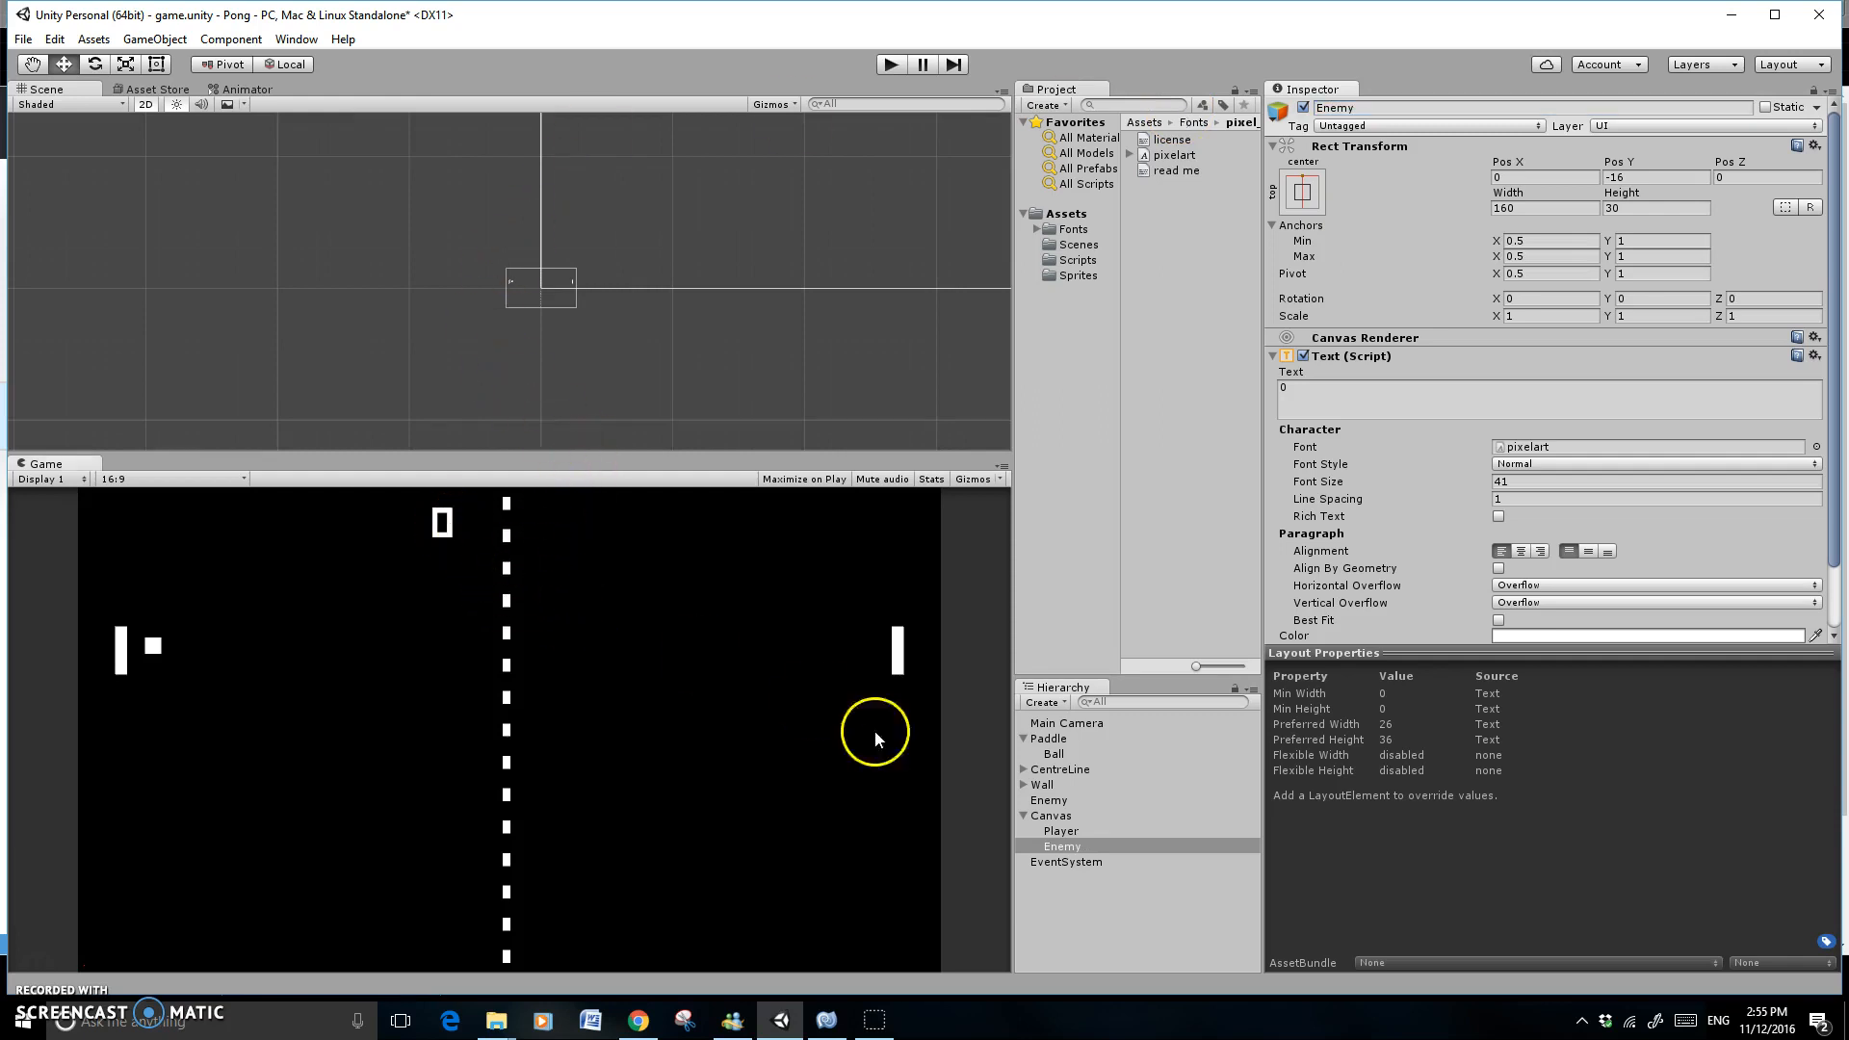
Move the Enemy score text to the other side of the centre line by setting its Pos X to 128.96
{"action": "left_click", "coordinate": [1493, 178]}
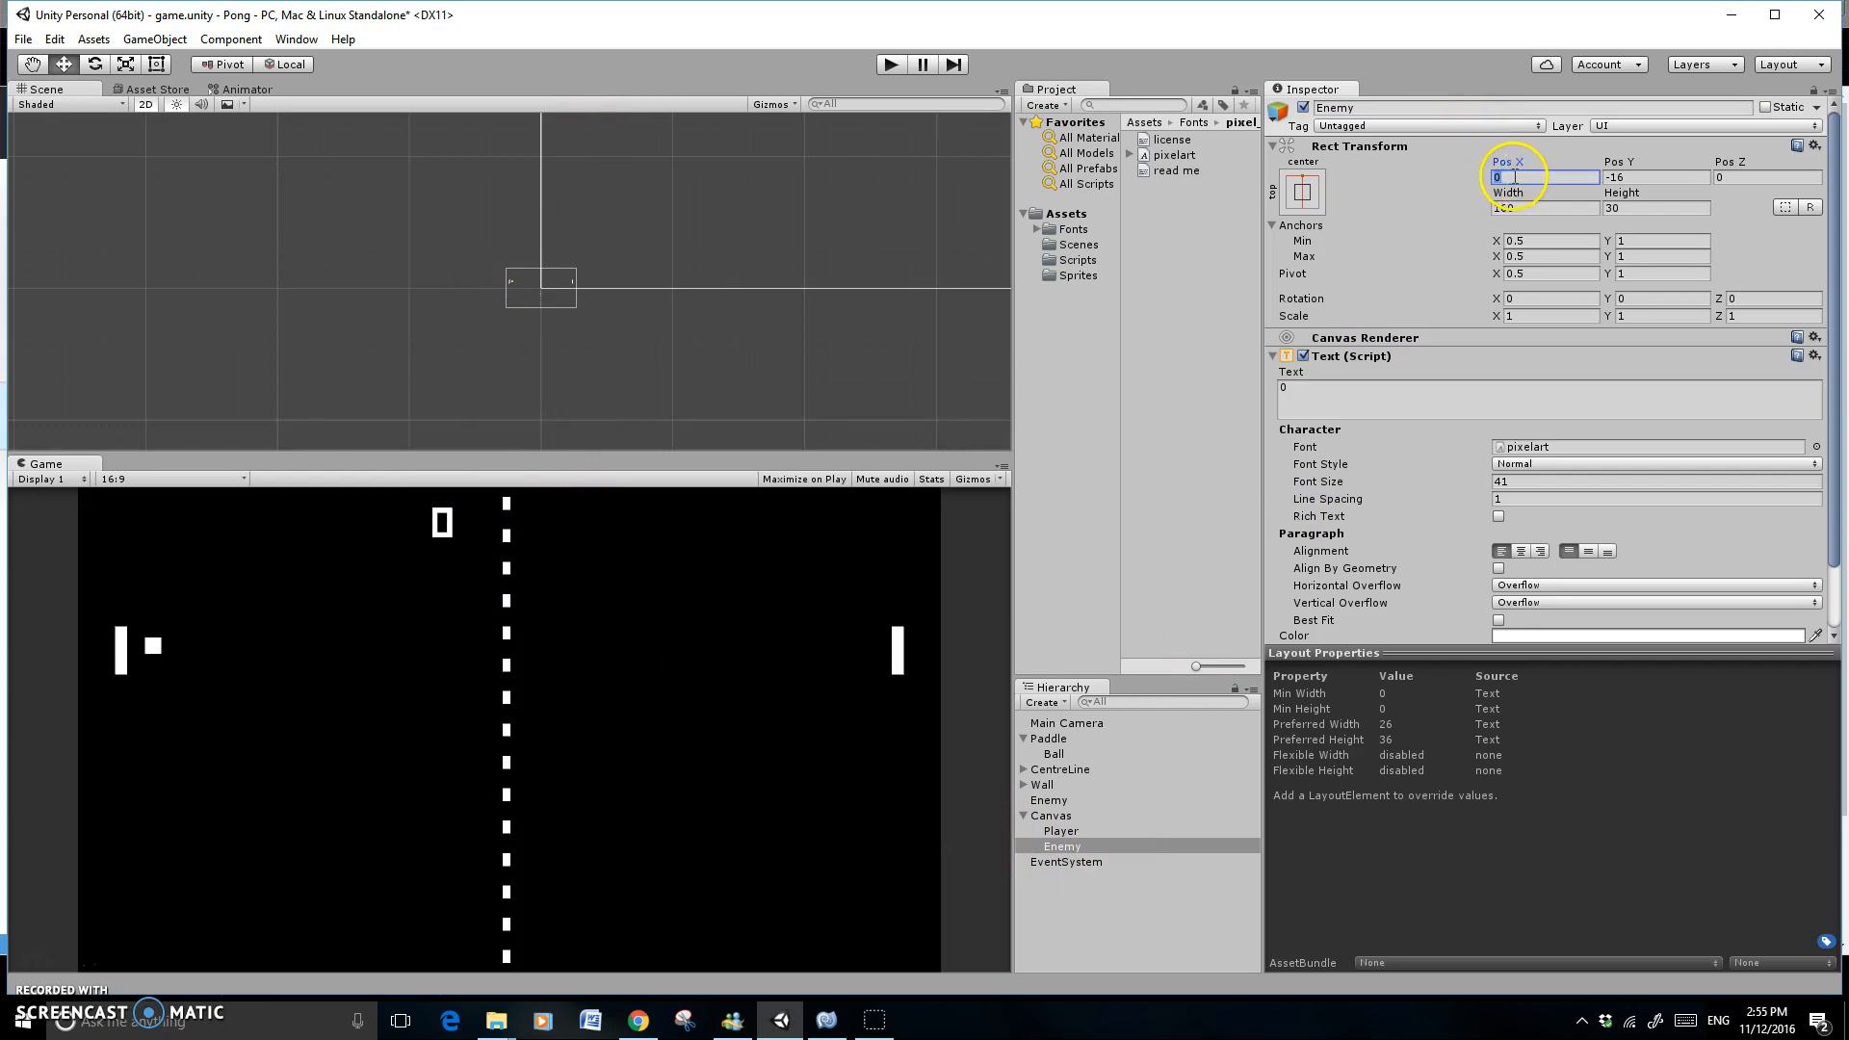
{"action": "left_click_drag", "start_coordinate": [1521, 154], "coordinate": [409, 212]}
{"action": "left_click_drag", "start_coordinate": [408, 212], "coordinate": [417, 213]}
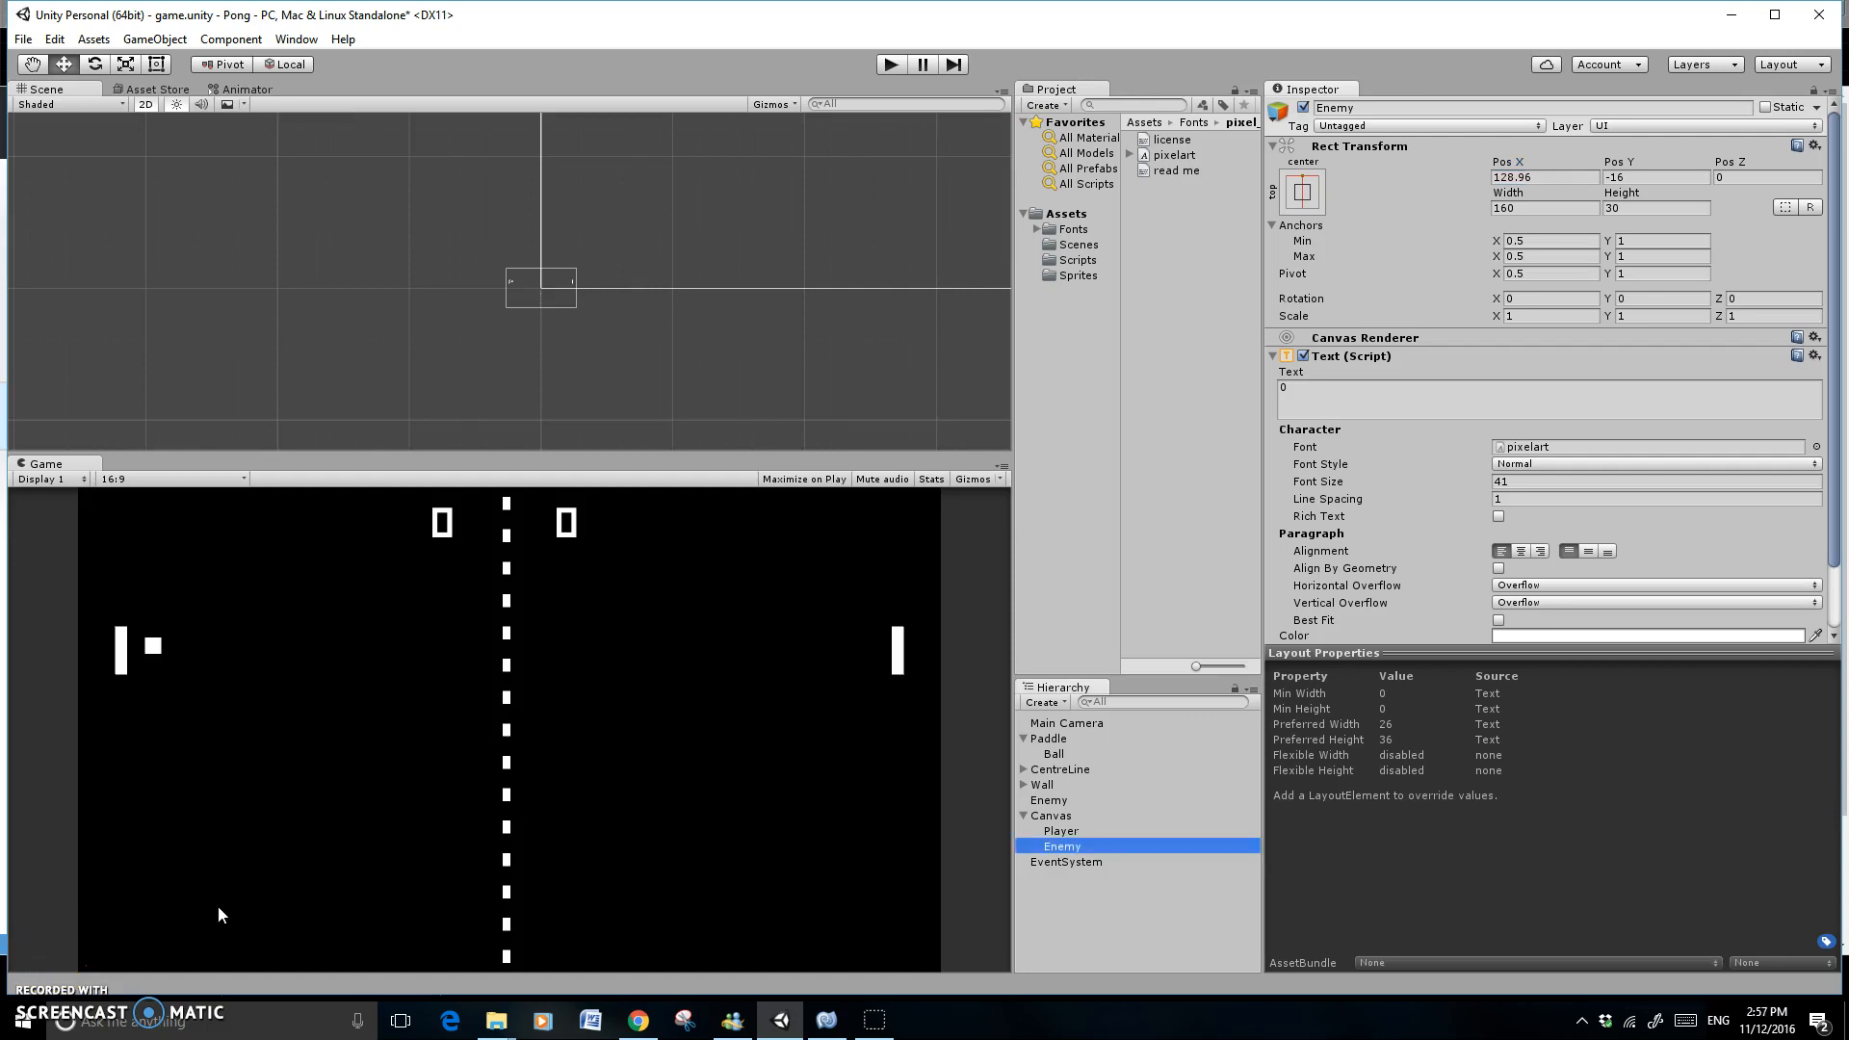
{"action": "left_click", "coordinate": [1022, 815]}
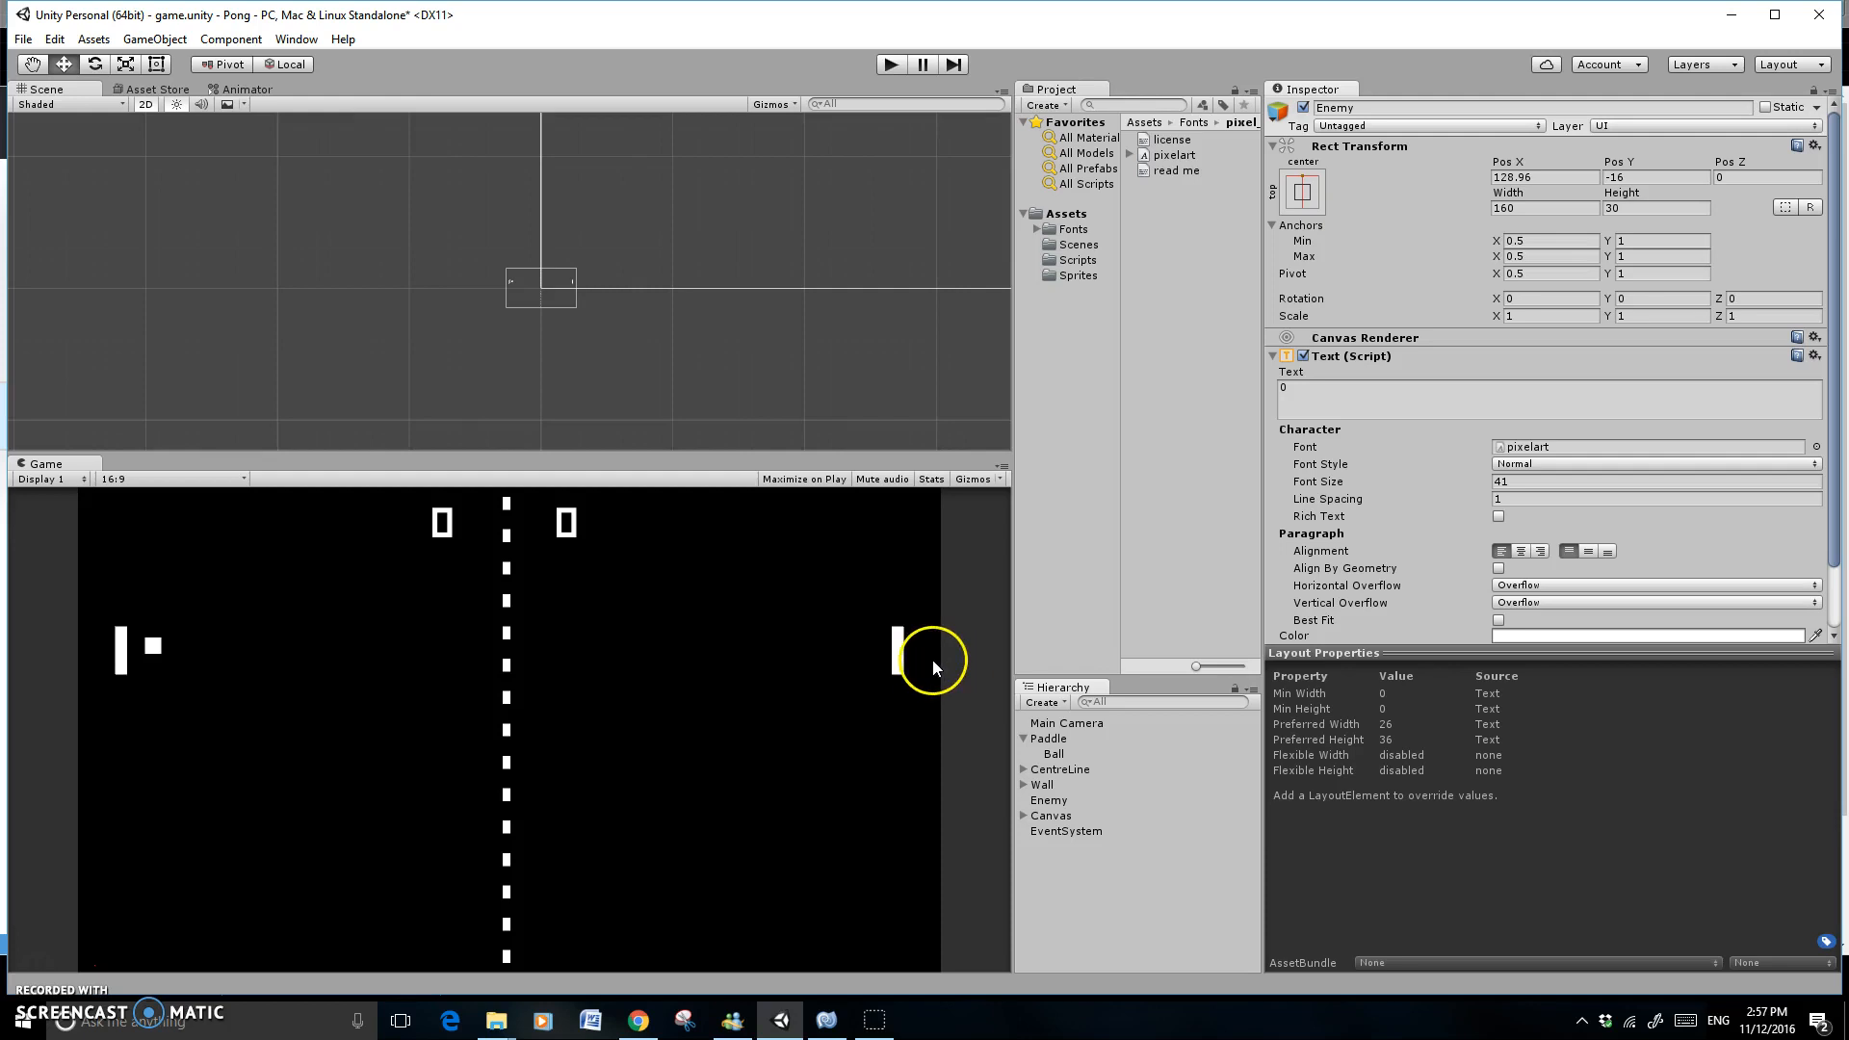
Move tempplaywall out of the Wall group to the root level of the scene hierarchy
{"action": "left_click", "coordinate": [1023, 786]}
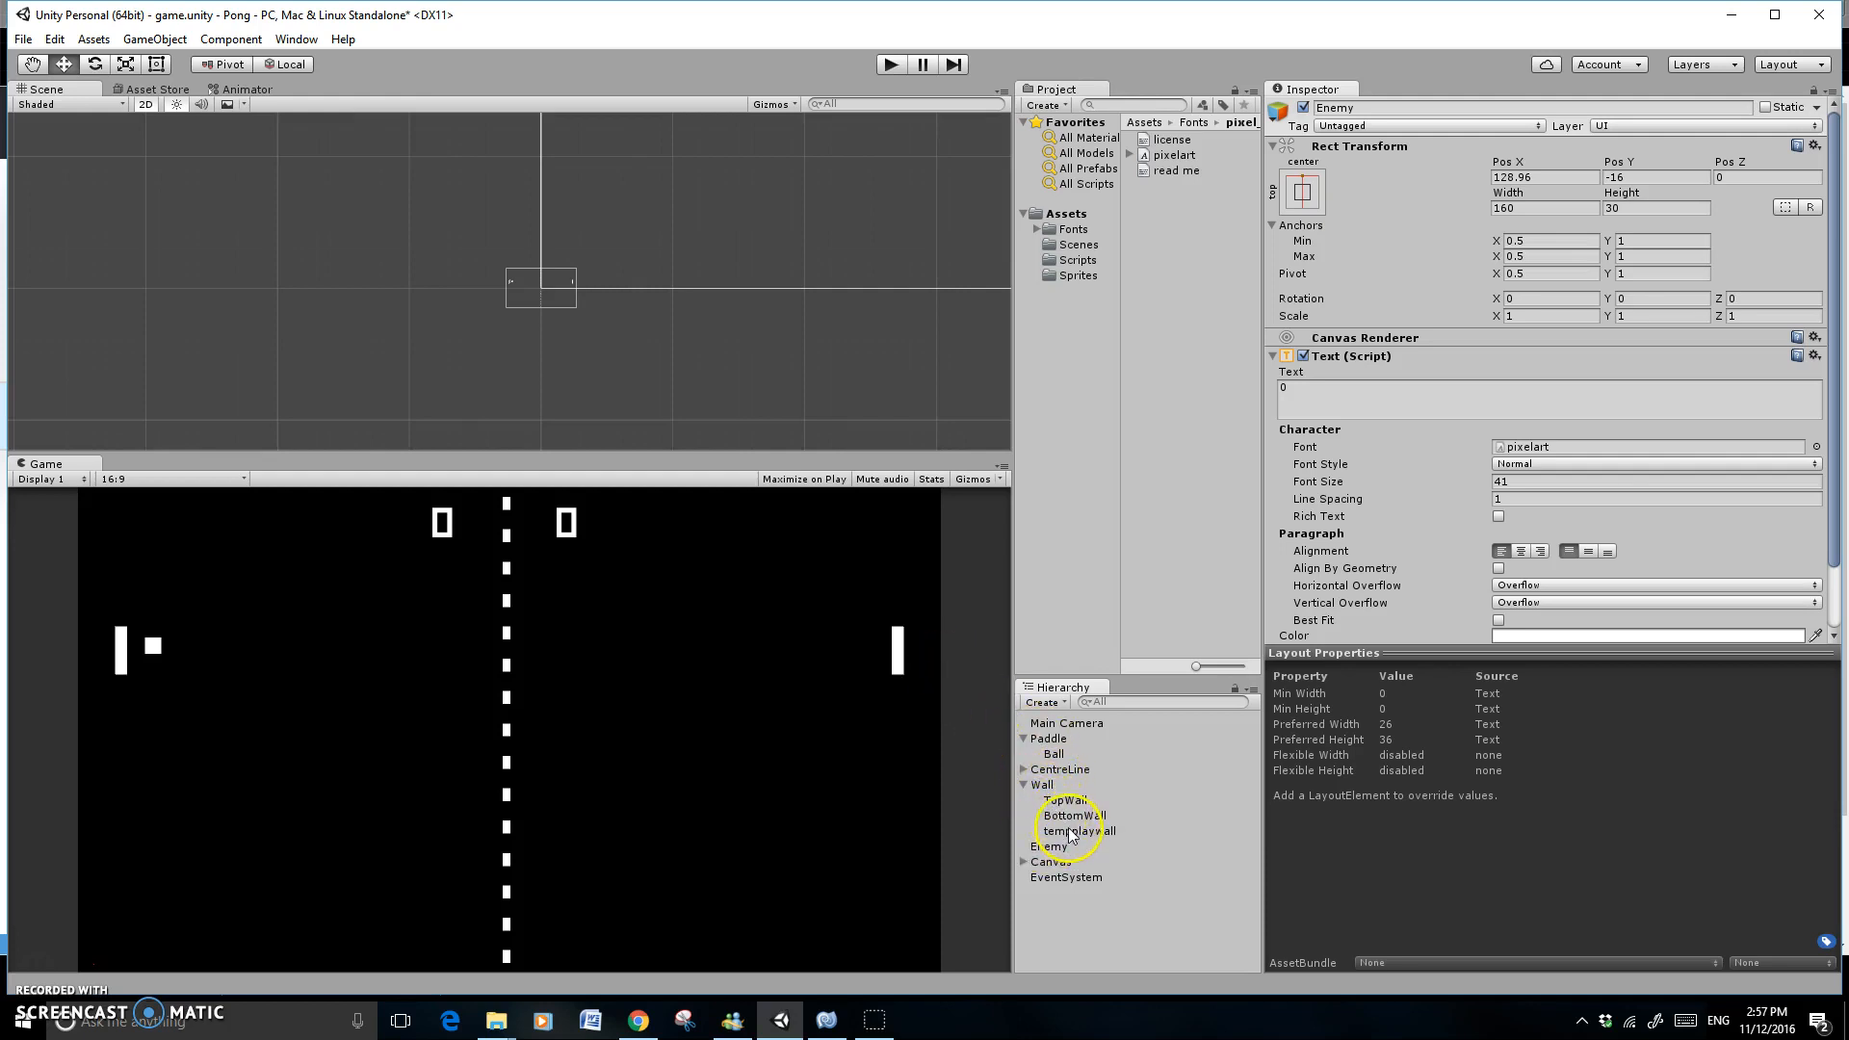
{"action": "left_click", "coordinate": [1069, 831]}
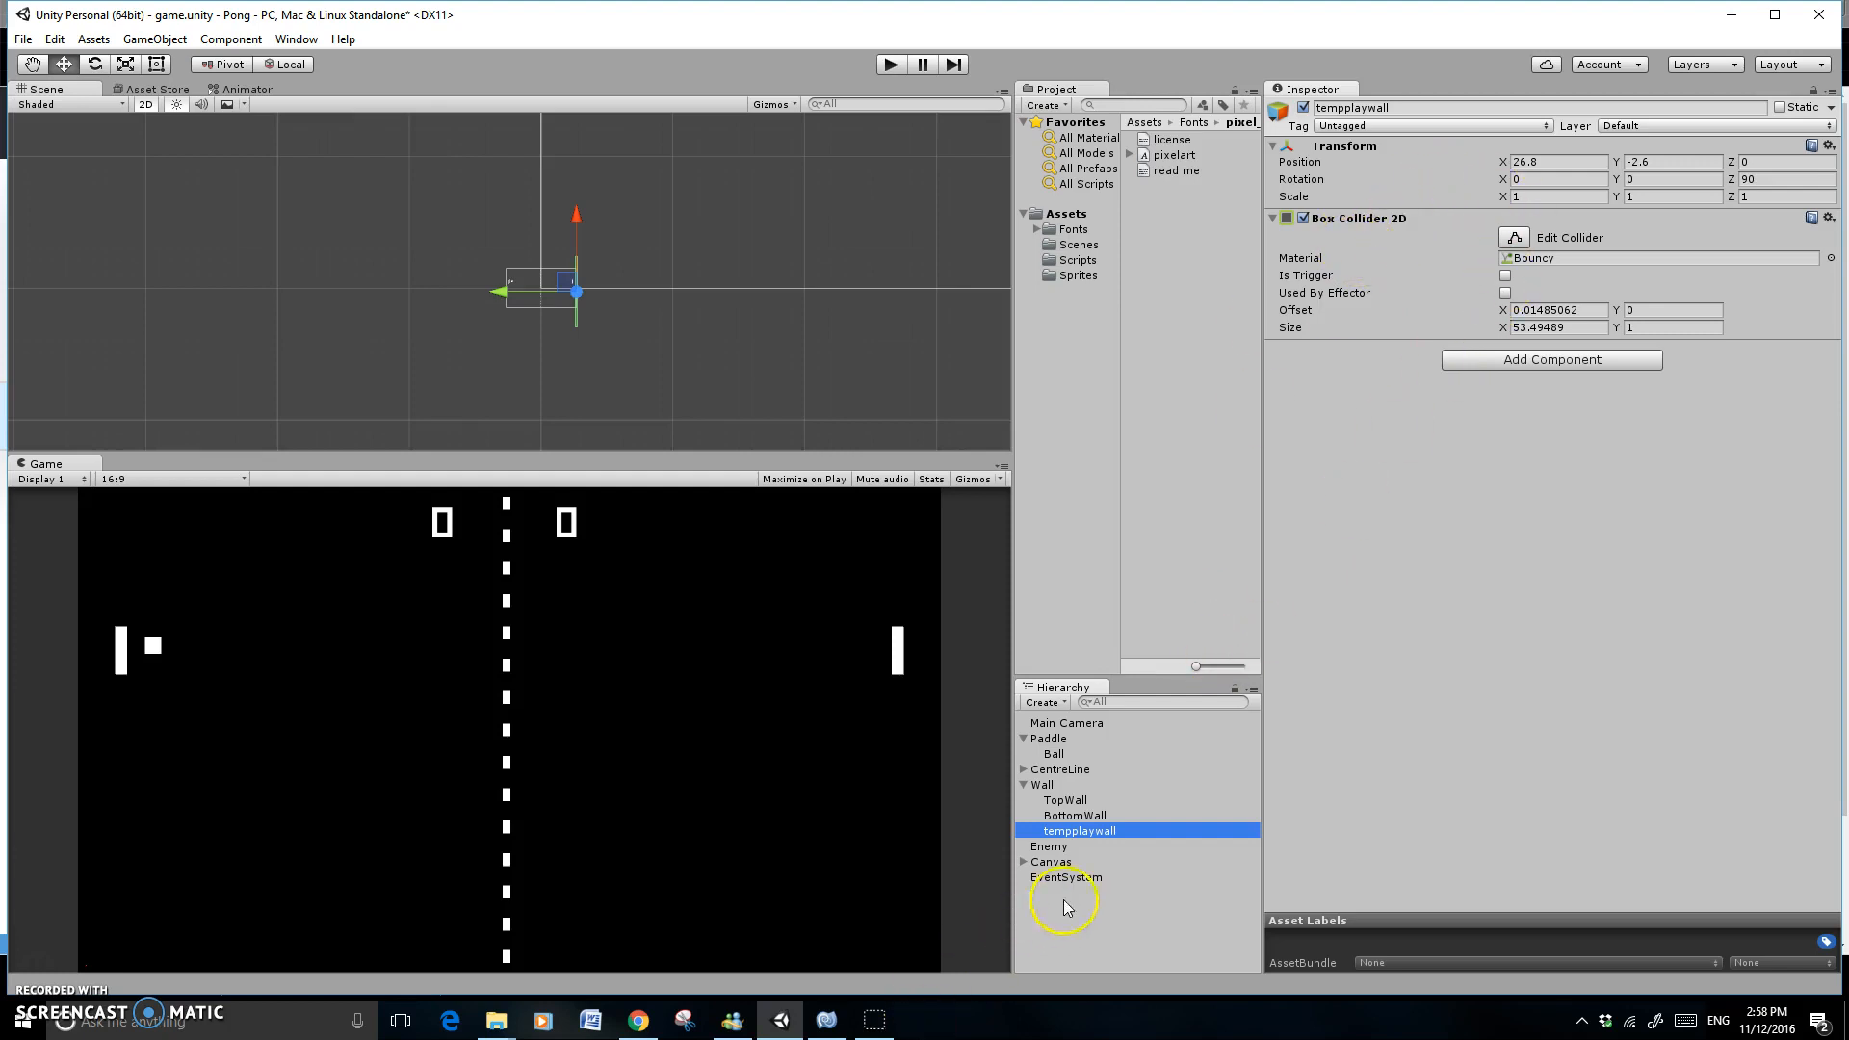
{"action": "left_click_drag", "start_coordinate": [1097, 833], "coordinate": [1094, 886]}
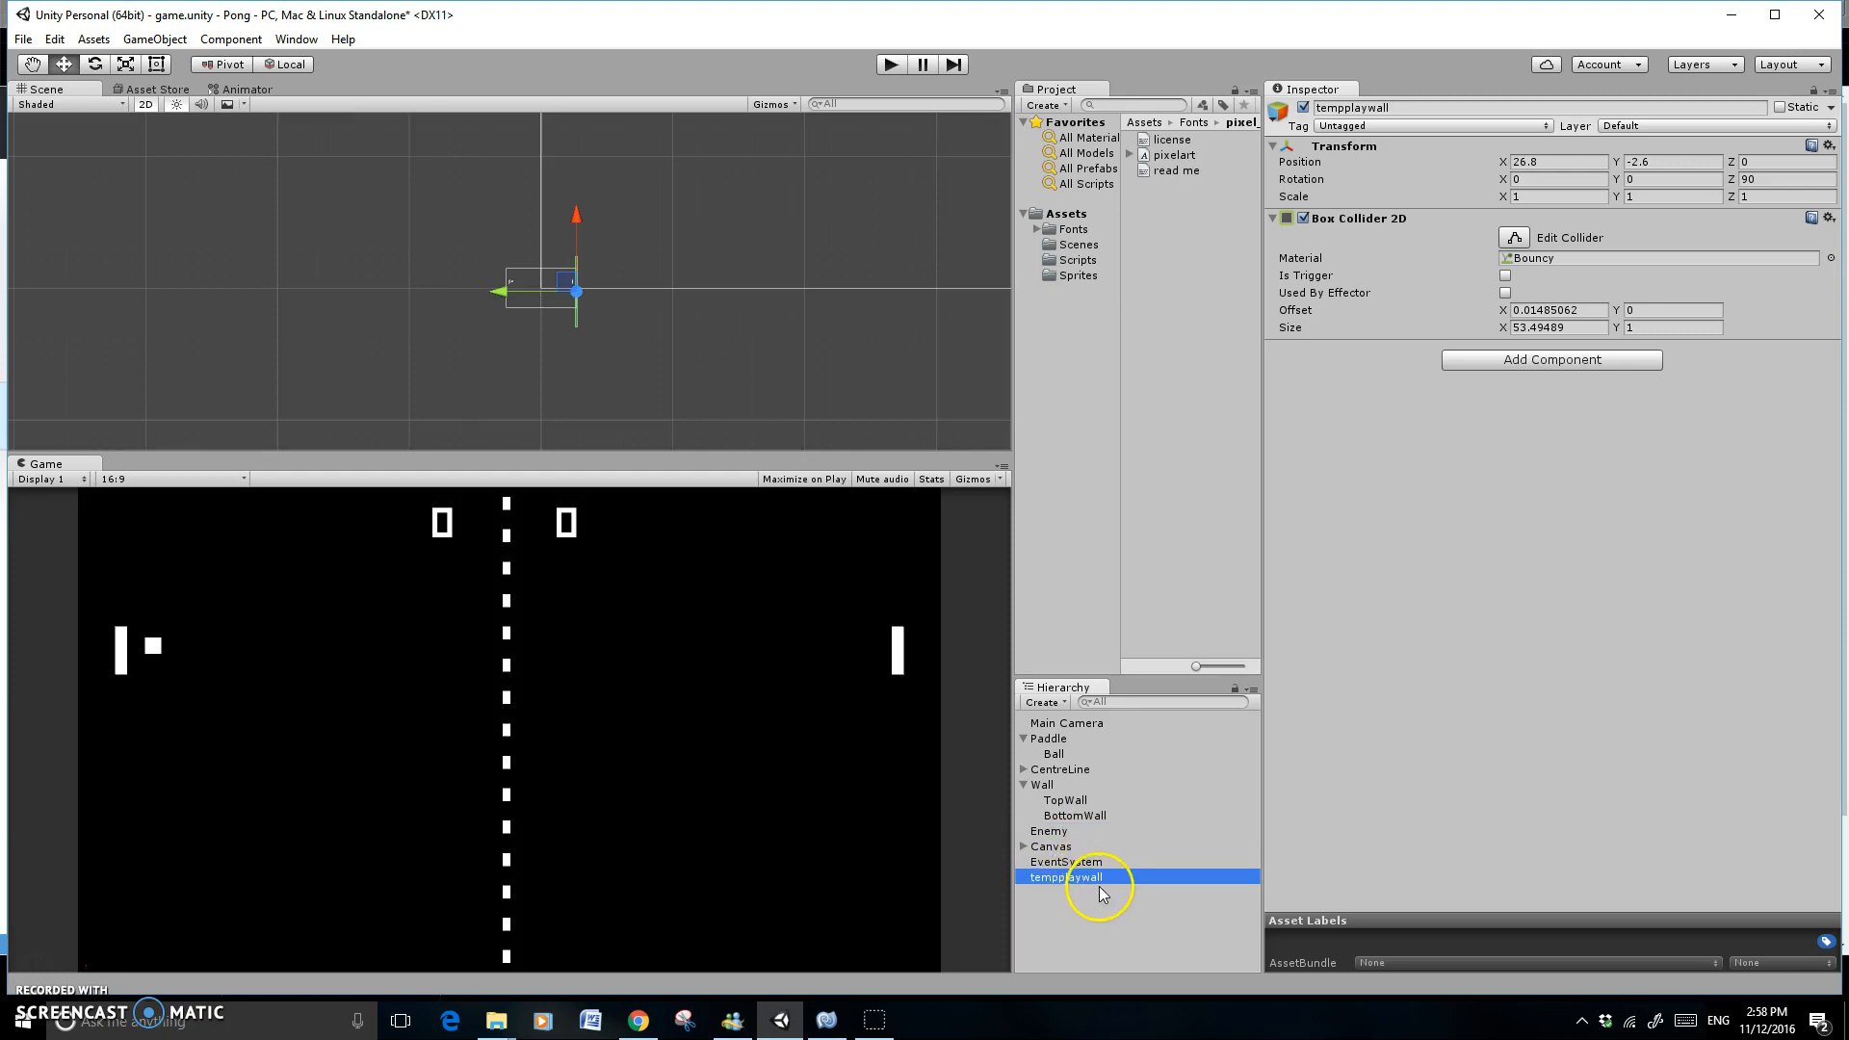
{"action": "left_click", "coordinate": [1023, 786]}
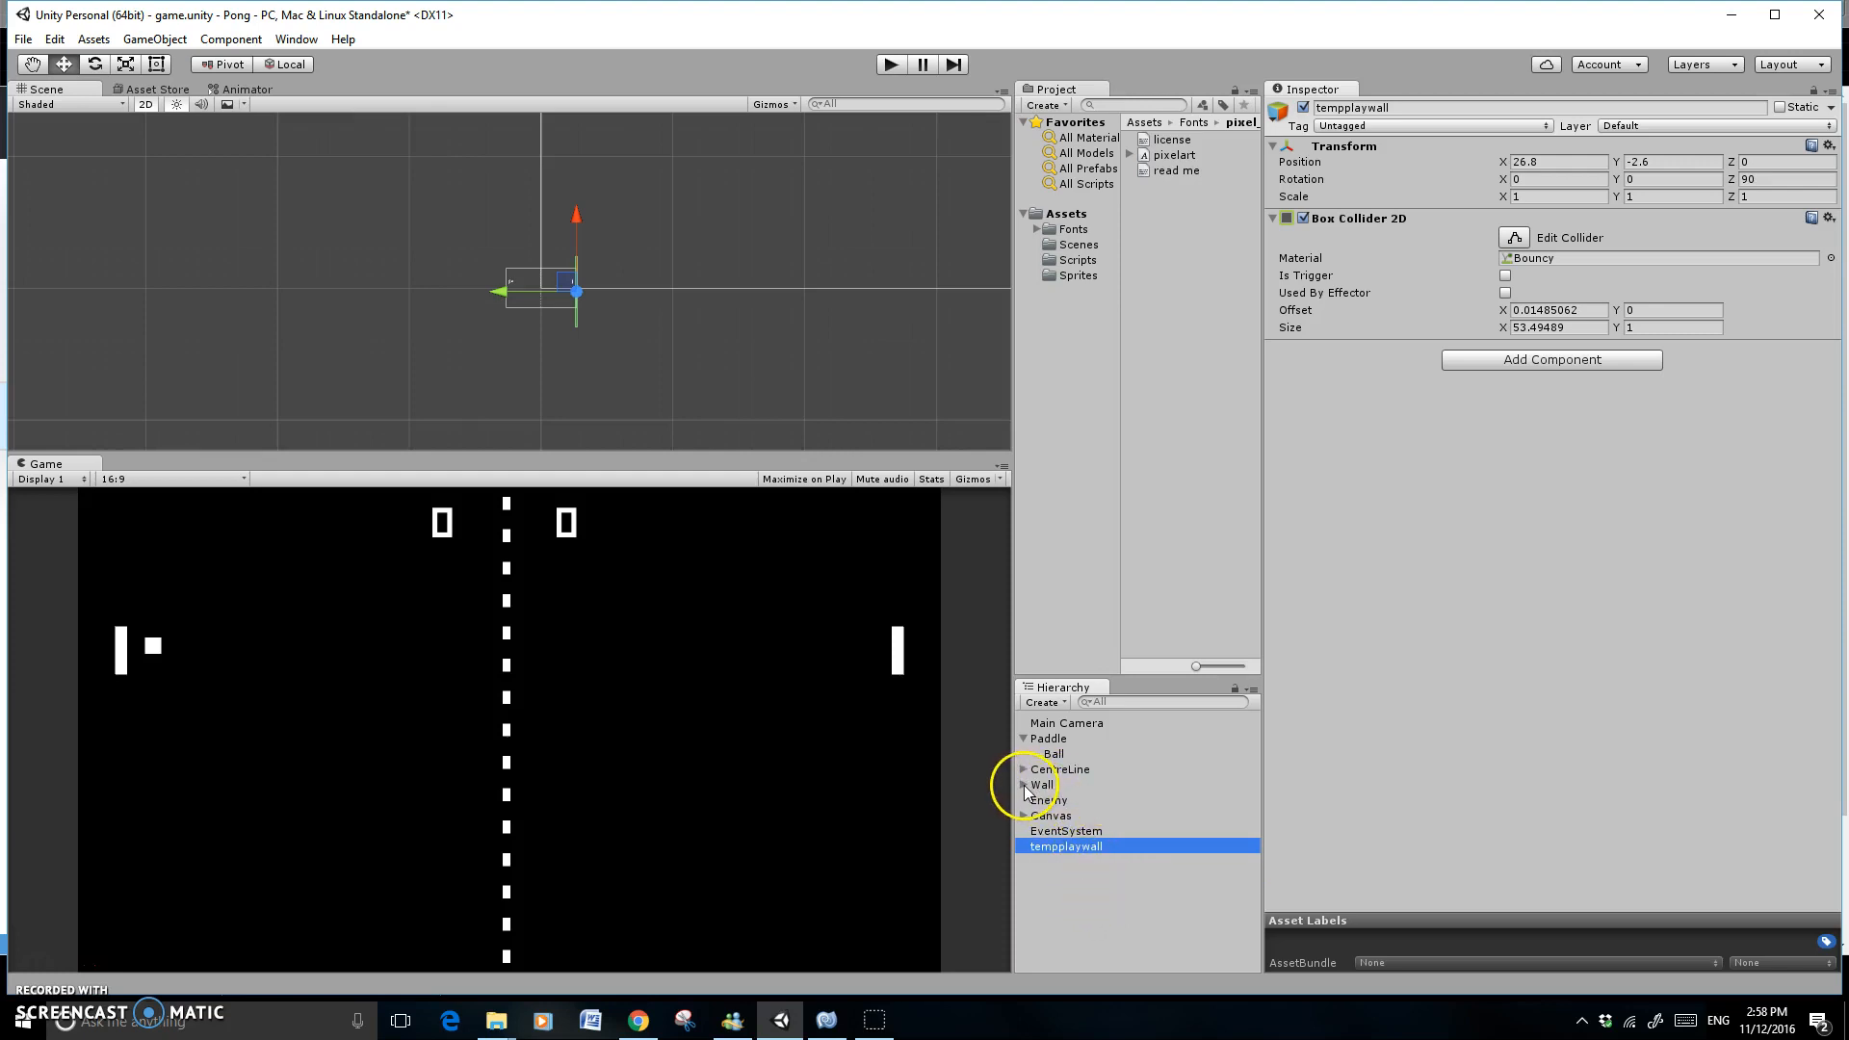
Set the X position of tempplaywall to 26
{"action": "scroll", "coordinate": [626, 321], "scroll_direction": "up", "scroll_amount": 10}
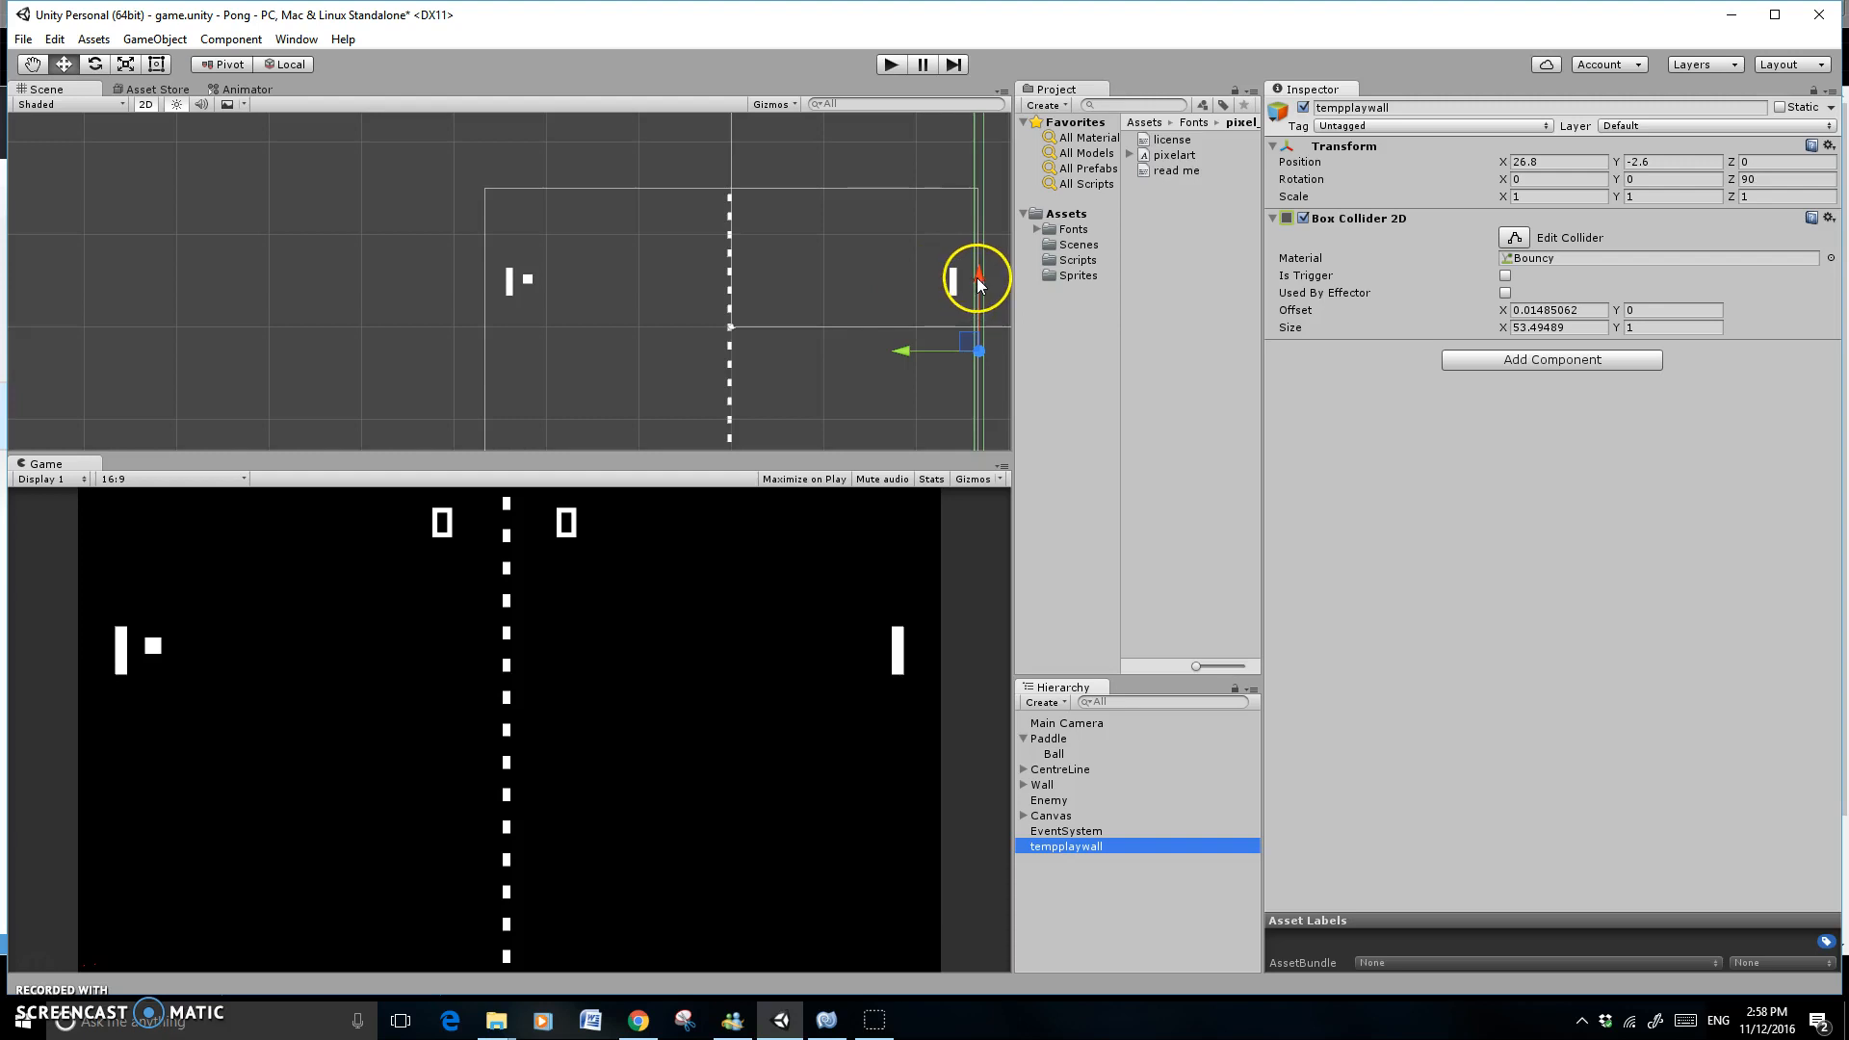
{"action": "left_click", "coordinate": [1553, 162]}
{"action": "type", "text": "26"}
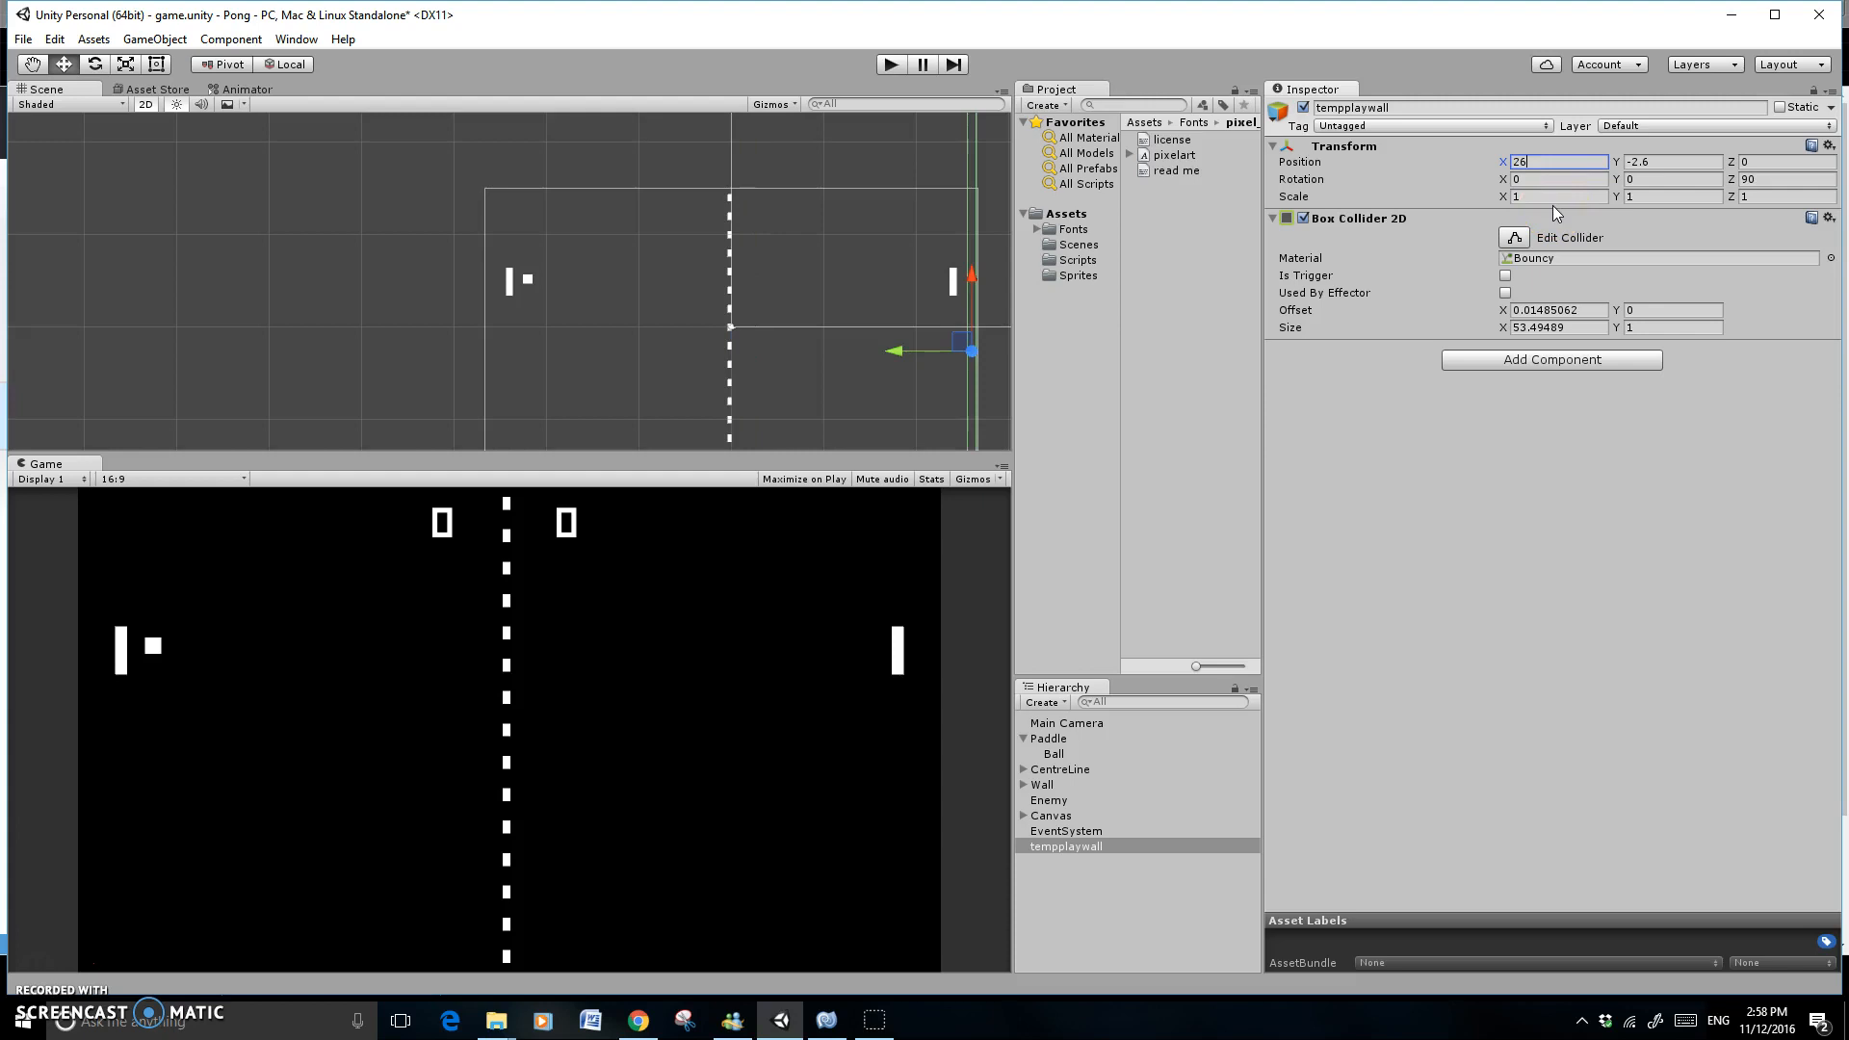
{"action": "left_click", "coordinate": [1068, 239]}
Set the tempplaywall collider's physics material to None and make the collider a trigger
{"action": "left_click", "coordinate": [1832, 257]}
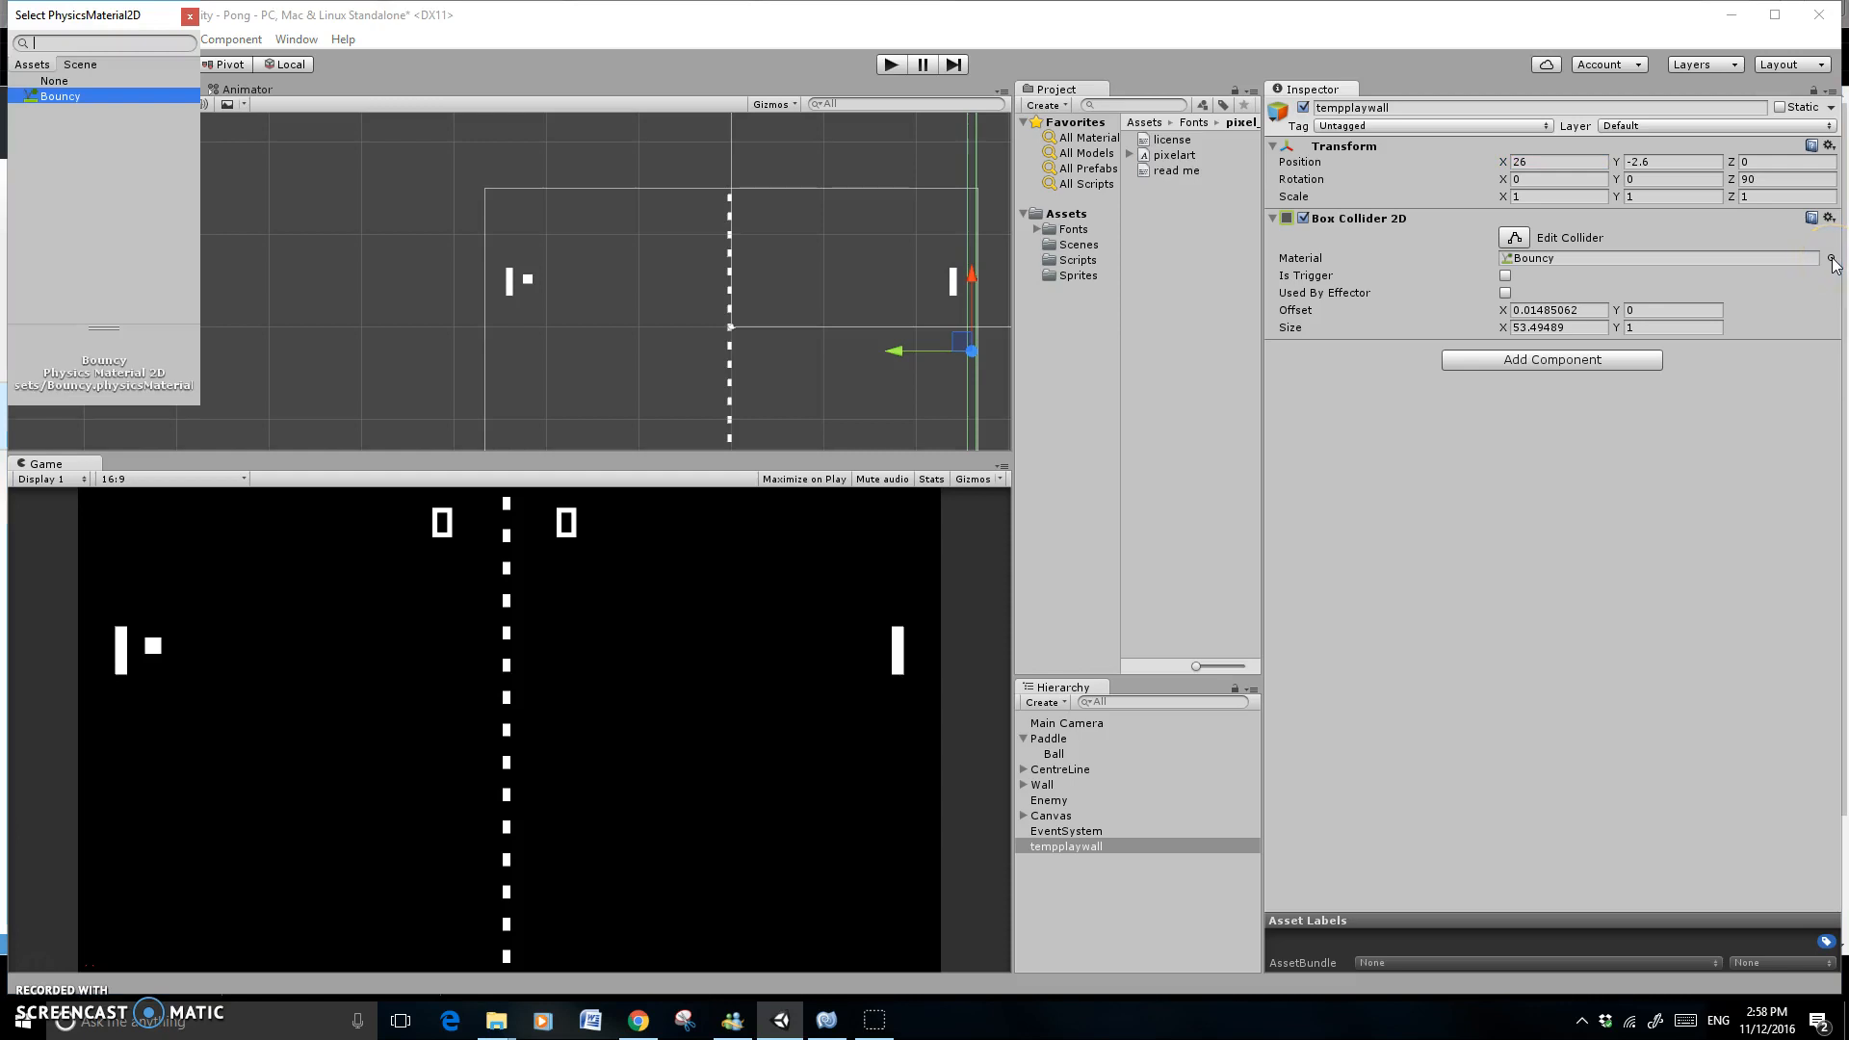
{"action": "left_click", "coordinate": [54, 81]}
{"action": "left_click", "coordinate": [1594, 436]}
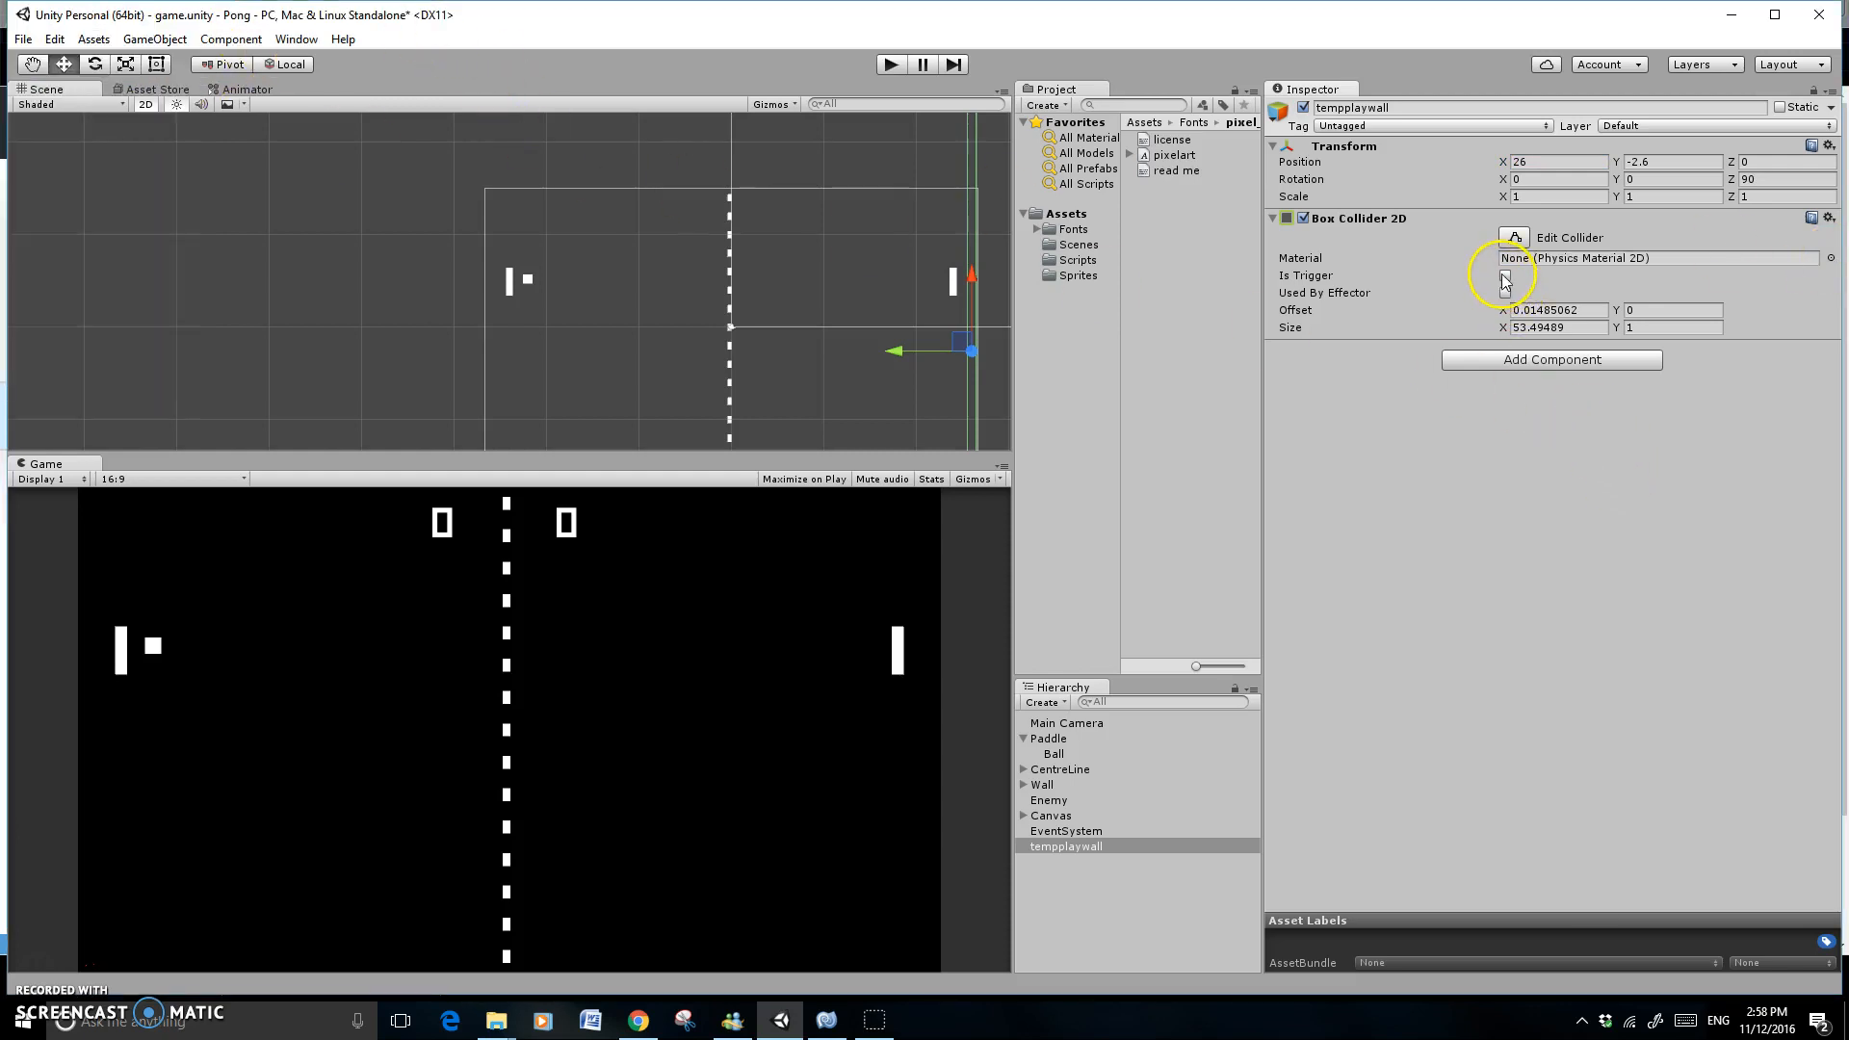
{"action": "left_click", "coordinate": [1505, 276]}
{"action": "left_click", "coordinate": [1387, 107]}
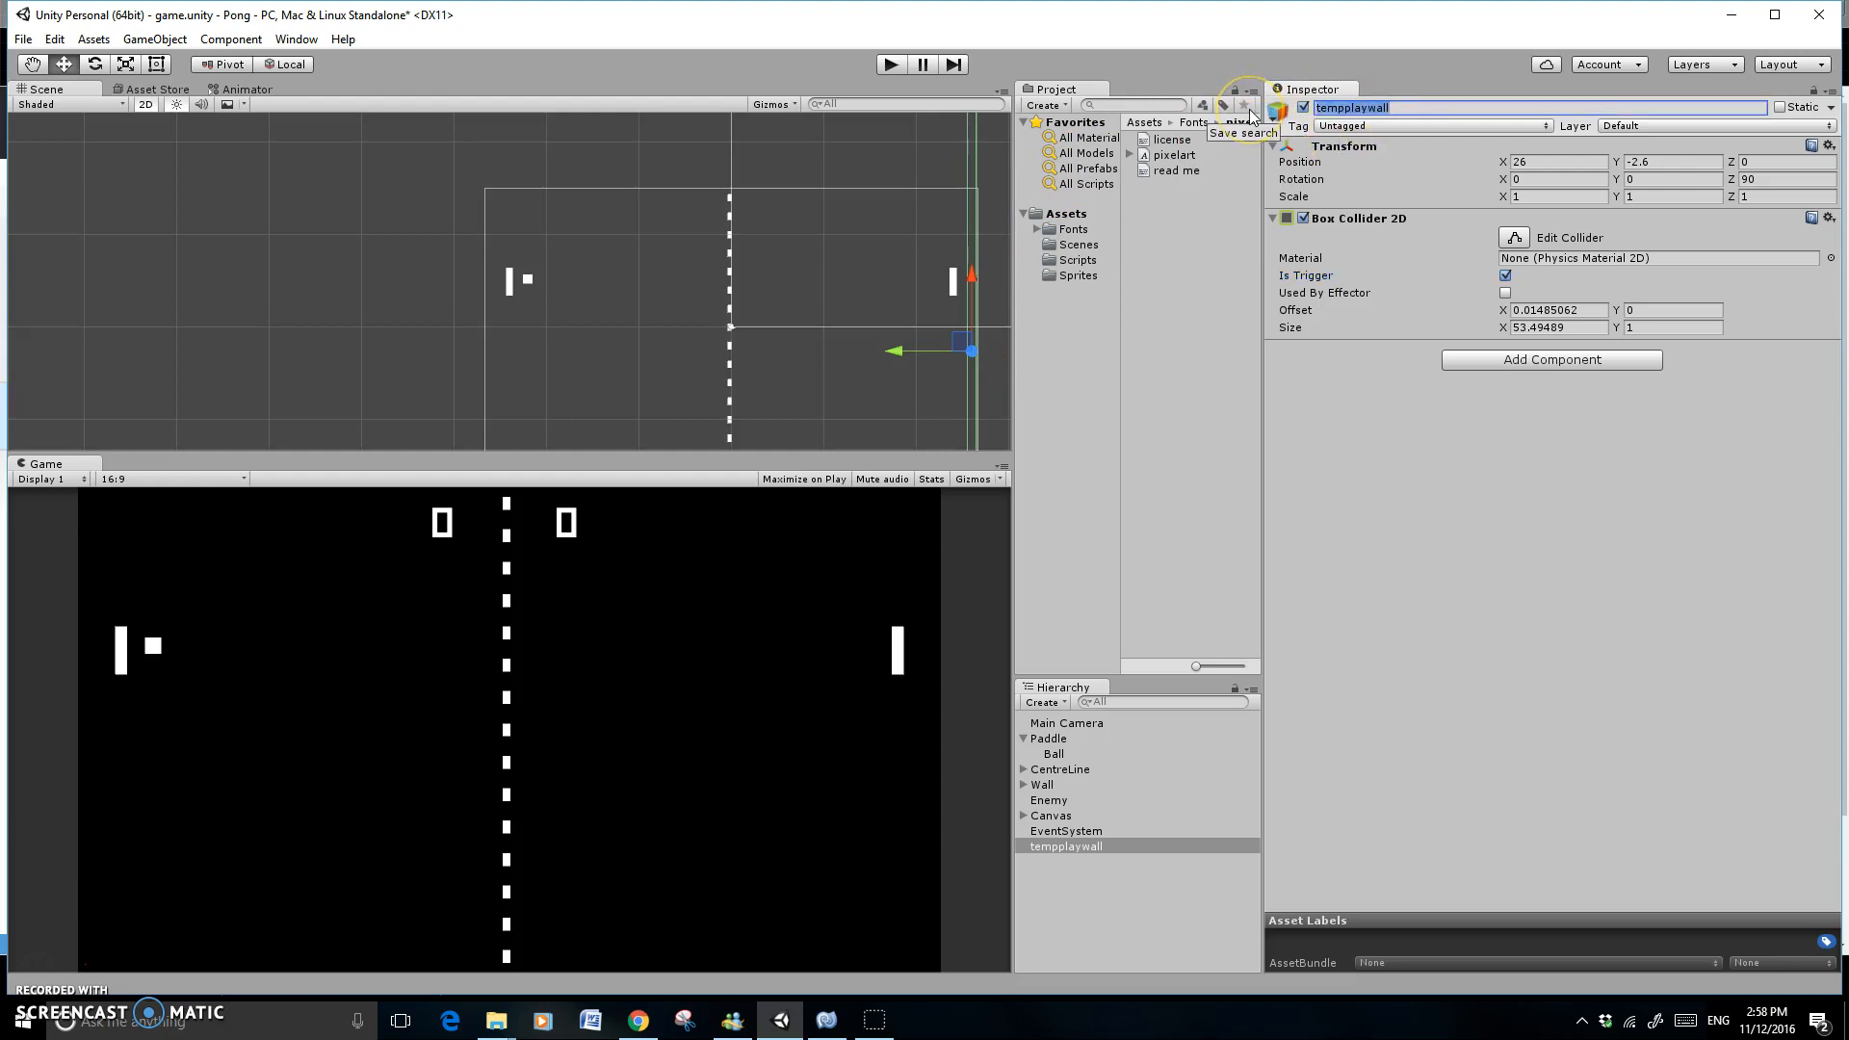
{"action": "type", "text": "E"}
{"action": "type", "text": "nemyDeadZone"}
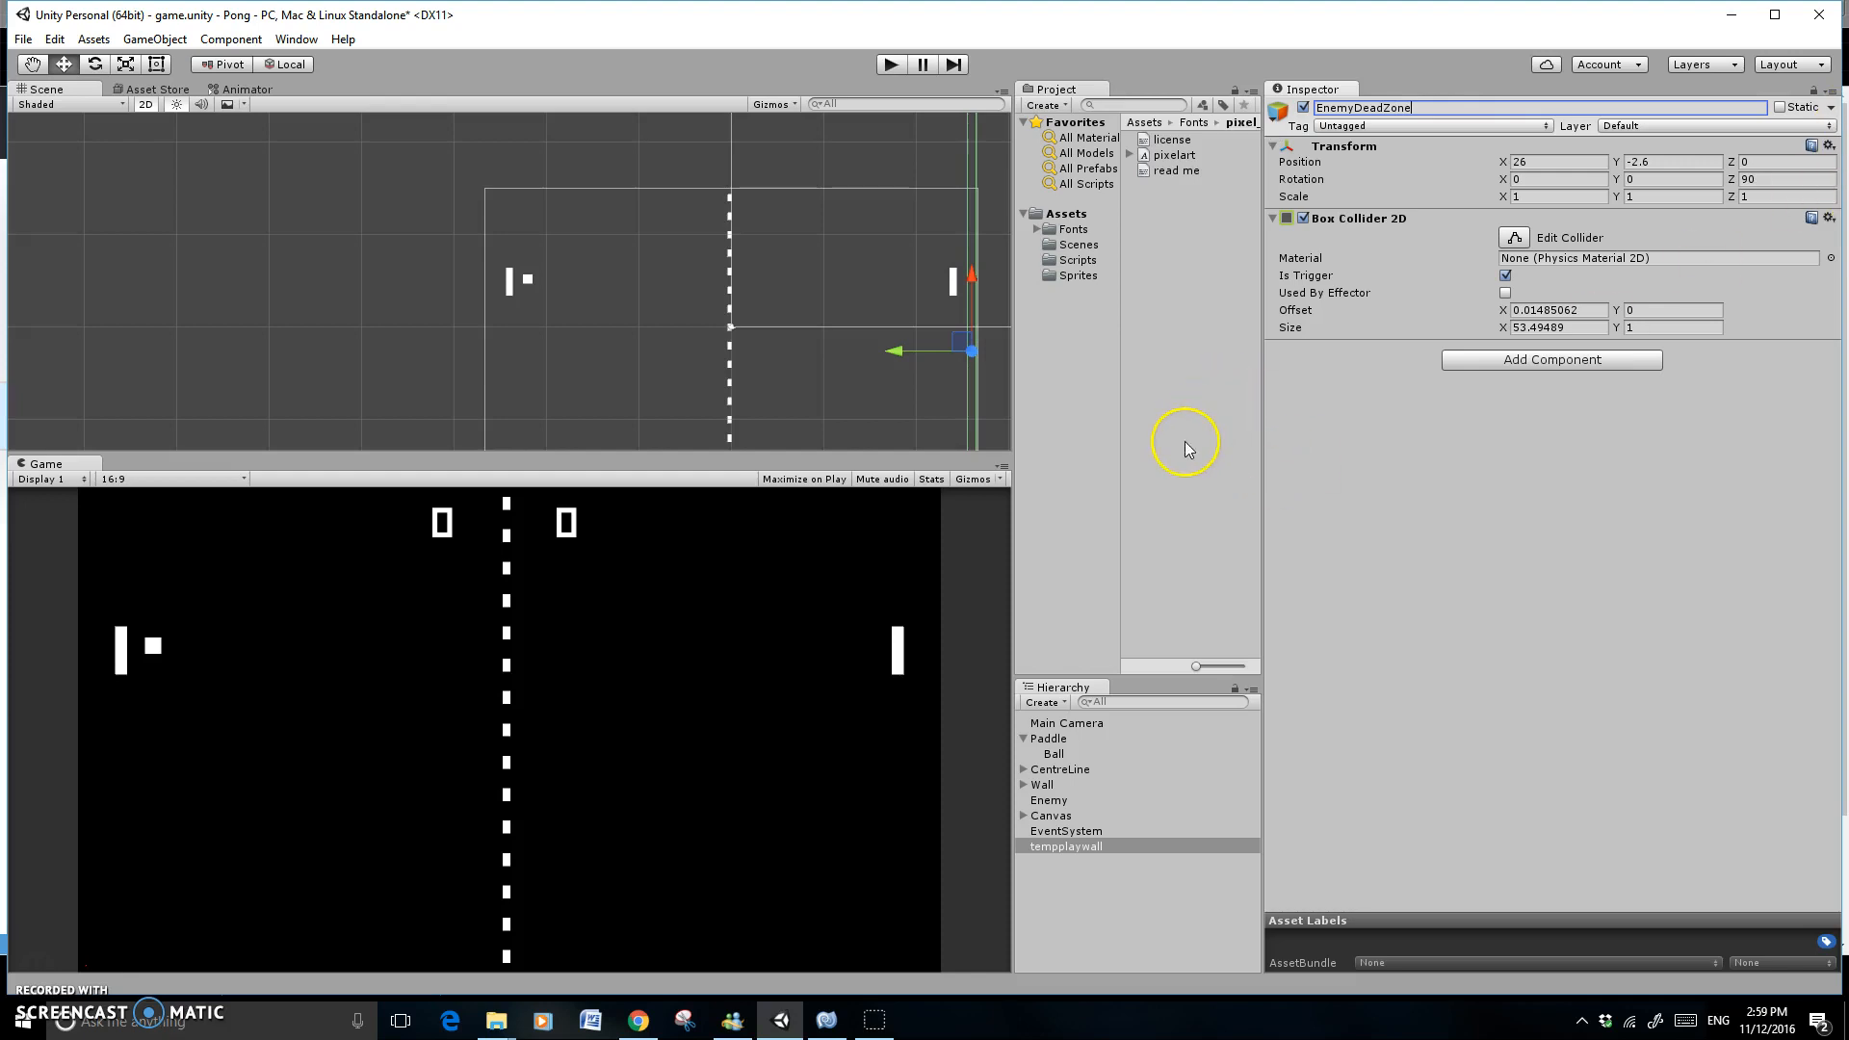
{"action": "key", "text": "Escape"}
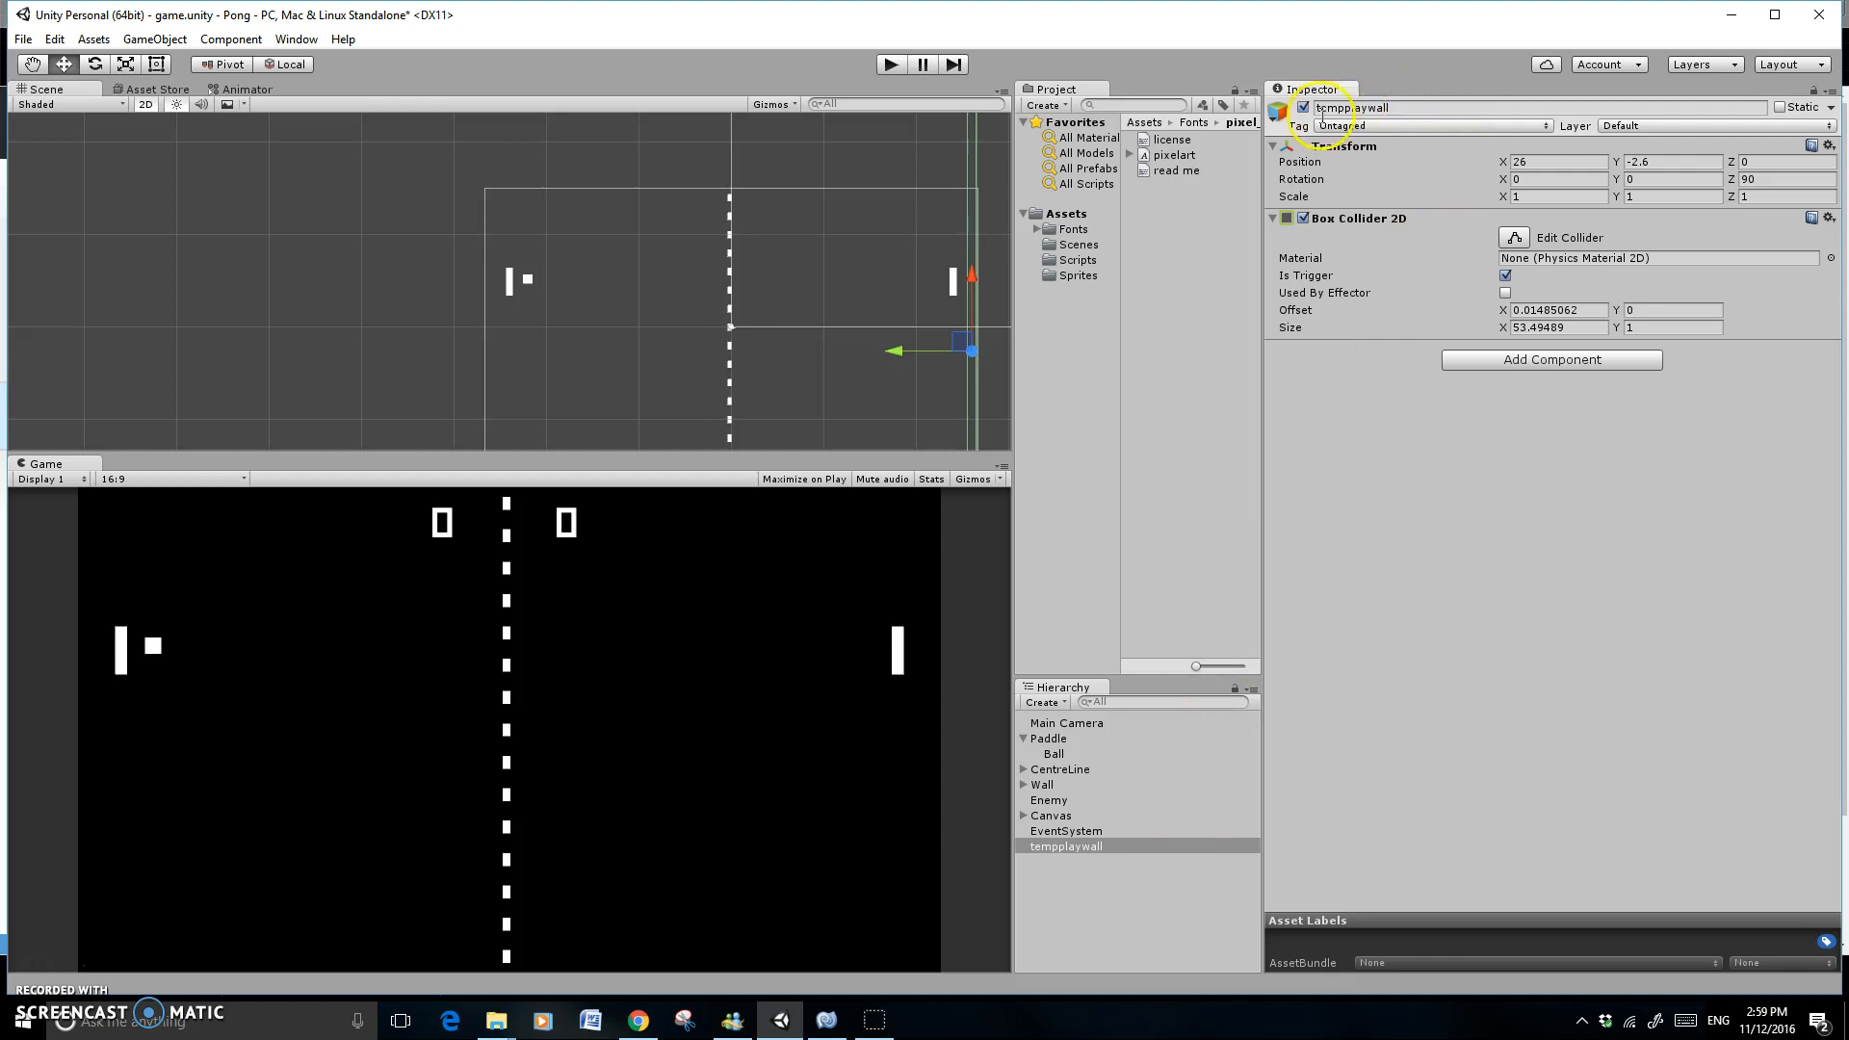
Rename tempplaywall as EnemyDeadZone
{"action": "left_click", "coordinate": [1367, 108]}
{"action": "type", "text": "EnemyDead"}
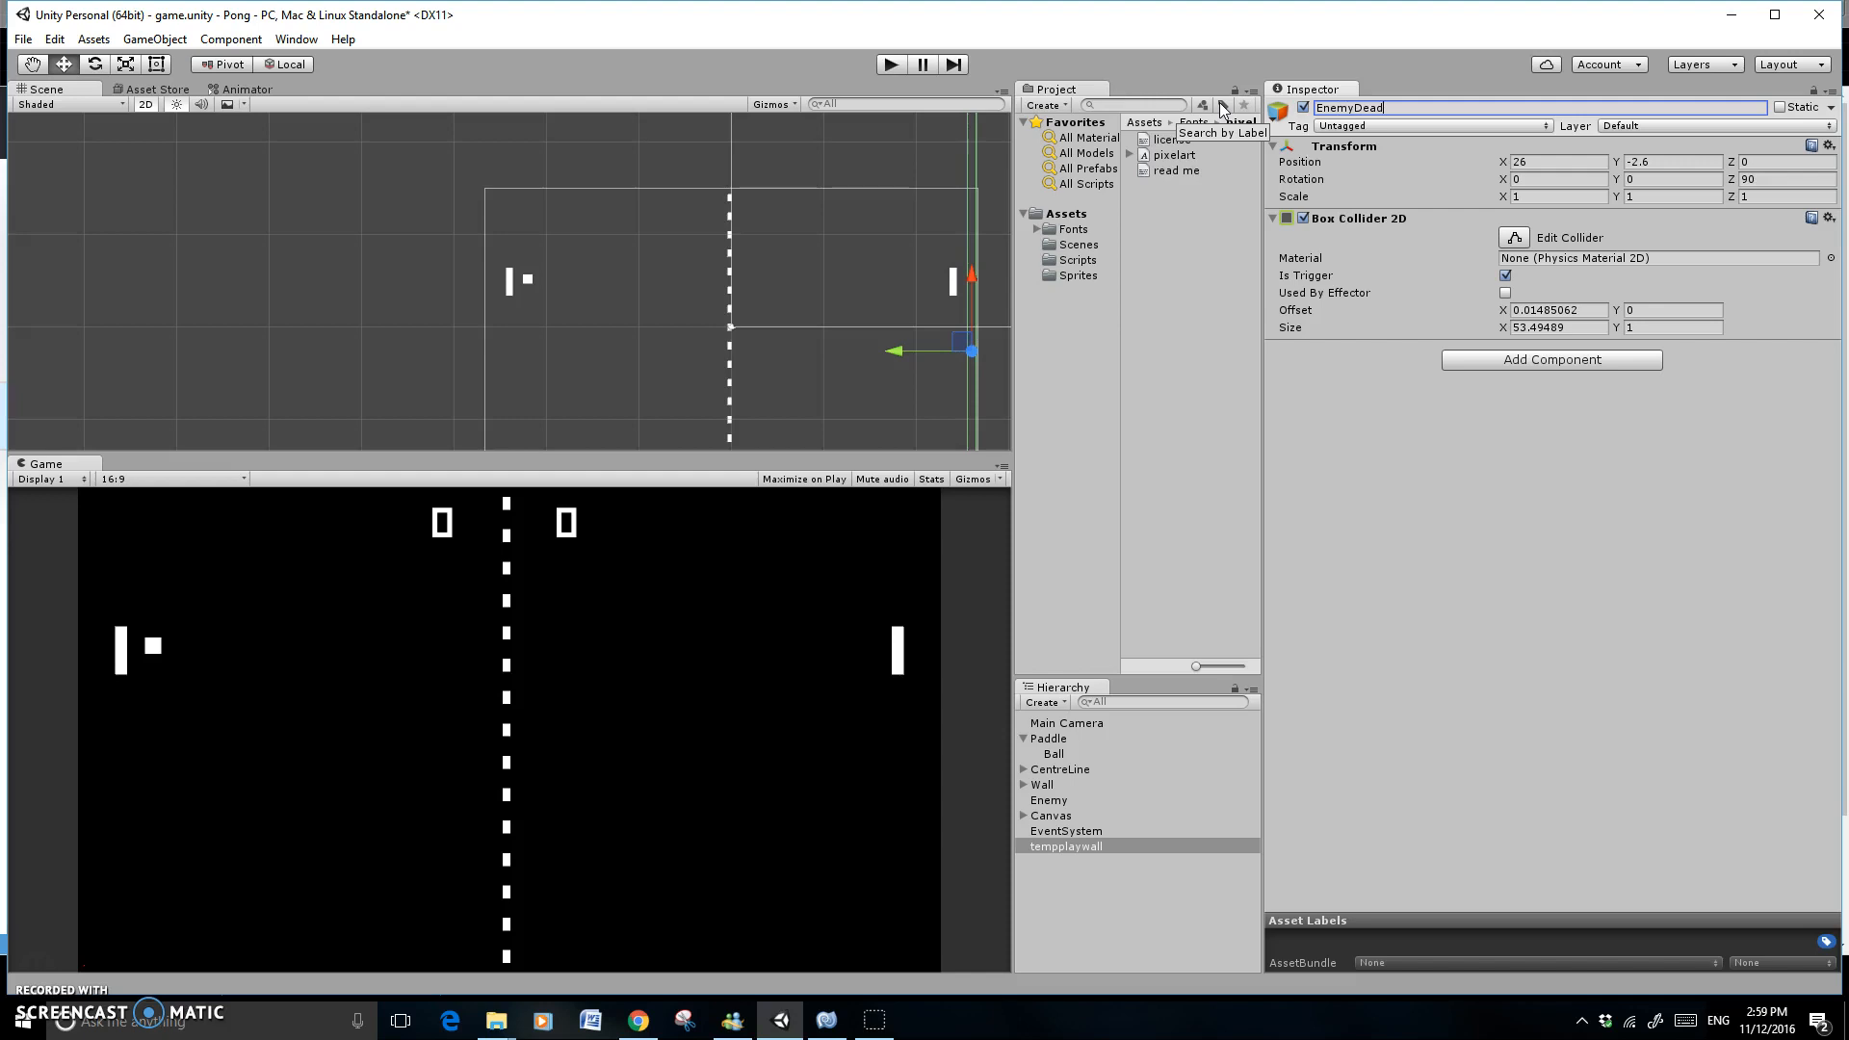
{"action": "type", "text": "Zone"}
{"action": "key", "text": "BackSpace"}
{"action": "key", "text": "BackSpace"}
{"action": "key", "text": "BackSpace"}
{"action": "type", "text": "ONE"}
{"action": "key", "text": "BackSpace"}
{"action": "key", "text": "BackSpace"}
{"action": "key", "text": "BackSpace"}
{"action": "type", "text": "one"}
{"action": "key", "text": "Return"}
{"action": "left_click", "coordinate": [1110, 869]}
Duplicate EnemyDeadZone and set the copy's X position to -26
{"action": "left_click", "coordinate": [1103, 849]}
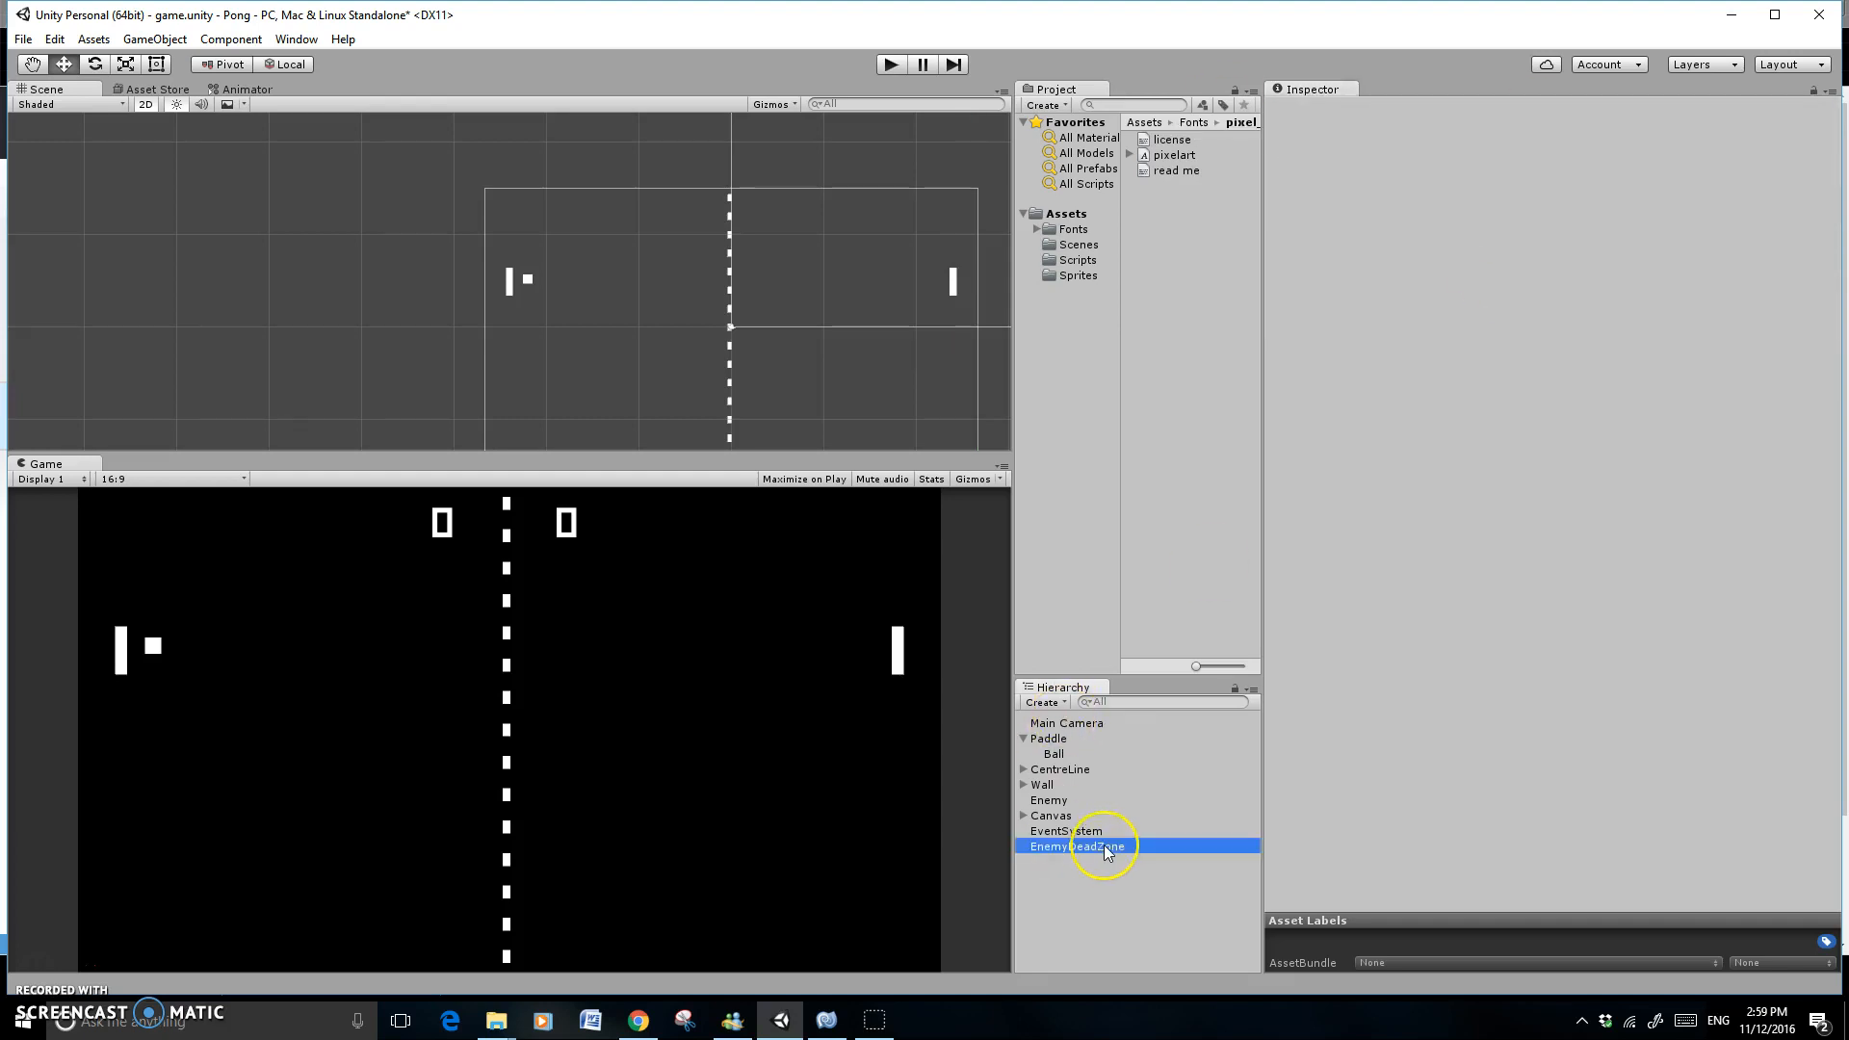
{"action": "right_click", "coordinate": [1106, 850]}
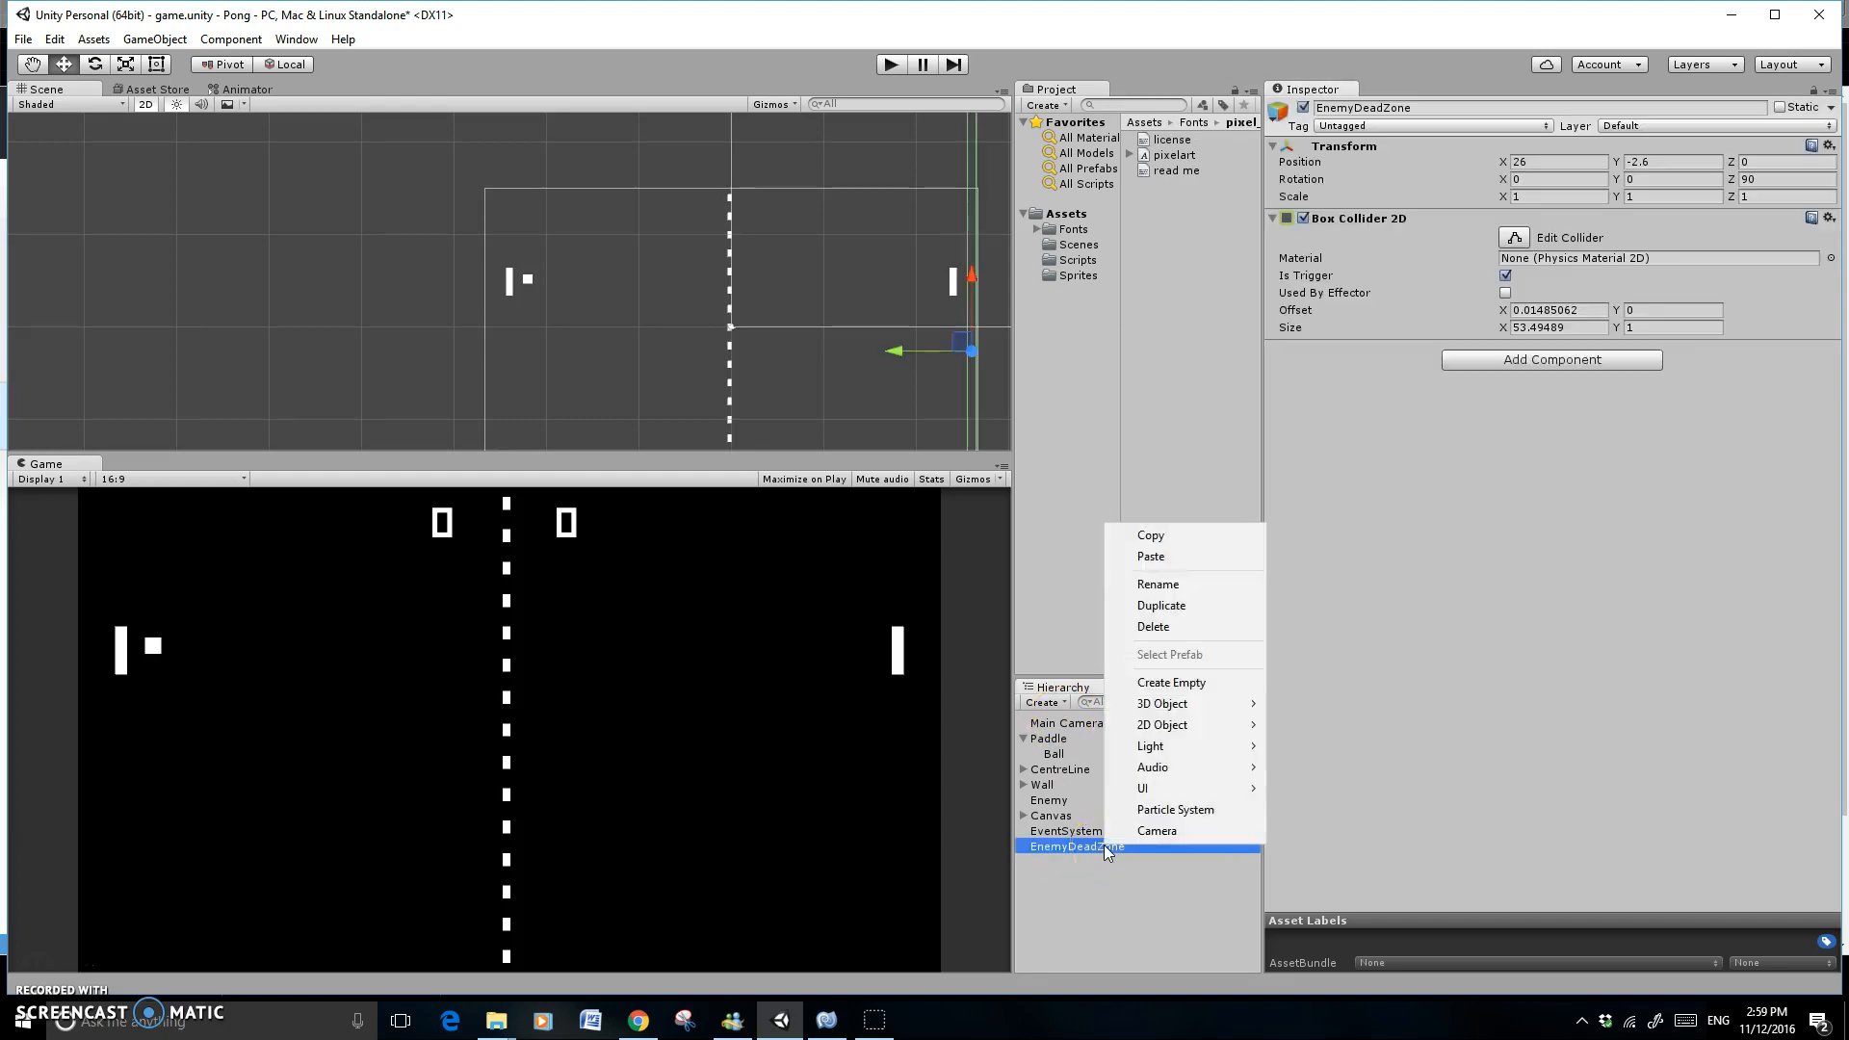
{"action": "left_click", "coordinate": [1189, 607]}
{"action": "left_click", "coordinate": [1552, 162]}
{"action": "type", "text": "-"}
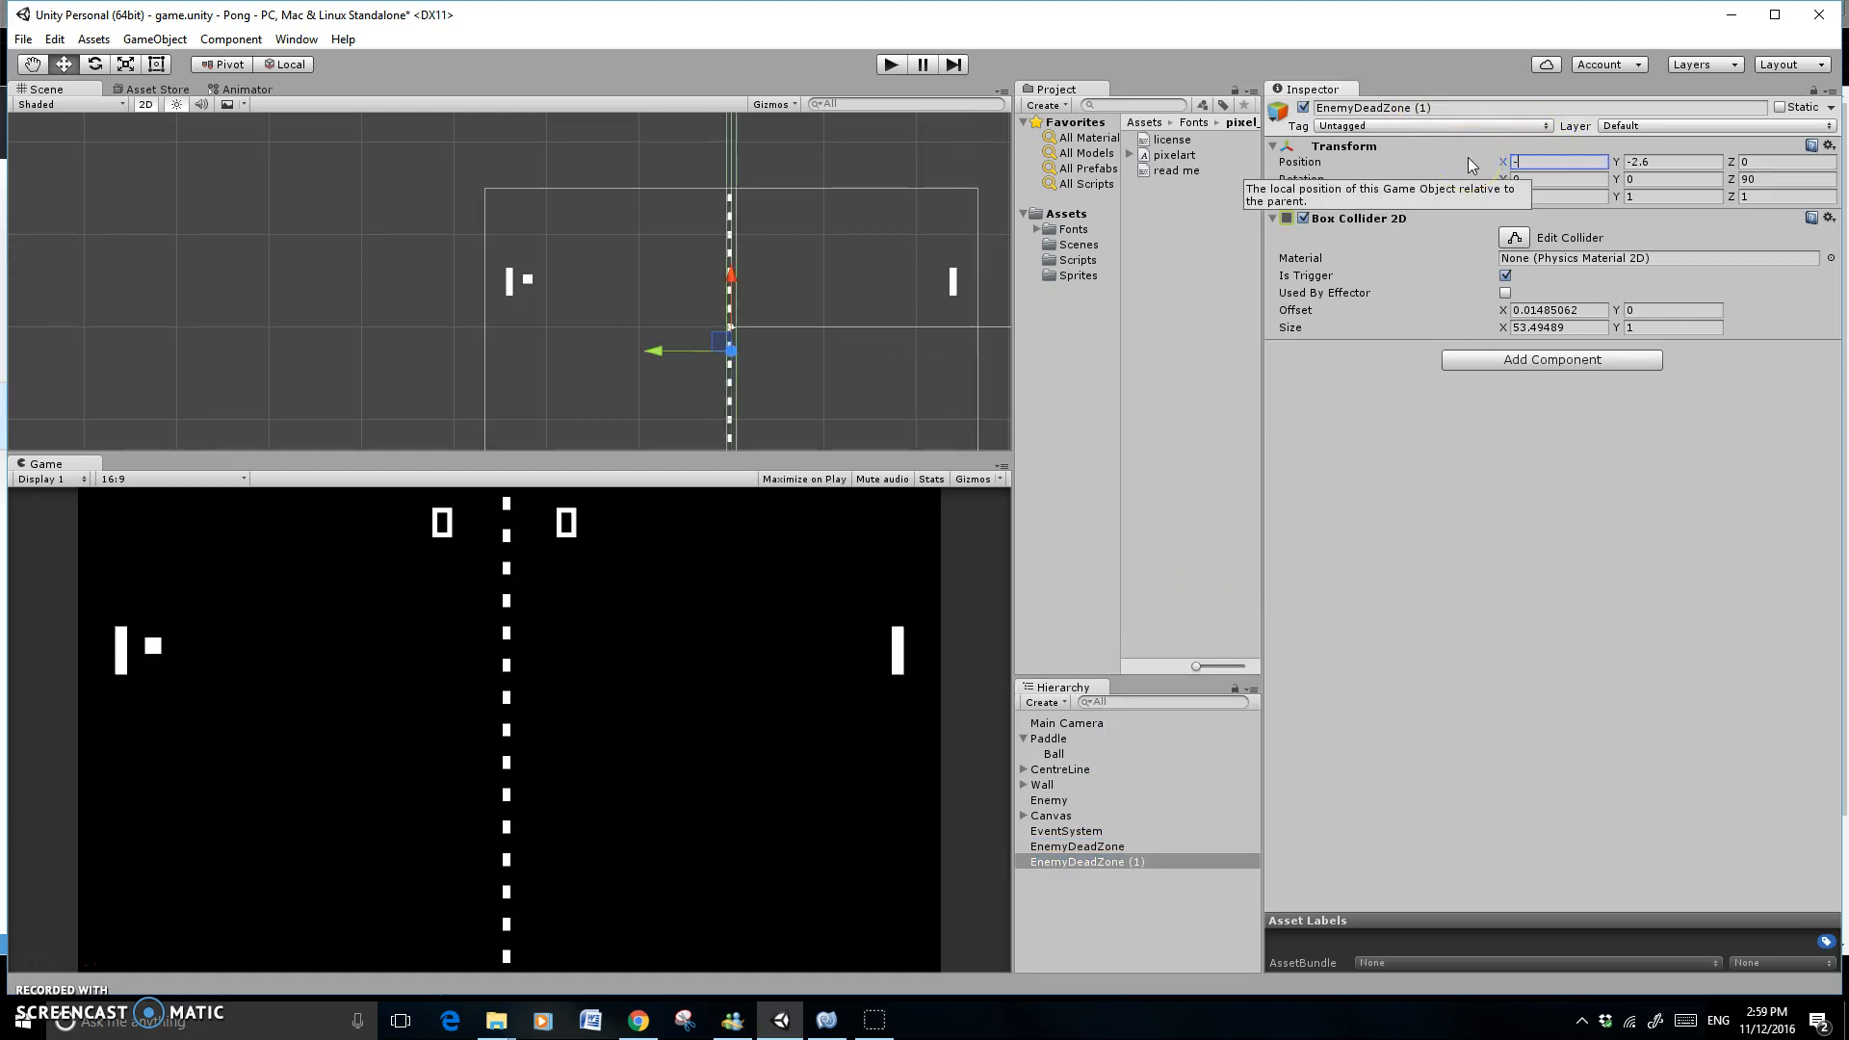
{"action": "type", "text": "26"}
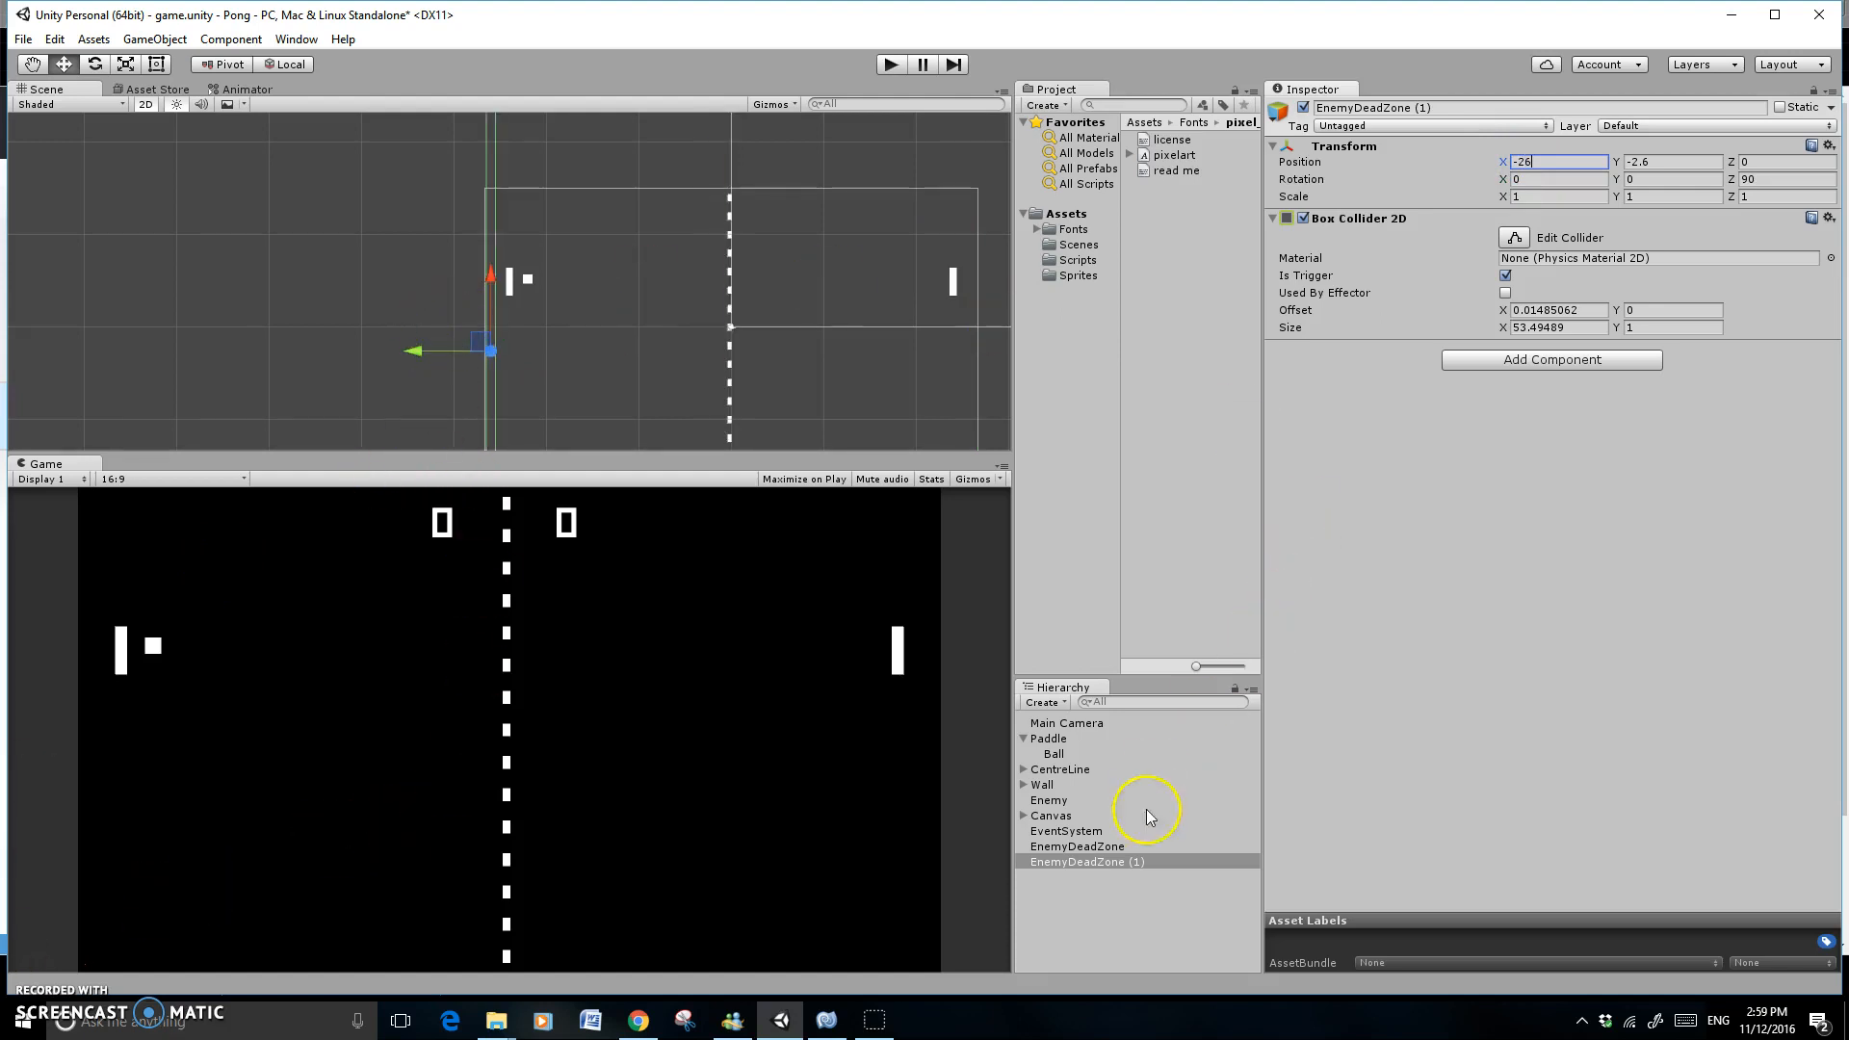
Rename the duplicated dead zone as PlayerDeadZone
{"action": "left_click", "coordinate": [1358, 107]}
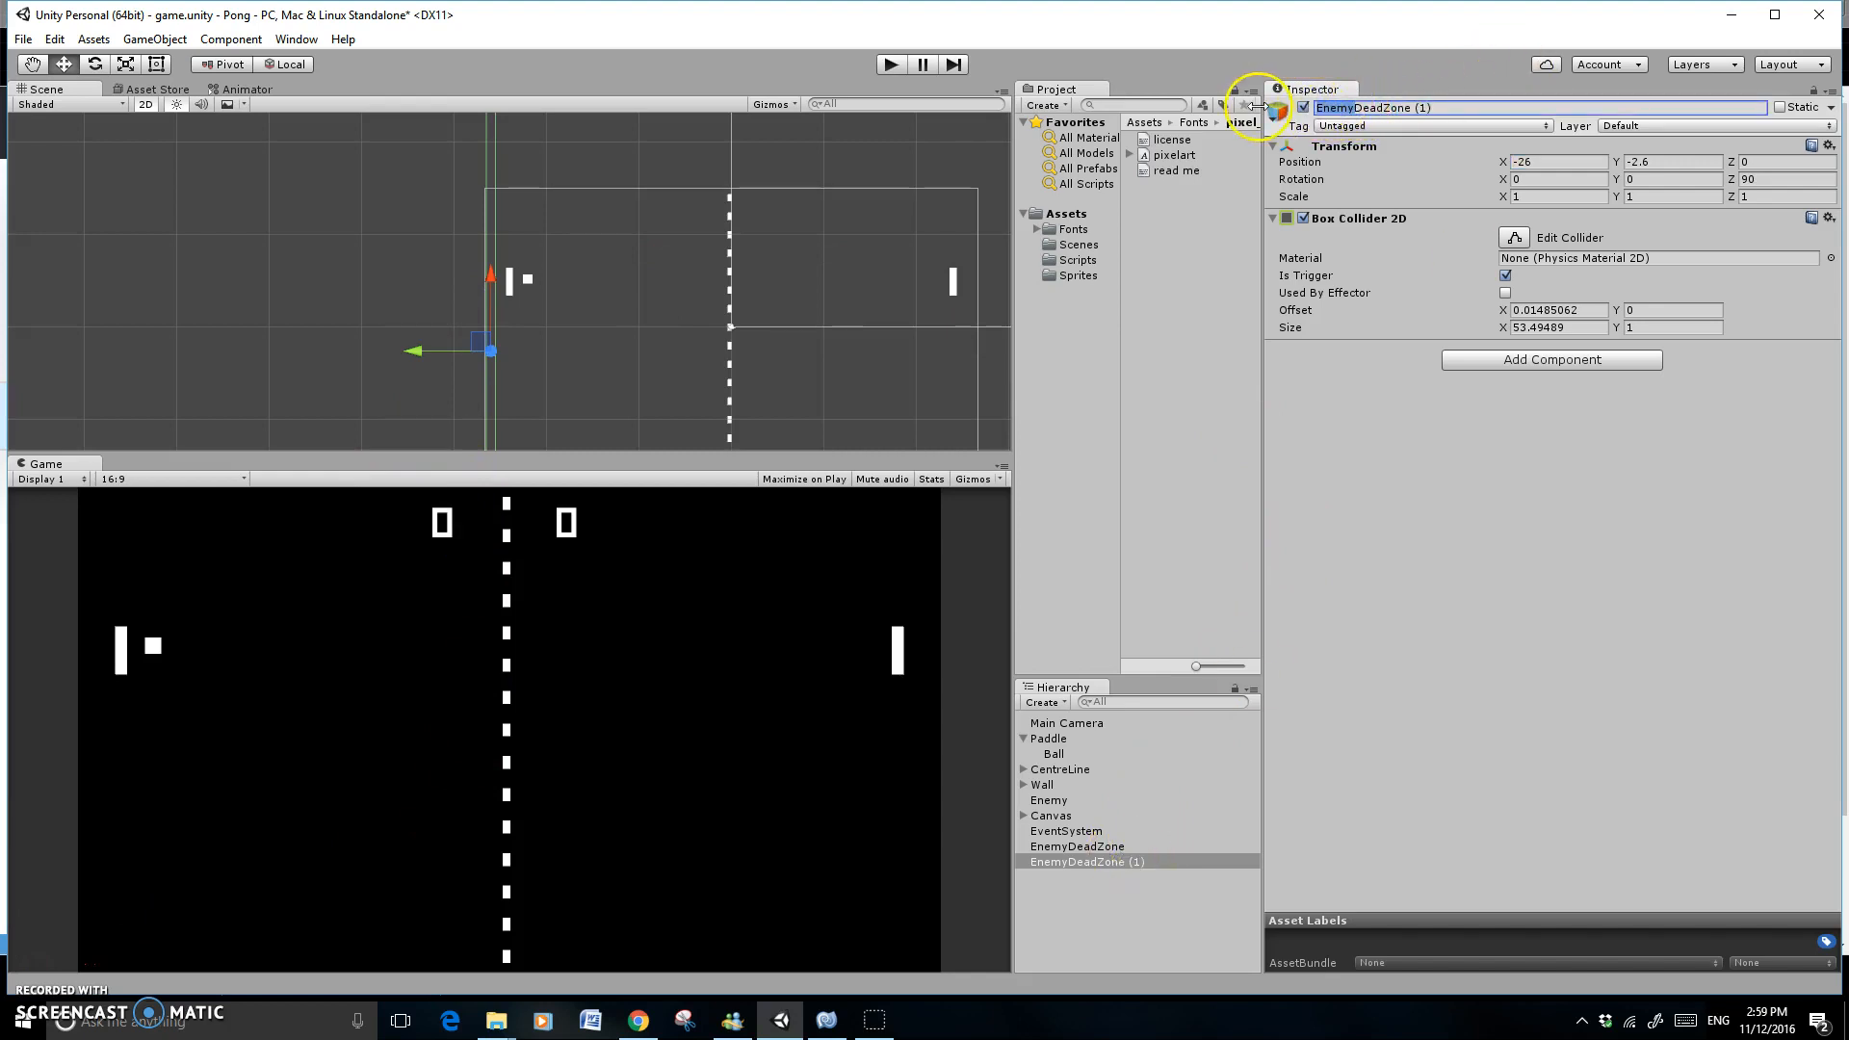
{"action": "key", "text": "BackSpace"}
{"action": "key", "text": "BackSpace"}
{"action": "key", "text": "BackSpace"}
{"action": "key", "text": "BackSpace"}
{"action": "key", "text": "BackSpace"}
{"action": "type", "text": "Player"}
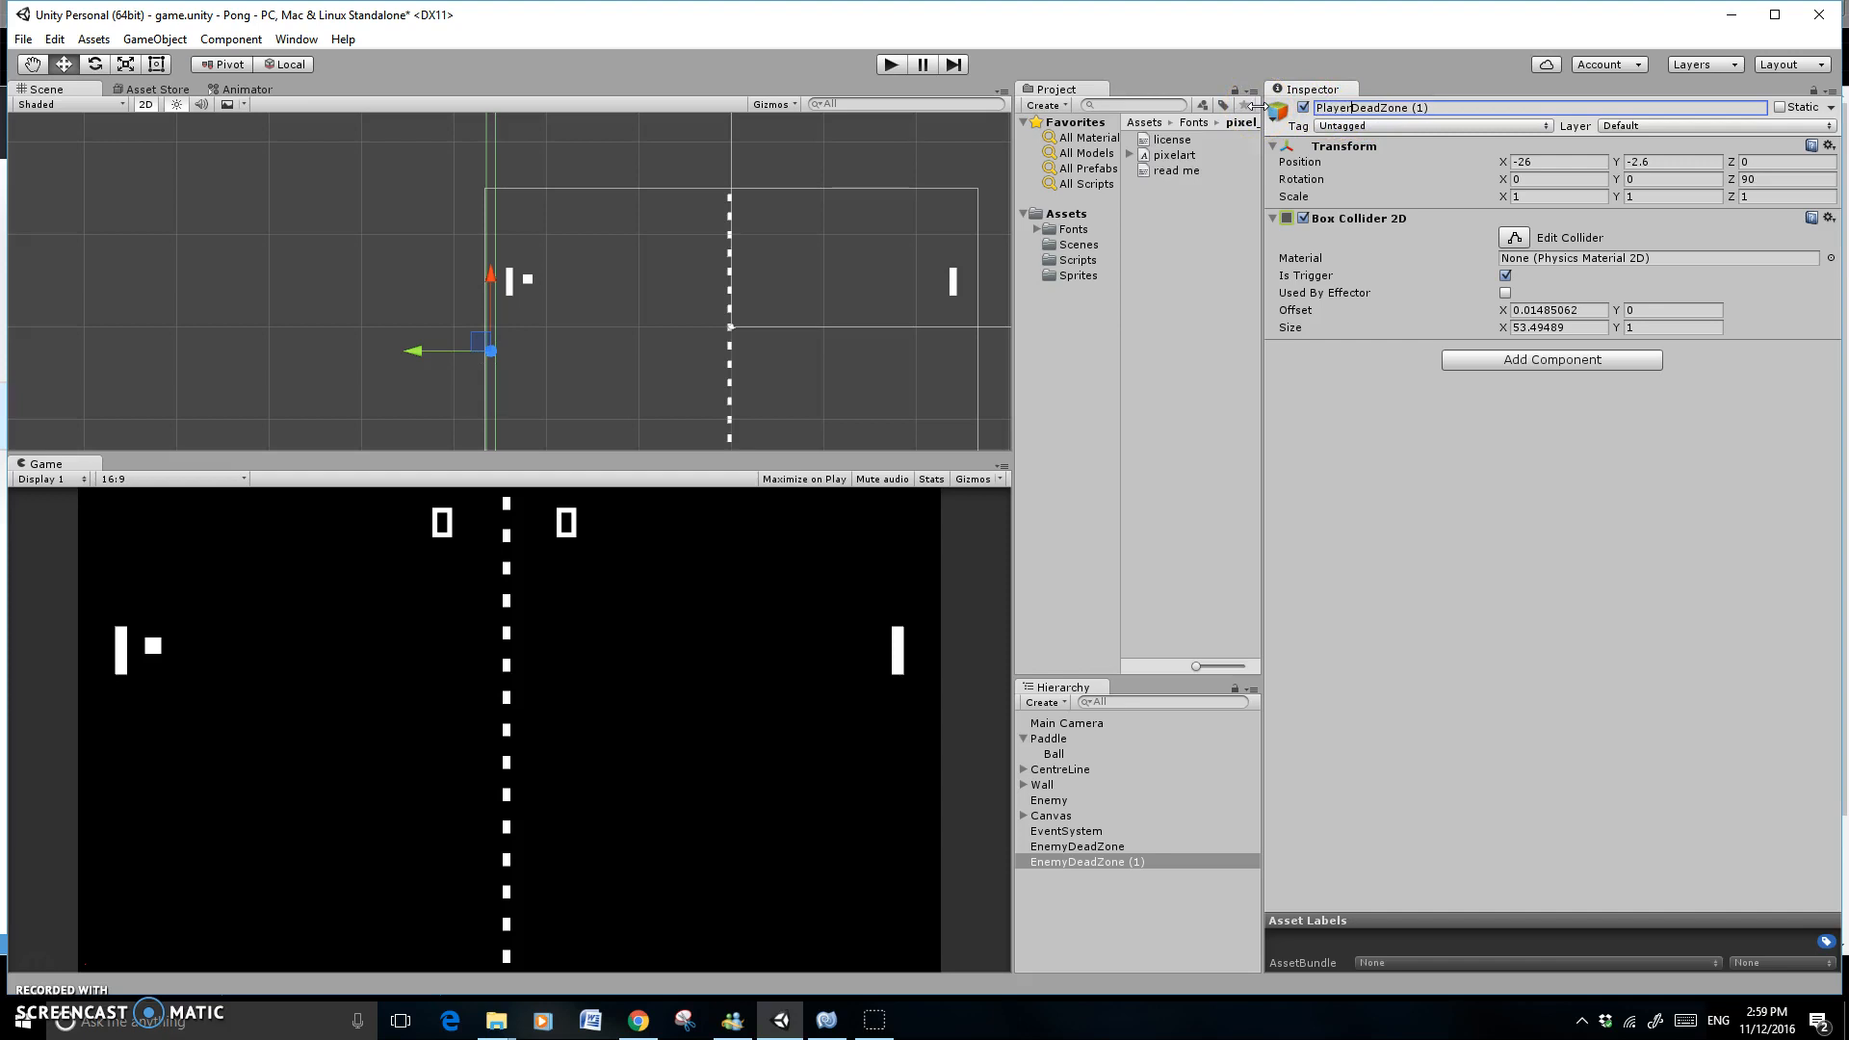
{"action": "left_click", "coordinate": [1433, 107]}
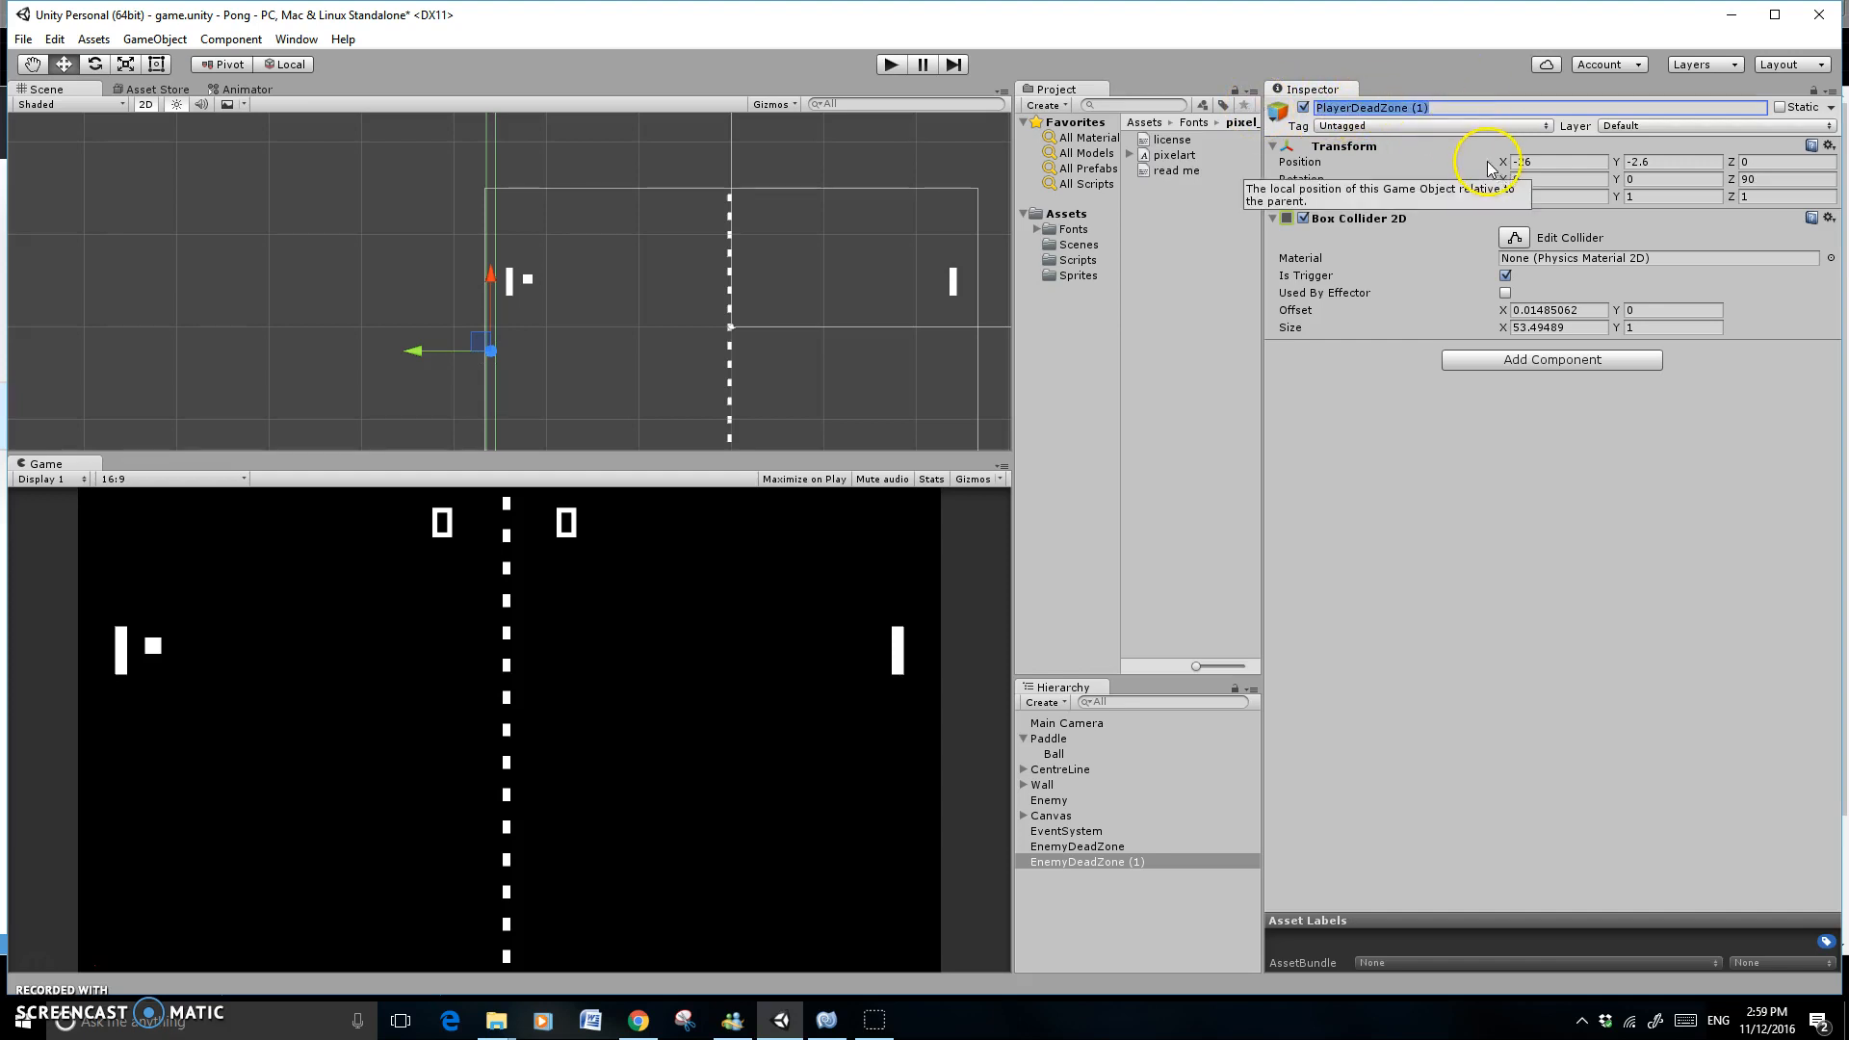
{"action": "key", "text": "BackSpace"}
{"action": "key", "text": "BackSpace"}
{"action": "key", "text": "BackSpace"}
{"action": "key", "text": "Return"}
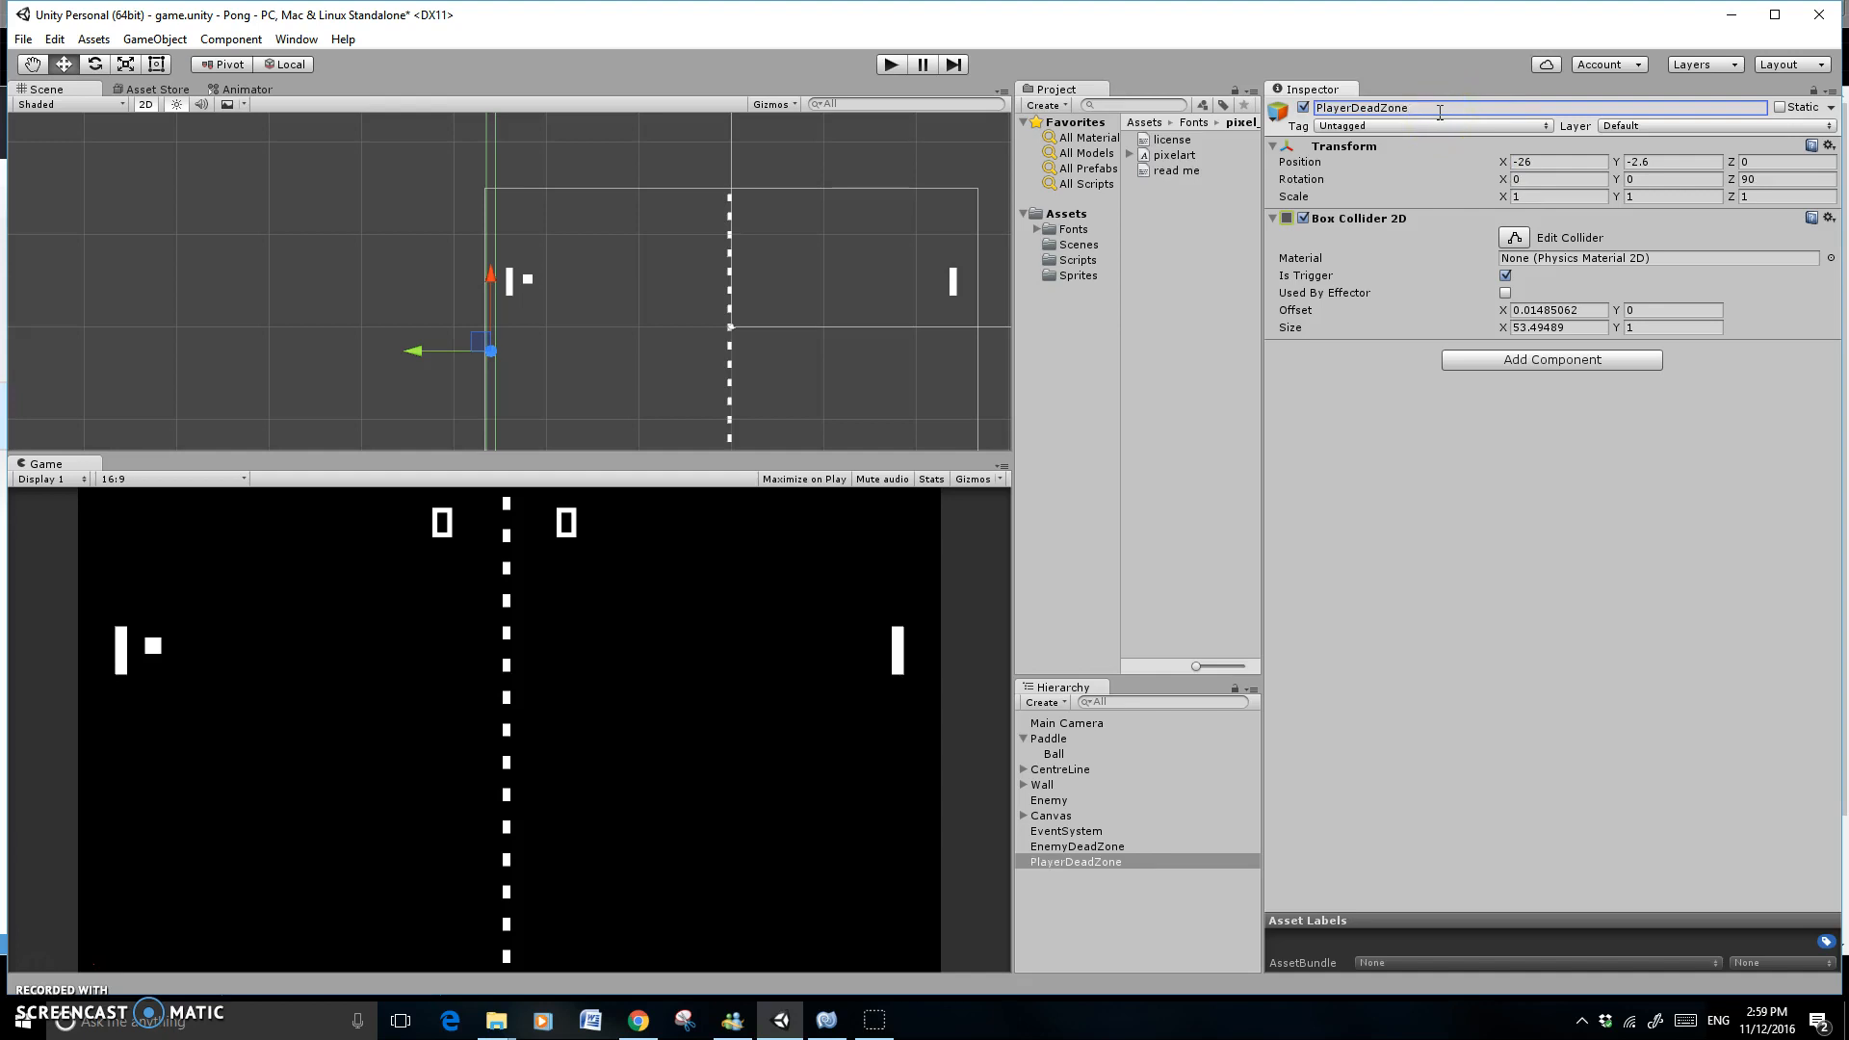
{"action": "left_click", "coordinate": [1113, 938]}
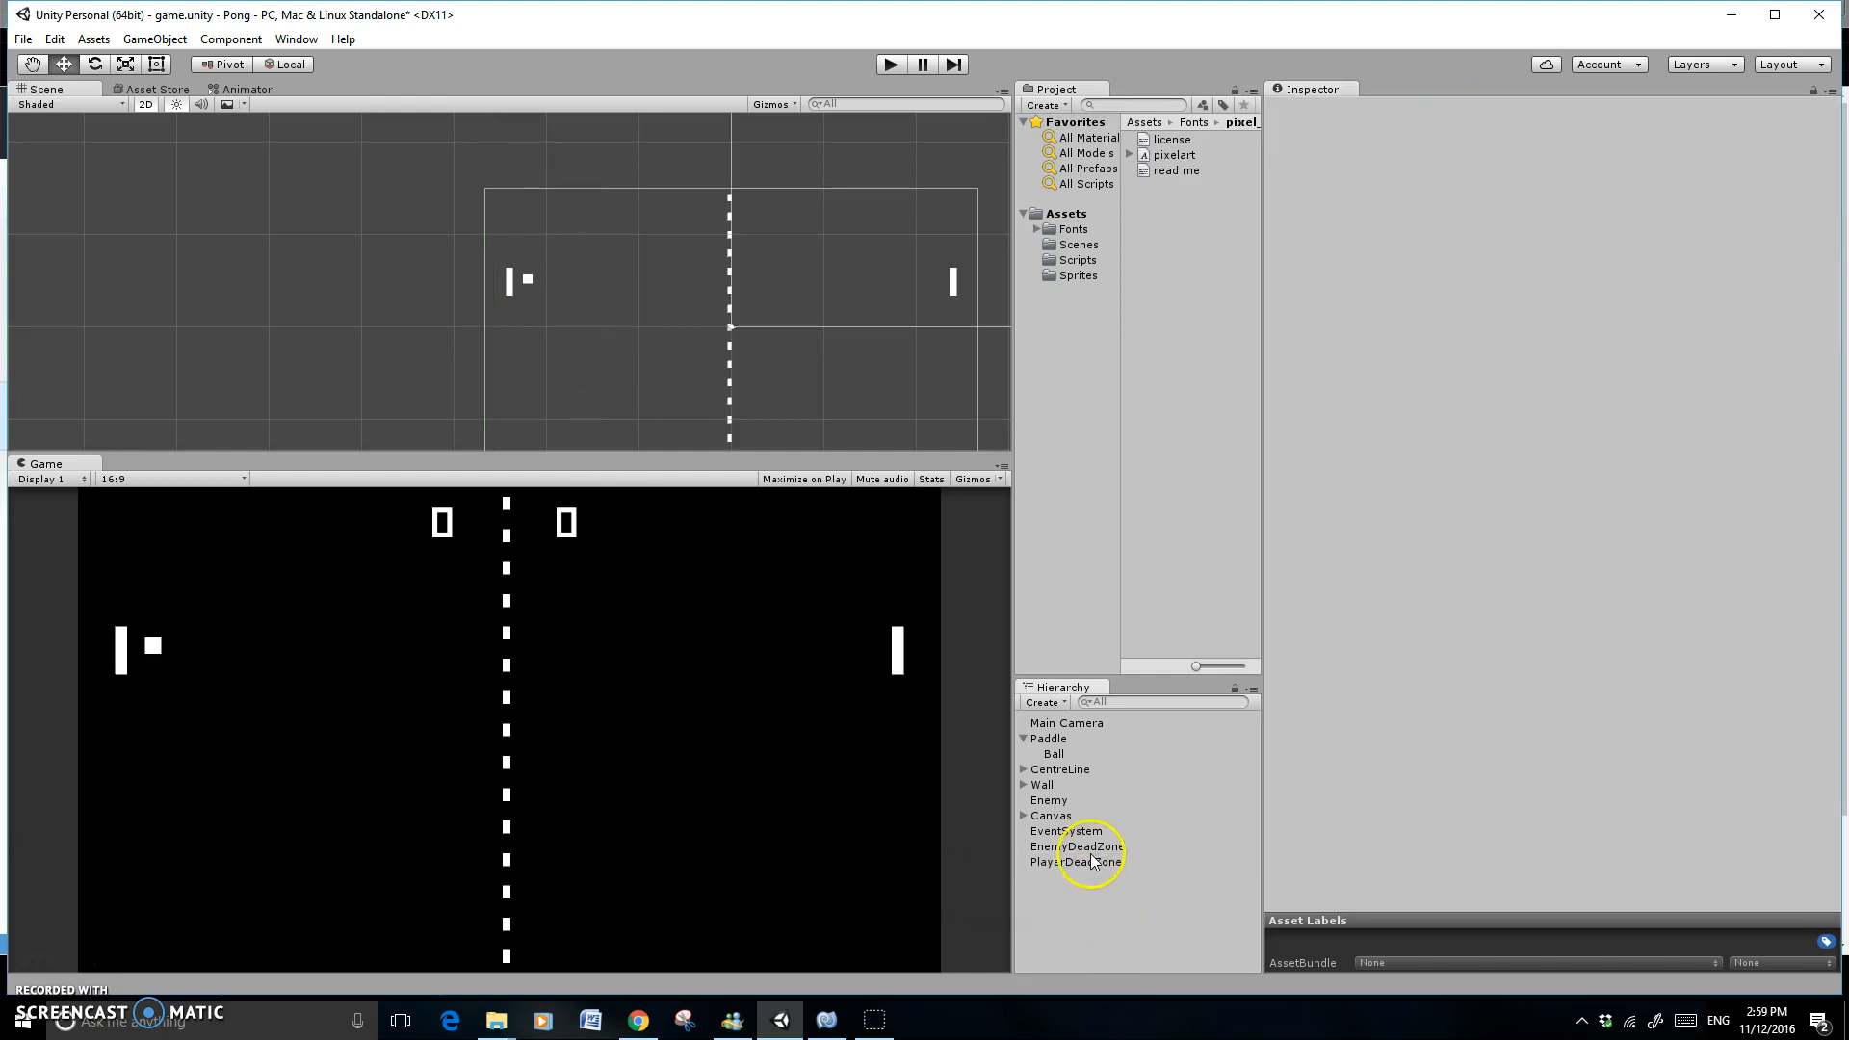
Create an empty game object and reset its transform so its position is 0, 0, 0
{"action": "left_click", "coordinate": [1058, 704]}
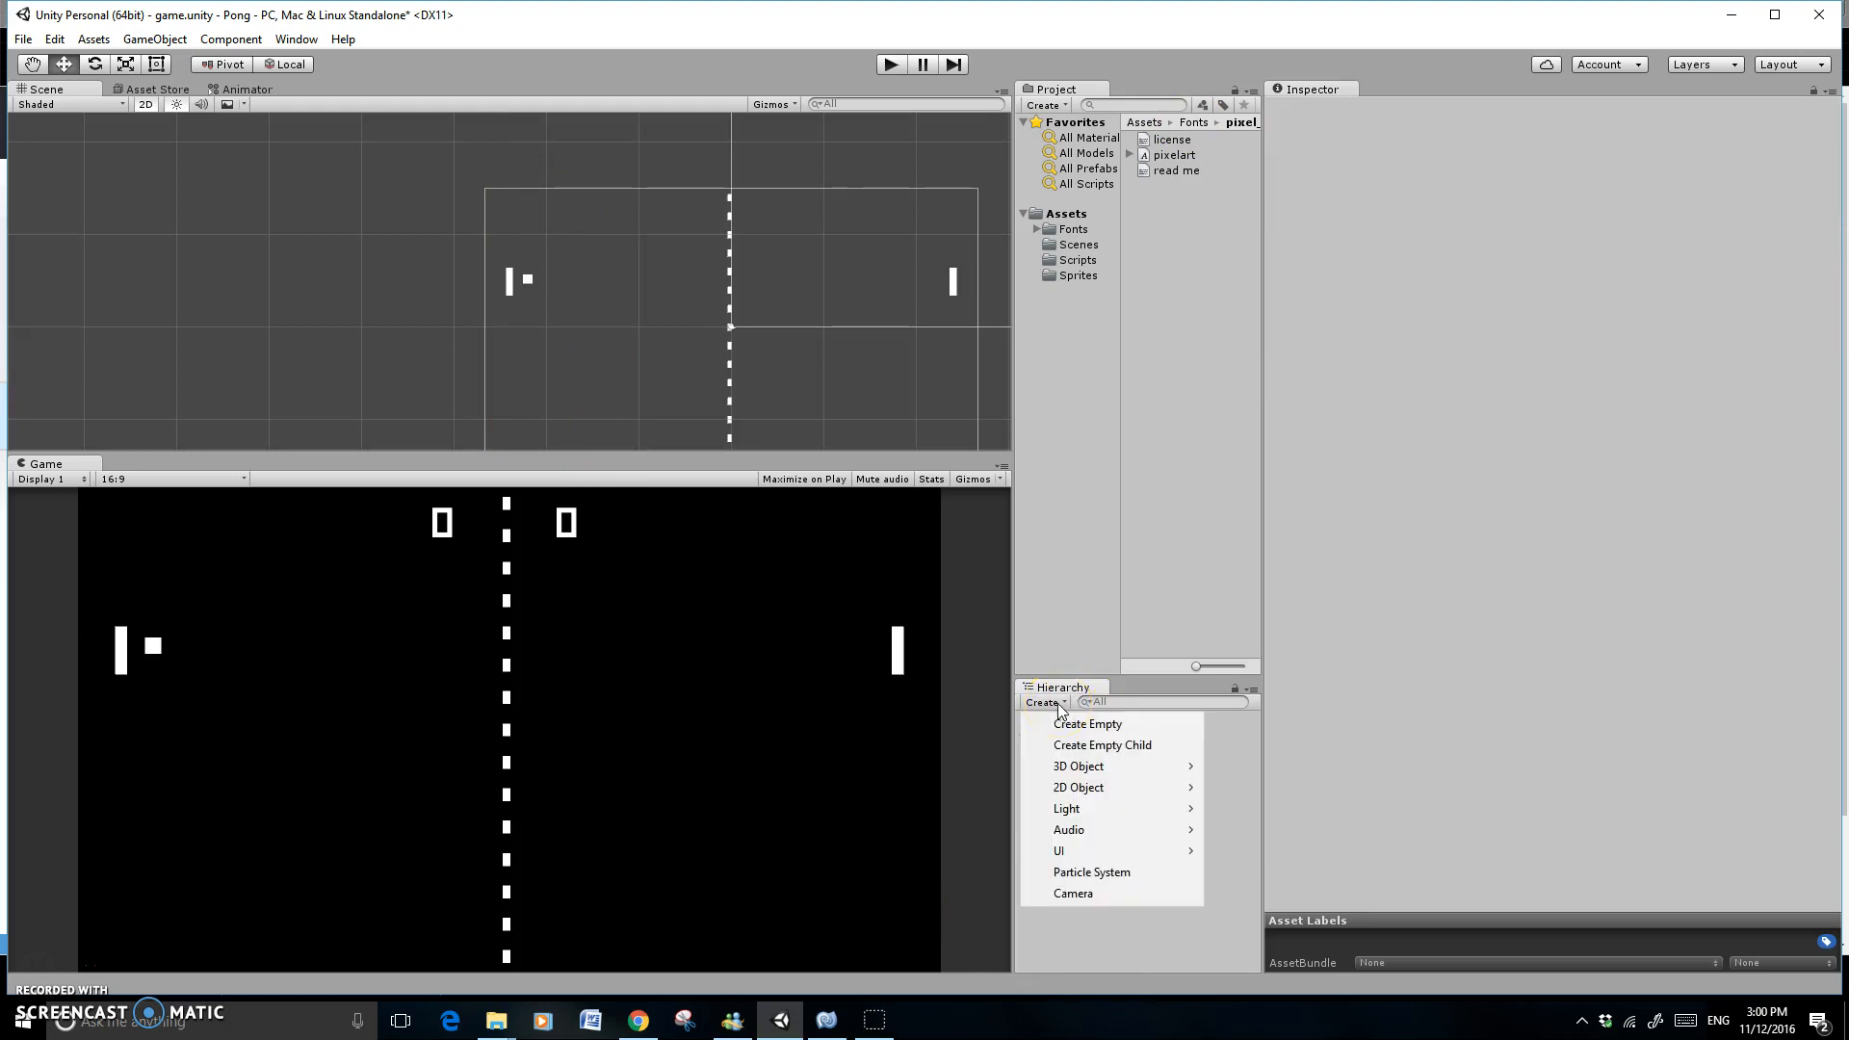
{"action": "left_click", "coordinate": [1072, 724]}
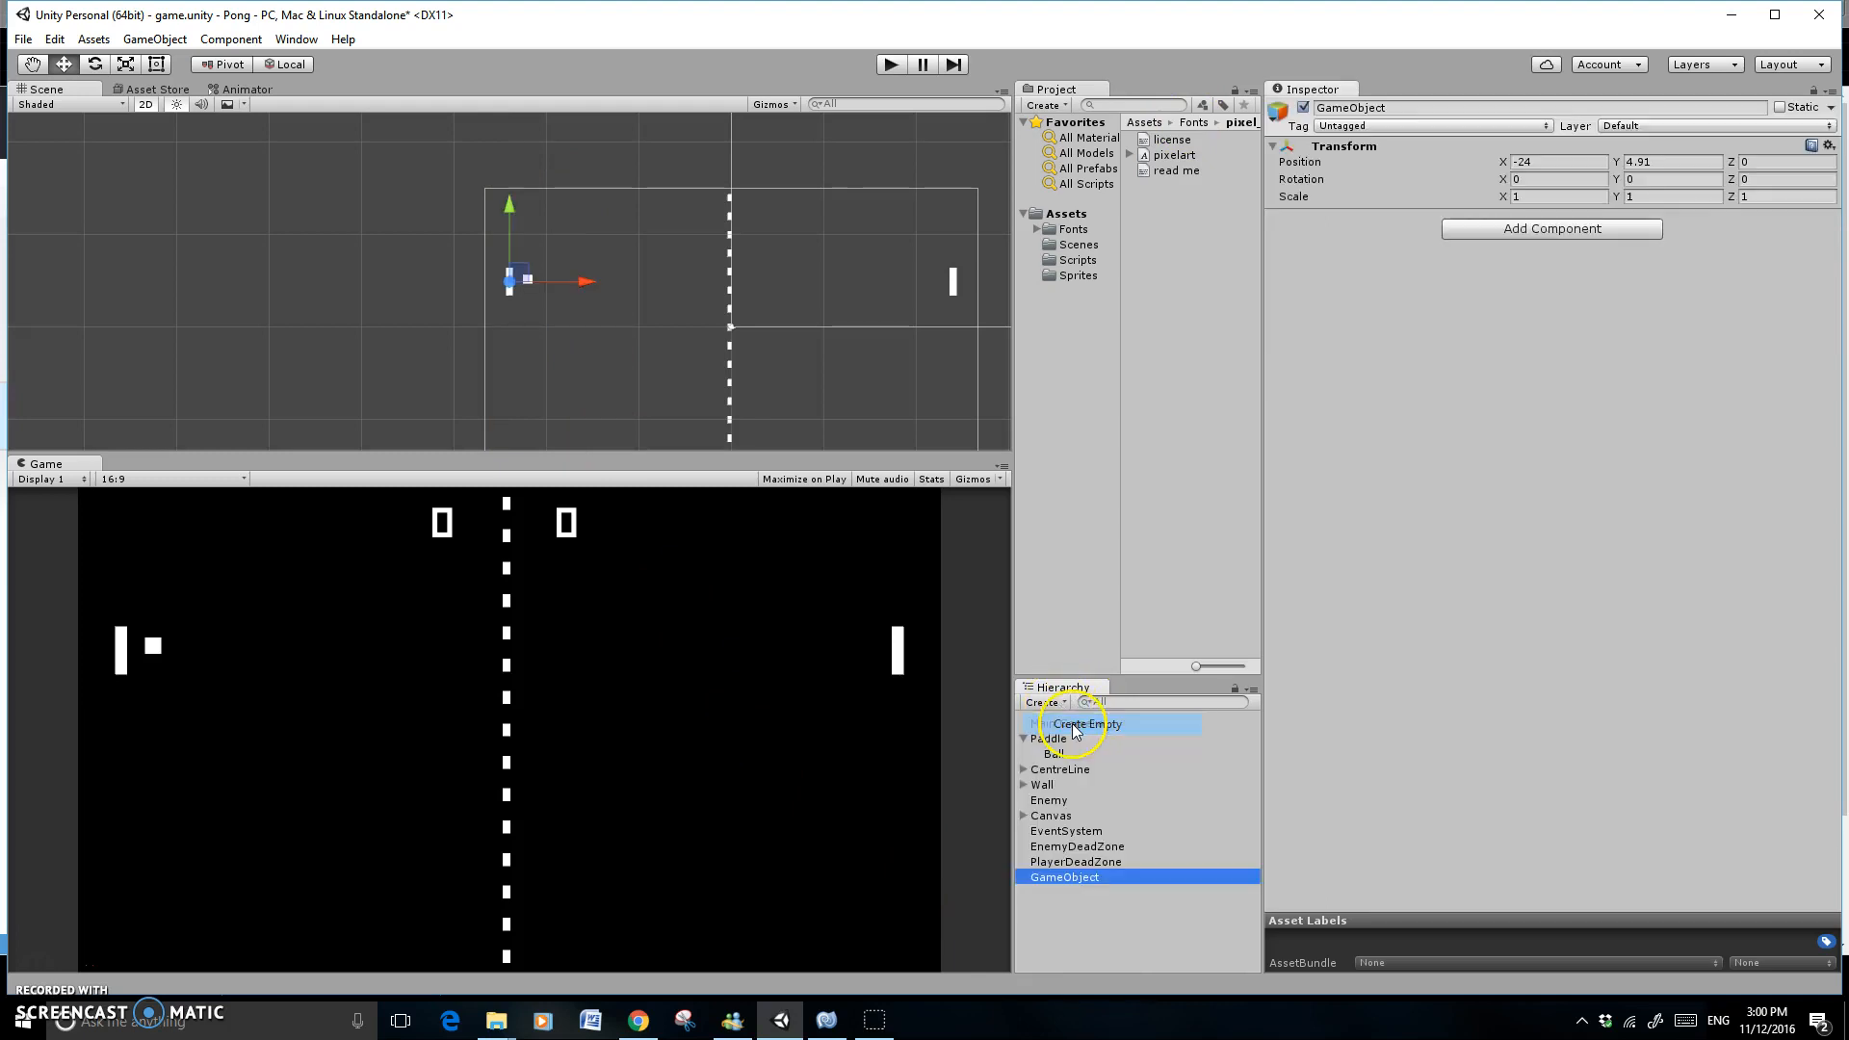
{"action": "left_click", "coordinate": [1828, 145]}
{"action": "left_click", "coordinate": [1678, 165]}
Rename the new empty game object as DeadZone
{"action": "left_click", "coordinate": [1660, 108]}
{"action": "type", "text": "Dea"}
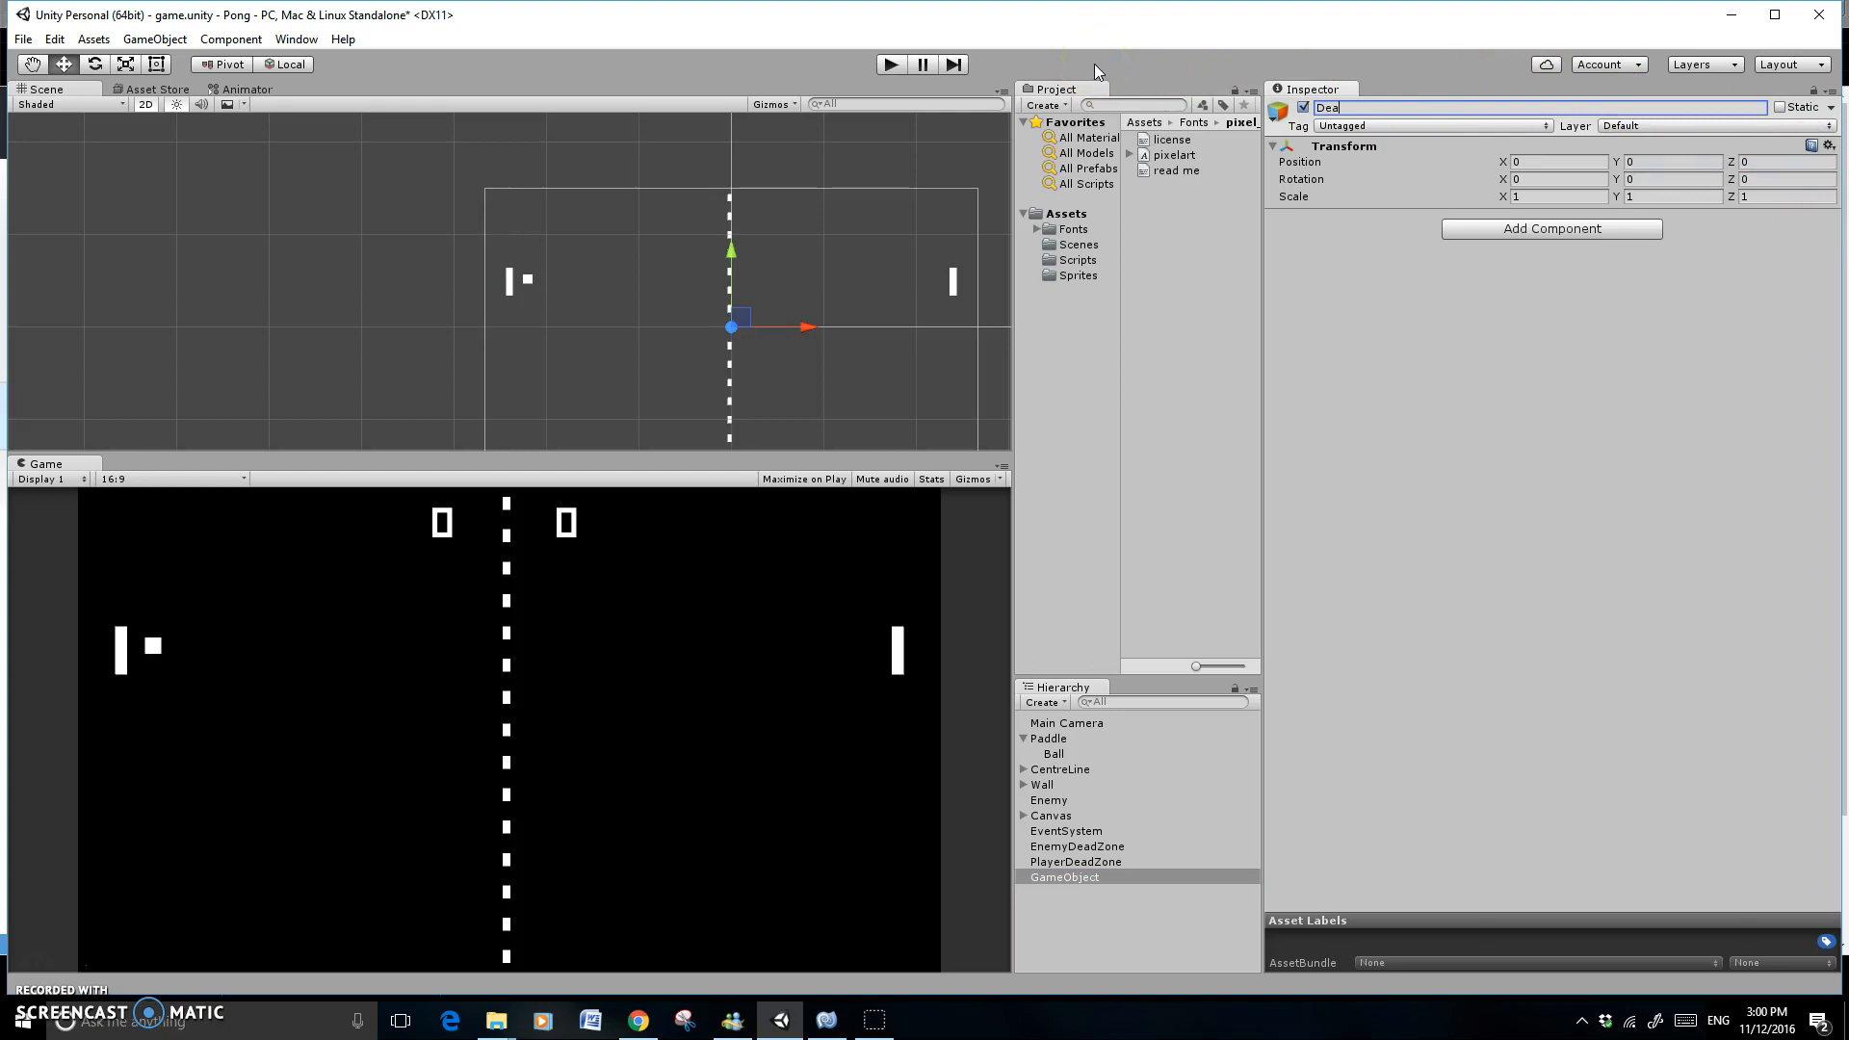
{"action": "type", "text": "dZone"}
{"action": "key", "text": "Return"}
{"action": "left_click", "coordinate": [1127, 904]}
Make EnemyDeadZone and PlayerDeadZone children of the DeadZone object
{"action": "left_click", "coordinate": [1123, 846]}
{"action": "left_click", "coordinate": [1114, 862], "text": "ctrl"}
{"action": "left_click_drag", "start_coordinate": [1113, 863], "coordinate": [1059, 876]}
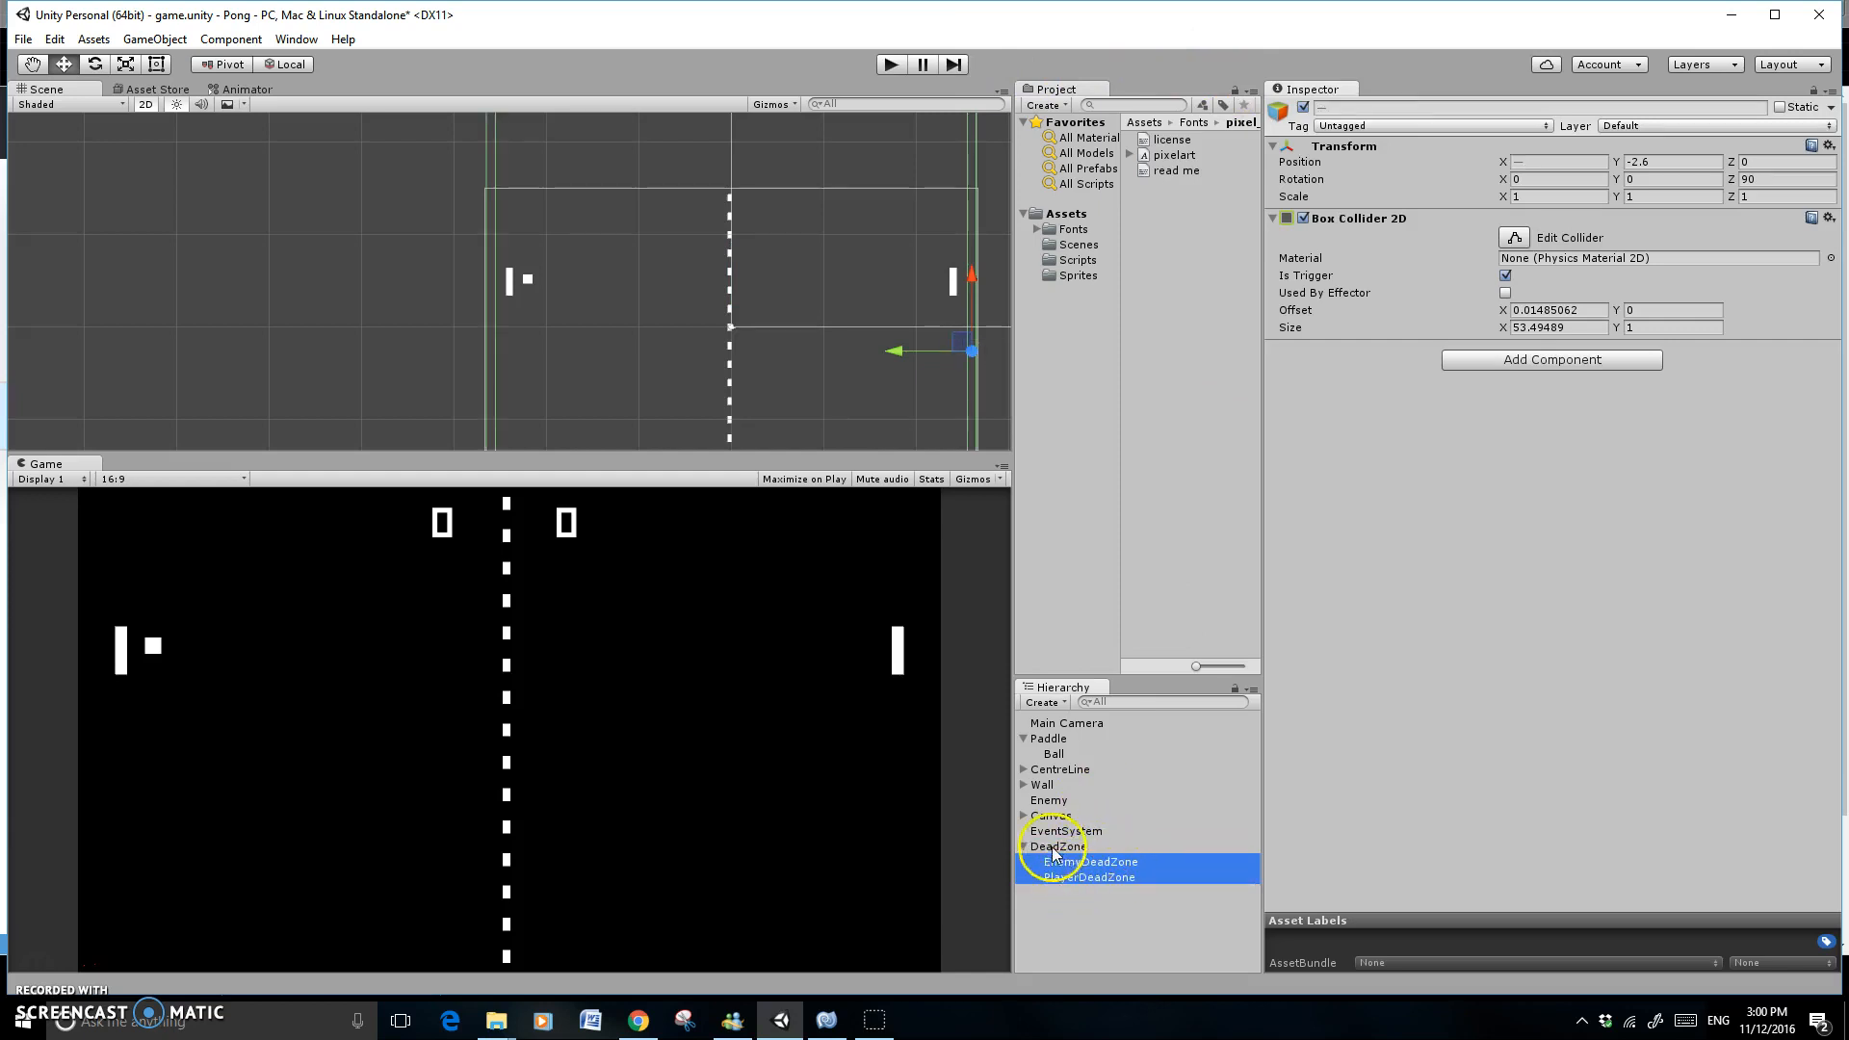